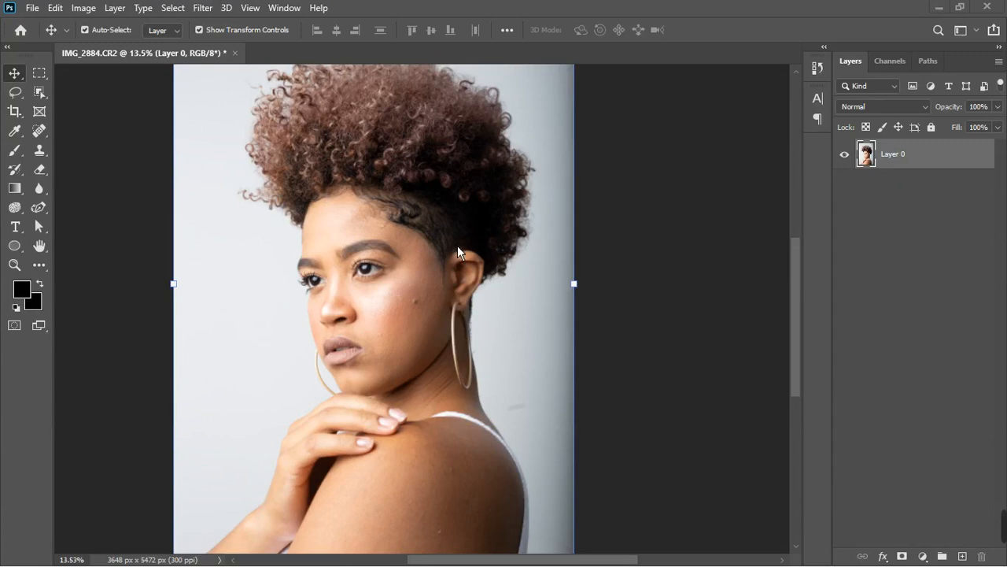
Step: Examine the skin tones of the face, hand and shoulder in the portrait, both close up and overall
{"action": "scroll", "coordinate": [453, 246], "scroll_direction": "down", "scroll_amount": 3}
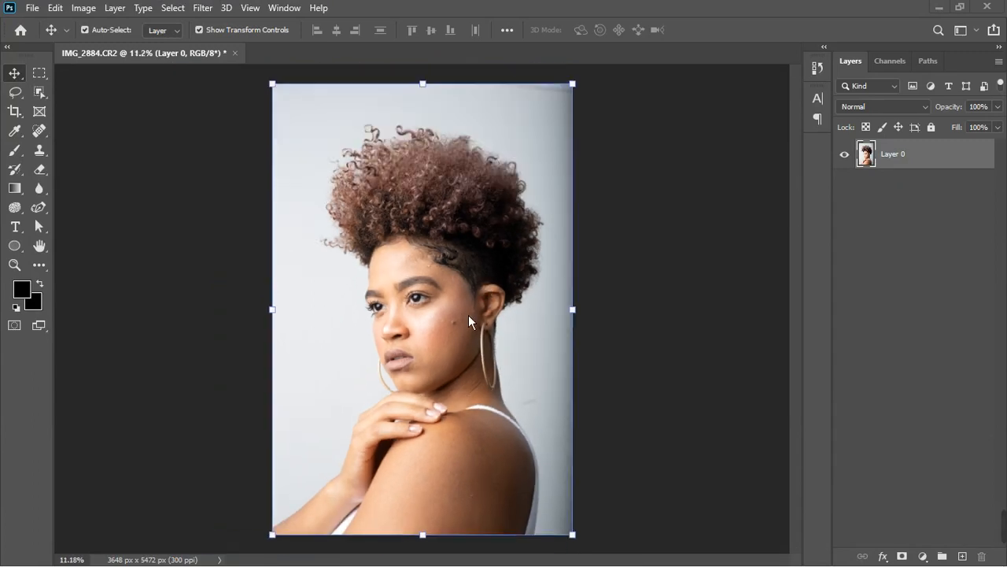
{"action": "scroll", "coordinate": [470, 363], "scroll_direction": "up", "scroll_amount": 3}
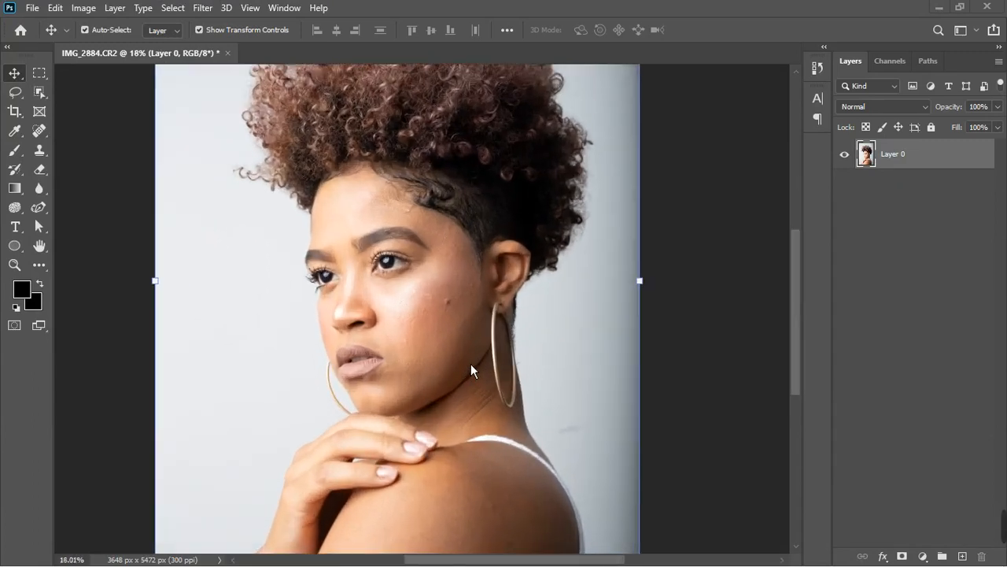
{"action": "scroll", "coordinate": [472, 365], "scroll_direction": "down", "scroll_amount": 1}
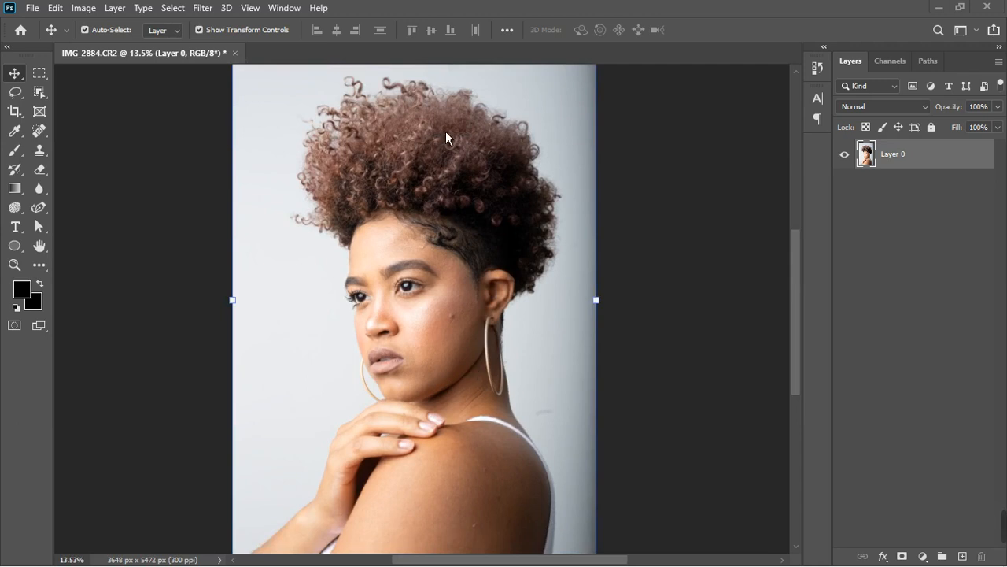
{"action": "scroll", "coordinate": [495, 423], "scroll_direction": "up", "scroll_amount": 5}
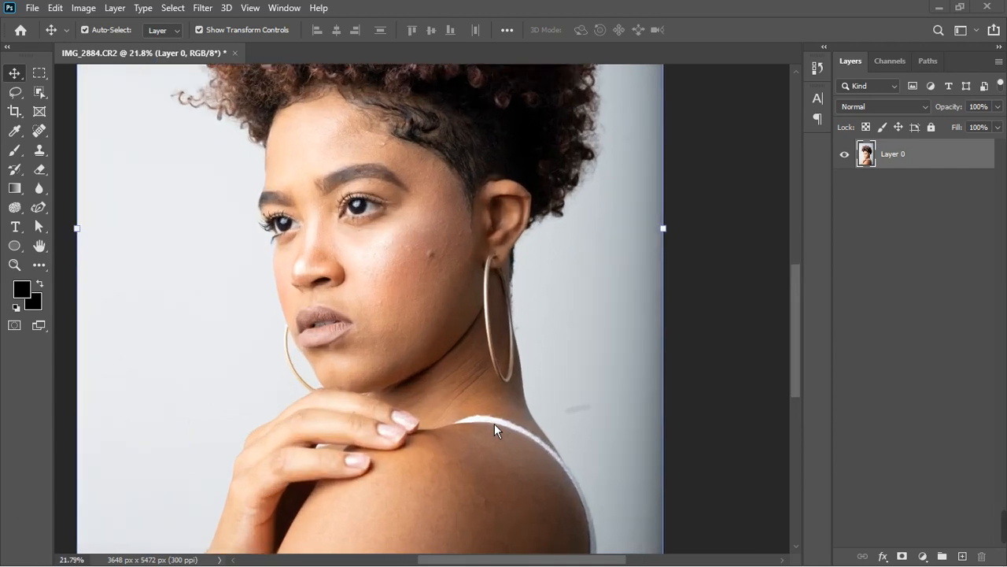
{"action": "scroll", "coordinate": [497, 425], "scroll_direction": "down", "scroll_amount": 2}
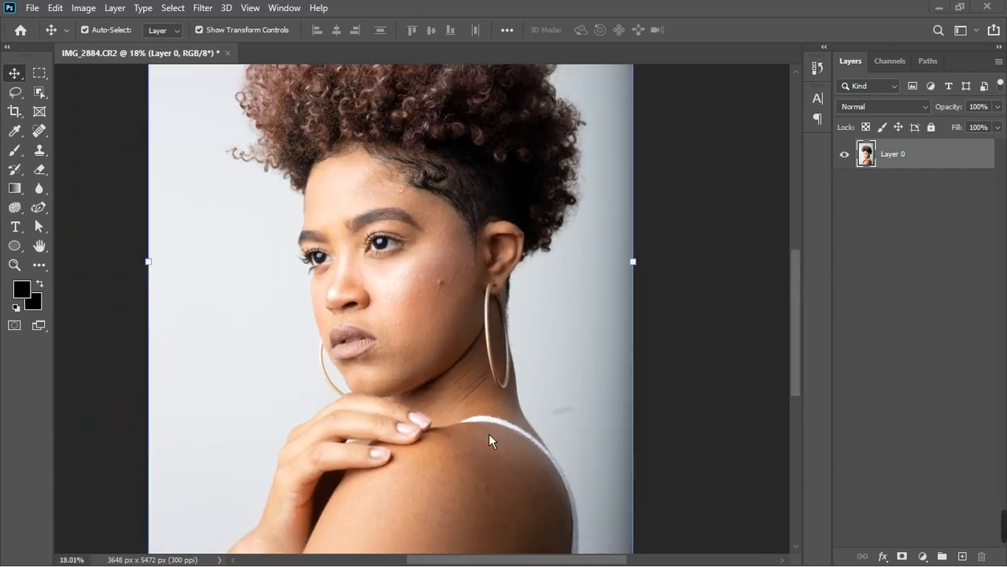
{"action": "scroll", "coordinate": [464, 450], "scroll_direction": "down", "scroll_amount": 2}
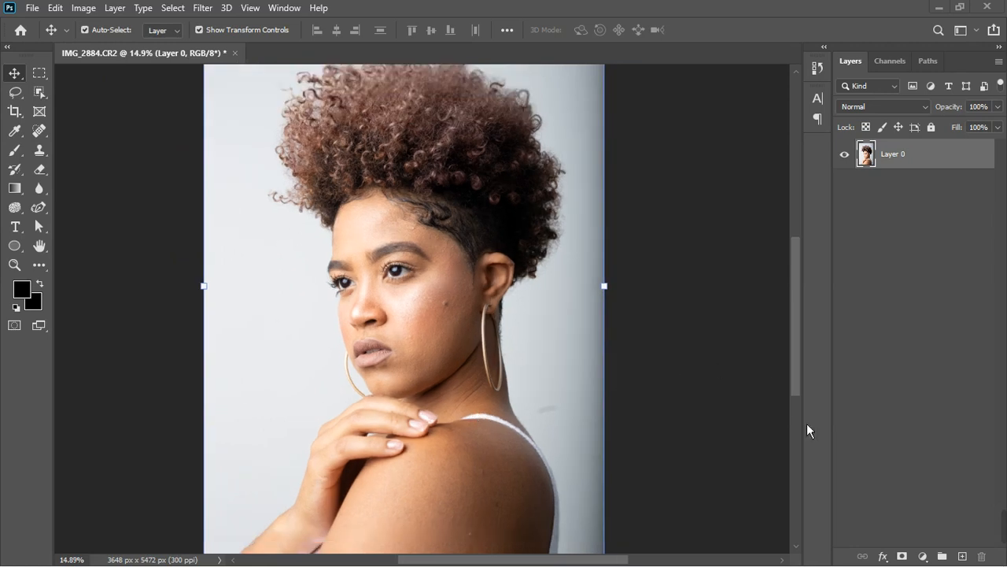
{"action": "scroll", "coordinate": [438, 414], "scroll_direction": "down", "scroll_amount": 2}
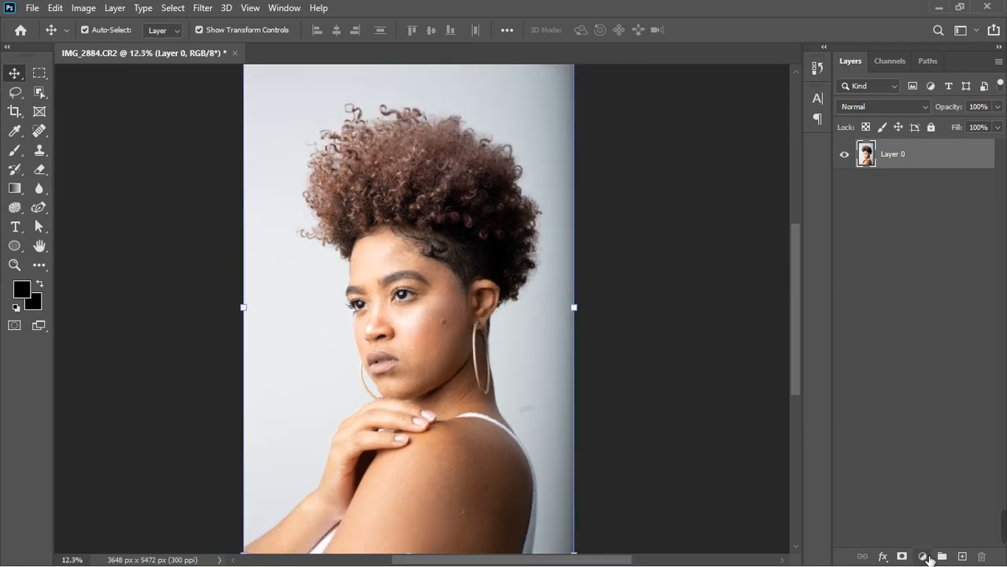
Step: Add a Hue/Saturation adjustment layer above the portrait layer
{"action": "left_click", "coordinate": [923, 556]}
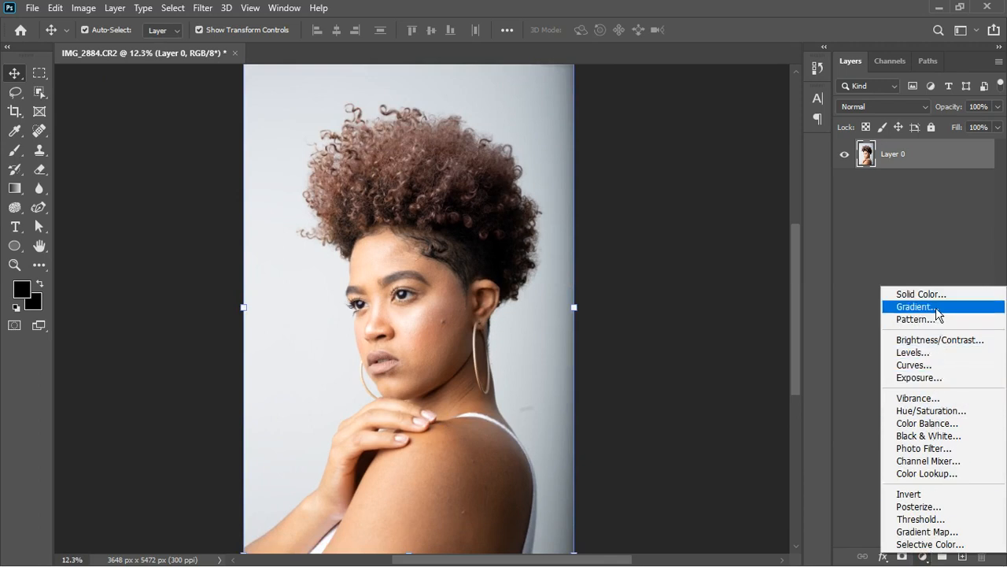
{"action": "left_click", "coordinate": [937, 411]}
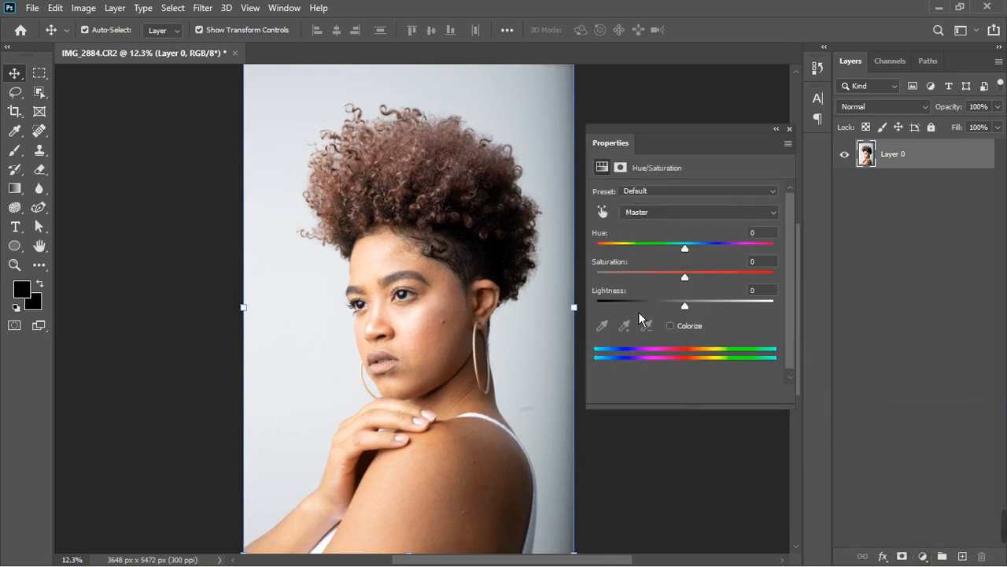
{"action": "left_click", "coordinate": [790, 129]}
{"action": "scroll", "coordinate": [409, 433], "scroll_direction": "up", "scroll_amount": 3}
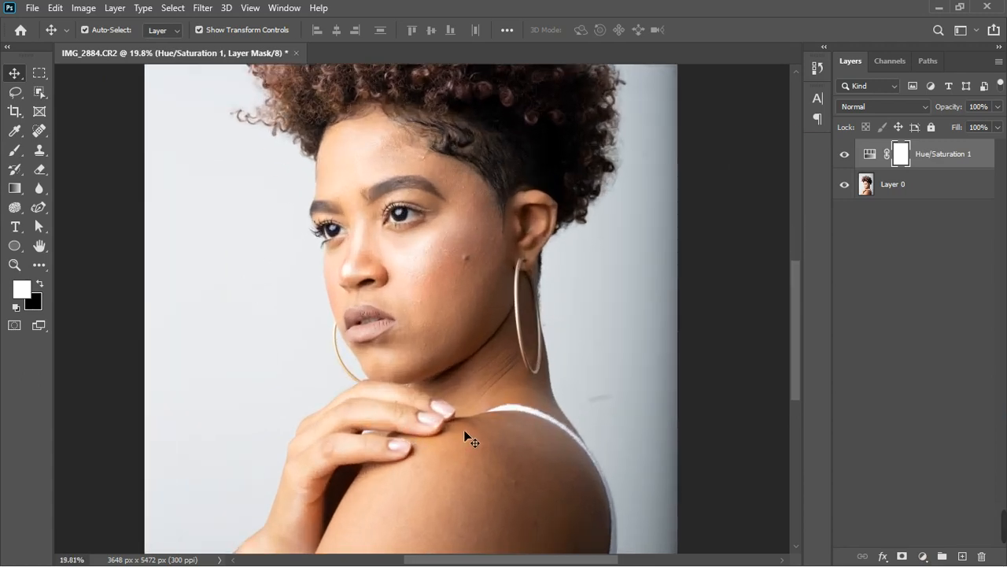
{"action": "scroll", "coordinate": [464, 435], "scroll_direction": "down", "scroll_amount": 1}
{"action": "scroll", "coordinate": [491, 446], "scroll_direction": "up", "scroll_amount": 1}
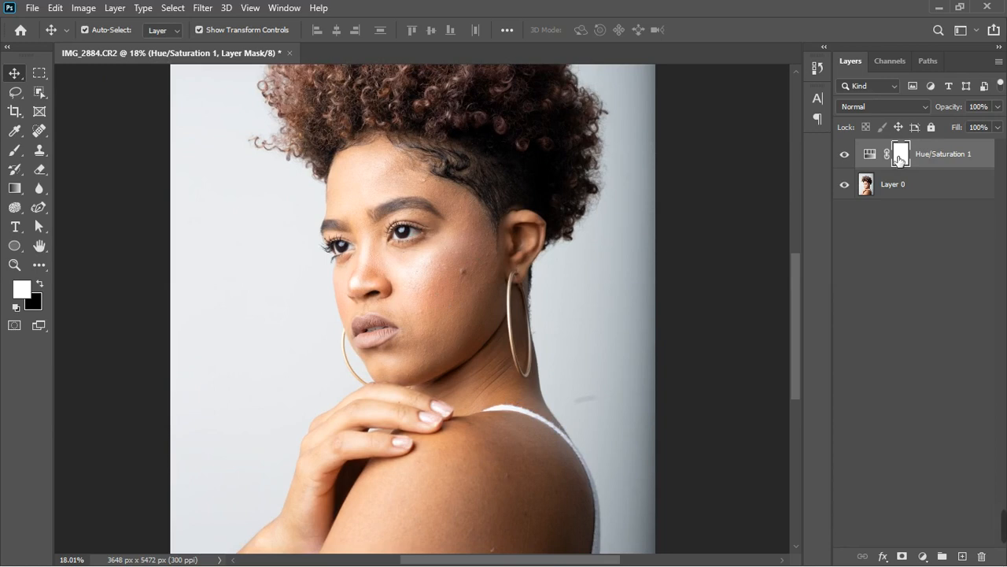
Step: Target the Reds range in the Hue/Saturation adjustment by sampling the skin on the cheek
{"action": "double_click", "coordinate": [869, 157]}
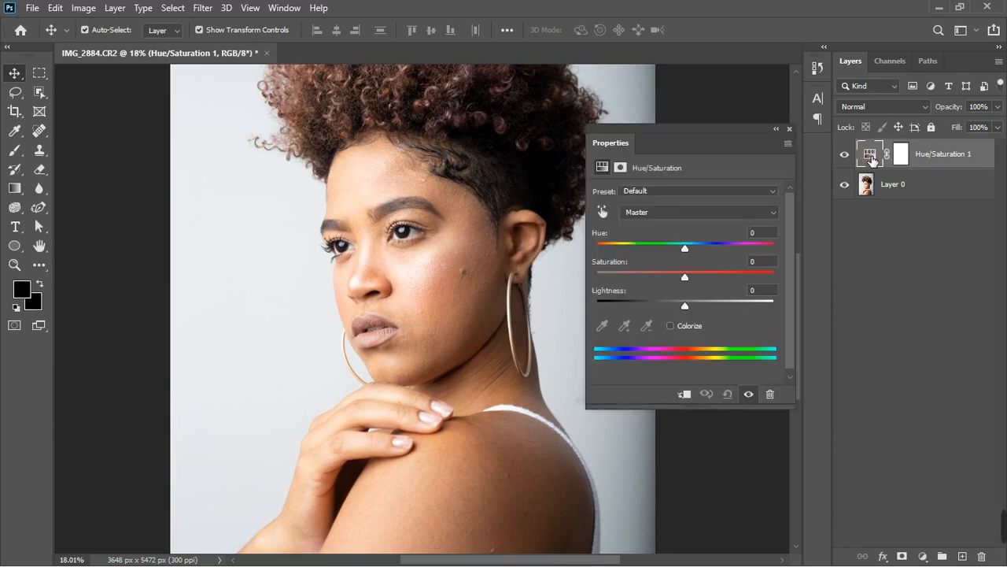
{"action": "left_click", "coordinate": [602, 213]}
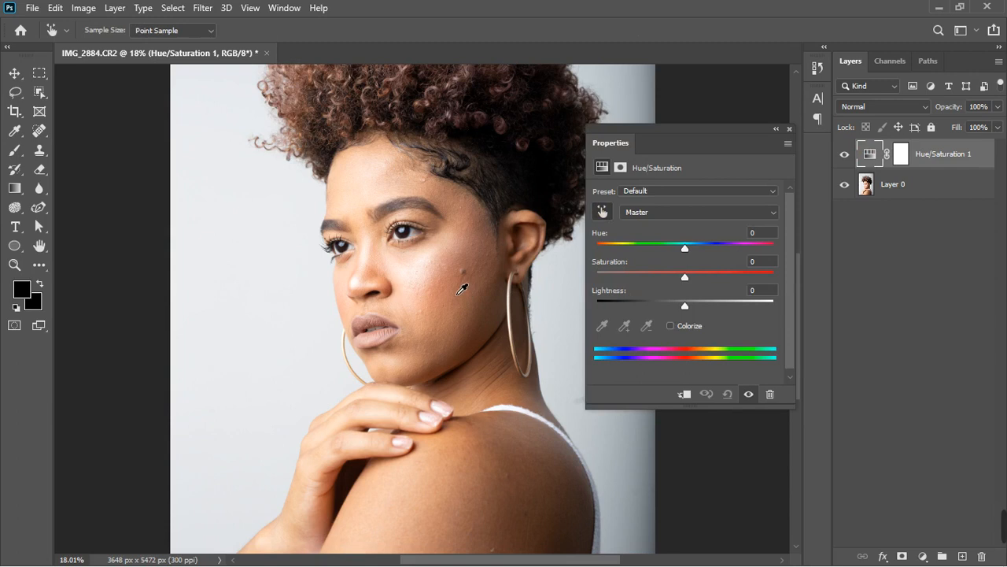
{"action": "left_click", "coordinate": [461, 290]}
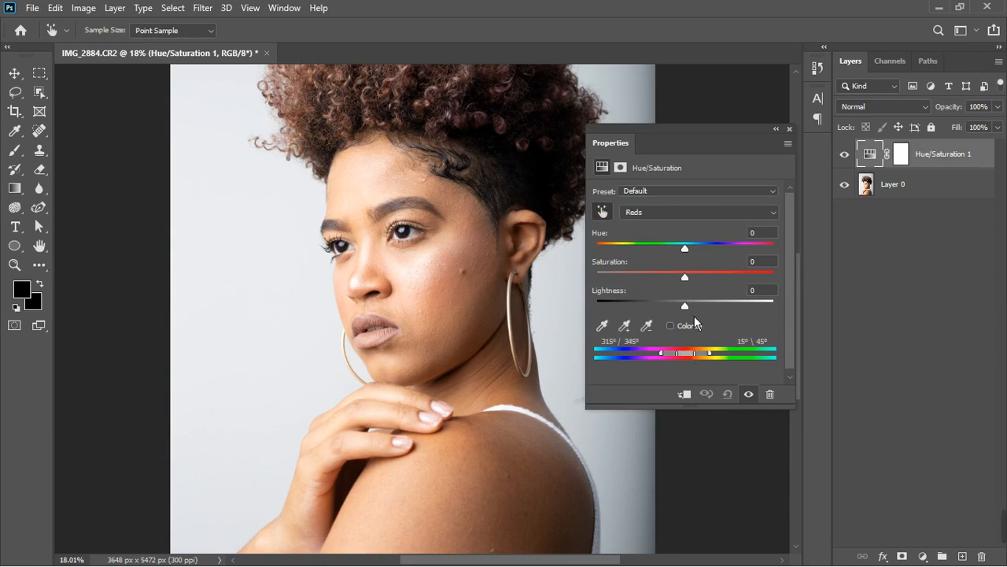
Step: Shift the Reds hue to +102 to expose the affected areas and narrow the range to 303°/332° and 2°\32°
{"action": "left_click_drag", "start_coordinate": [690, 254], "coordinate": [754, 253]}
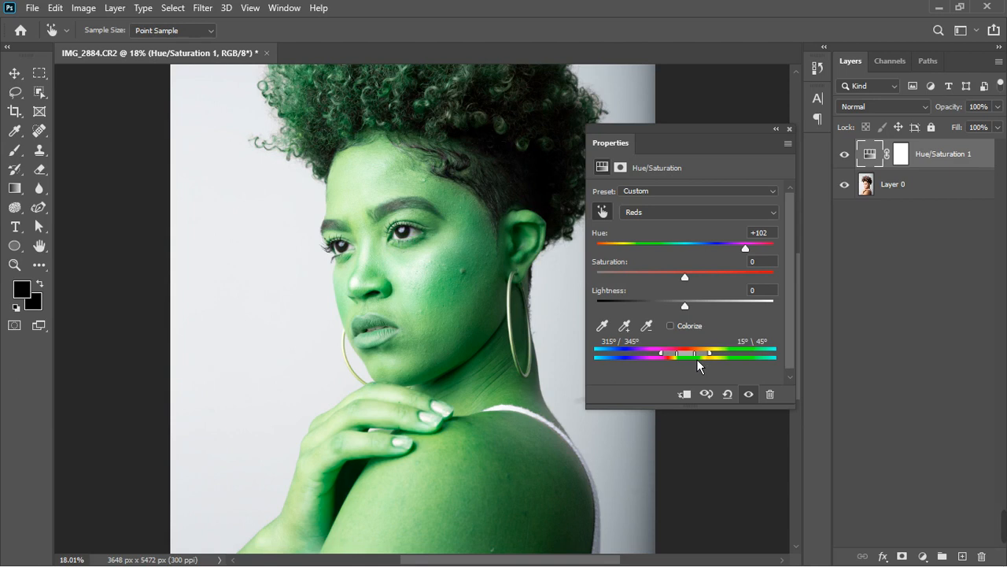
{"action": "mouse_move", "coordinate": [696, 359]}
{"action": "left_mouse_down"}
{"action": "mouse_move", "coordinate": [684, 361]}
{"action": "mouse_move", "coordinate": [735, 355]}
{"action": "mouse_move", "coordinate": [691, 366]}
{"action": "left_mouse_up"}
{"action": "scroll", "coordinate": [485, 341], "scroll_direction": "down", "scroll_amount": 3}
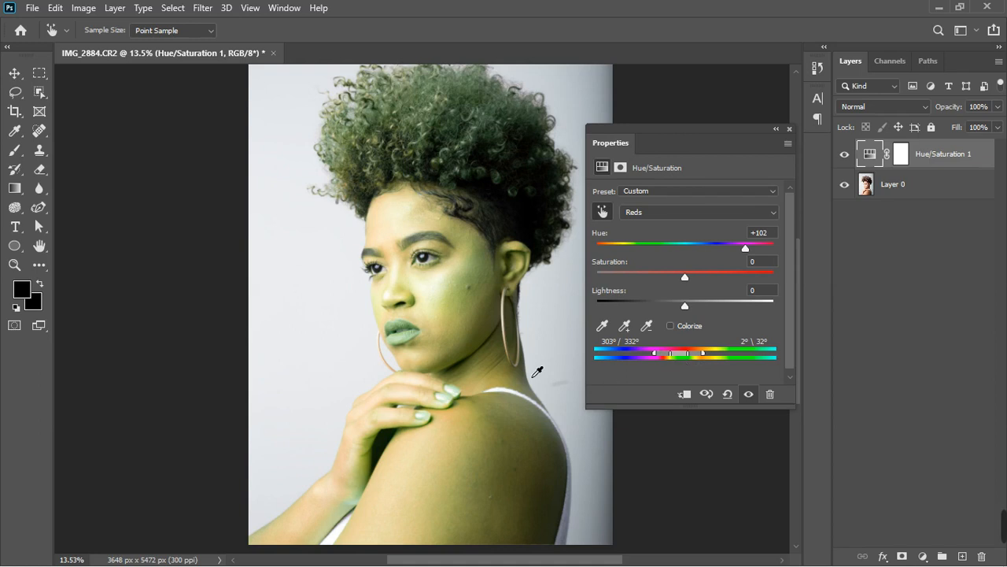
{"action": "scroll", "coordinate": [535, 366], "scroll_direction": "up", "scroll_amount": 3}
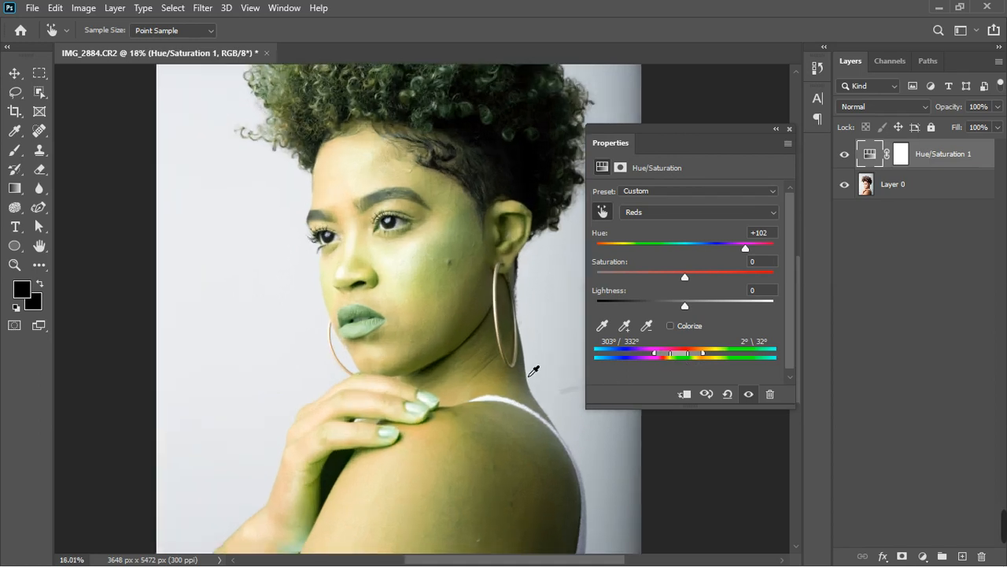
Step: Compare the portrait with and without the hue shift, and reset the Reds hue to 0
{"action": "left_click", "coordinate": [748, 393]}
{"action": "left_click", "coordinate": [748, 393]}
{"action": "left_click", "coordinate": [750, 396]}
{"action": "left_click", "coordinate": [750, 396]}
{"action": "left_click", "coordinate": [748, 234]}
{"action": "type", "text": "0"}
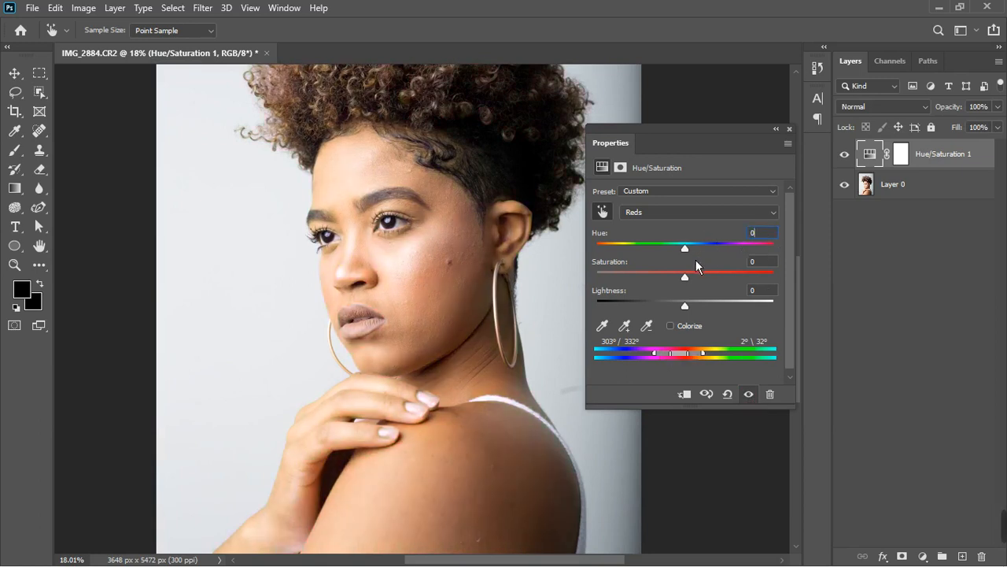
{"action": "key", "text": "BackSpace"}
{"action": "type", "text": "-10"}
{"action": "key", "text": "BackSpace"}
{"action": "key", "text": "BackSpace"}
{"action": "key", "text": "BackSpace"}
Step: Set the Reds hue to +7 and close the Hue/Saturation settings
{"action": "type", "text": "+3"}
{"action": "key", "text": "Up"}
{"action": "key", "text": "Up"}
{"action": "key", "text": "Up"}
{"action": "key", "text": "Up"}
{"action": "key", "text": "Return"}
{"action": "left_click", "coordinate": [791, 130]}
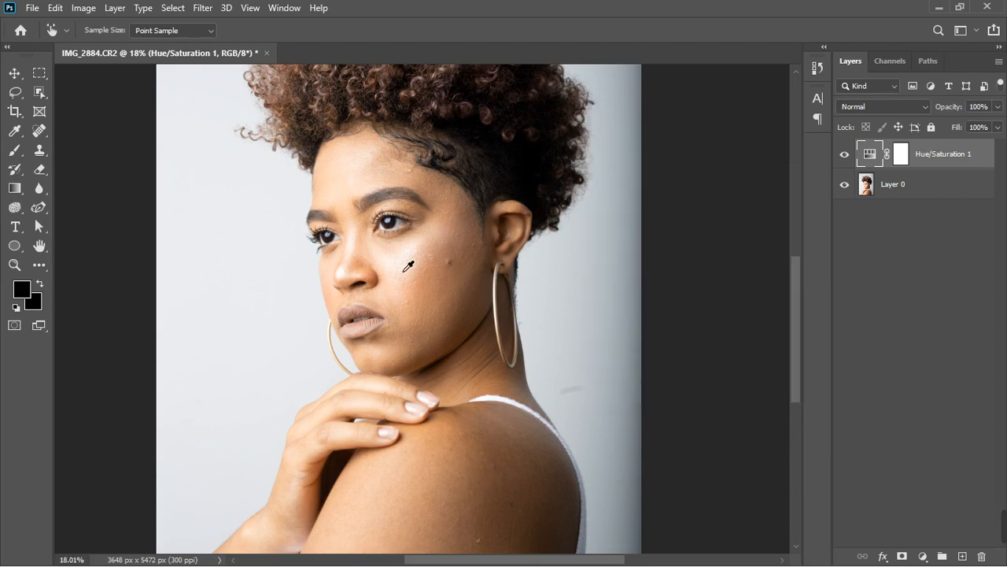
Step: Compare the portrait's skin color before and after by switching the Hue/Saturation layer off and on
{"action": "scroll", "coordinate": [429, 296], "scroll_direction": "down", "scroll_amount": 2}
{"action": "scroll", "coordinate": [429, 297], "scroll_direction": "up", "scroll_amount": 2}
{"action": "scroll", "coordinate": [429, 296], "scroll_direction": "down", "scroll_amount": 2}
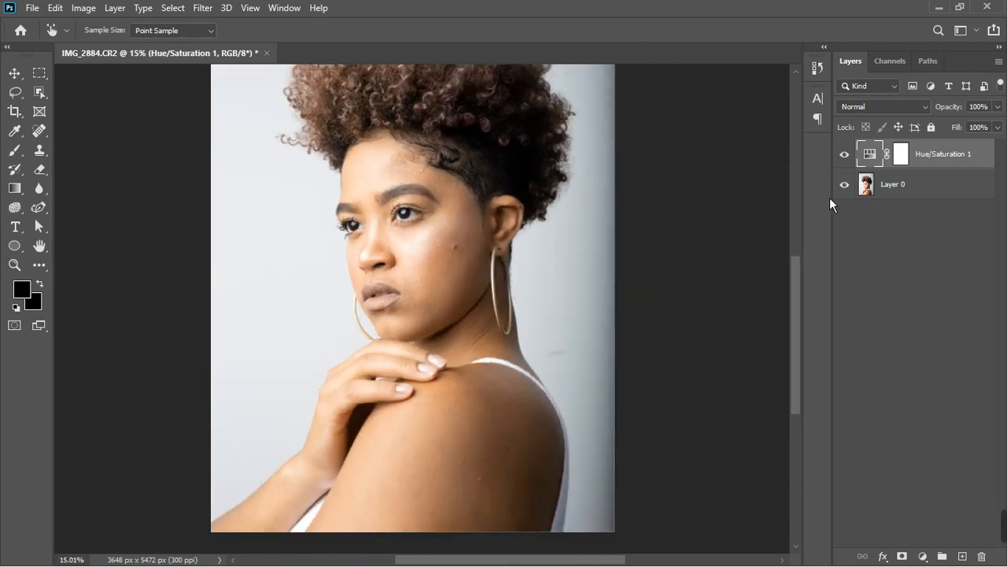
{"action": "left_click", "coordinate": [847, 155]}
{"action": "left_click", "coordinate": [846, 156]}
{"action": "scroll", "coordinate": [378, 349], "scroll_direction": "down", "scroll_amount": 1}
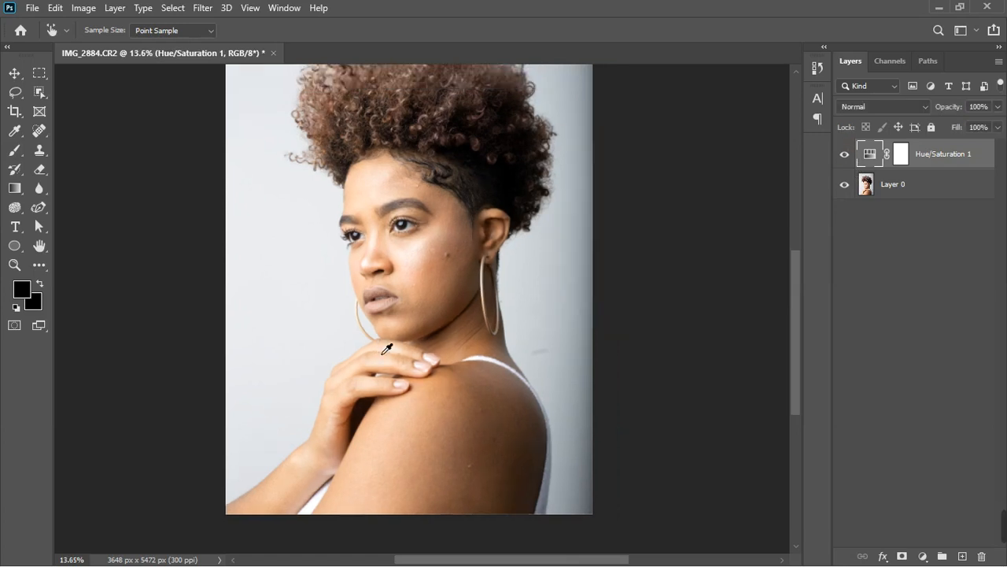
{"action": "scroll", "coordinate": [392, 316], "scroll_direction": "down", "scroll_amount": 1}
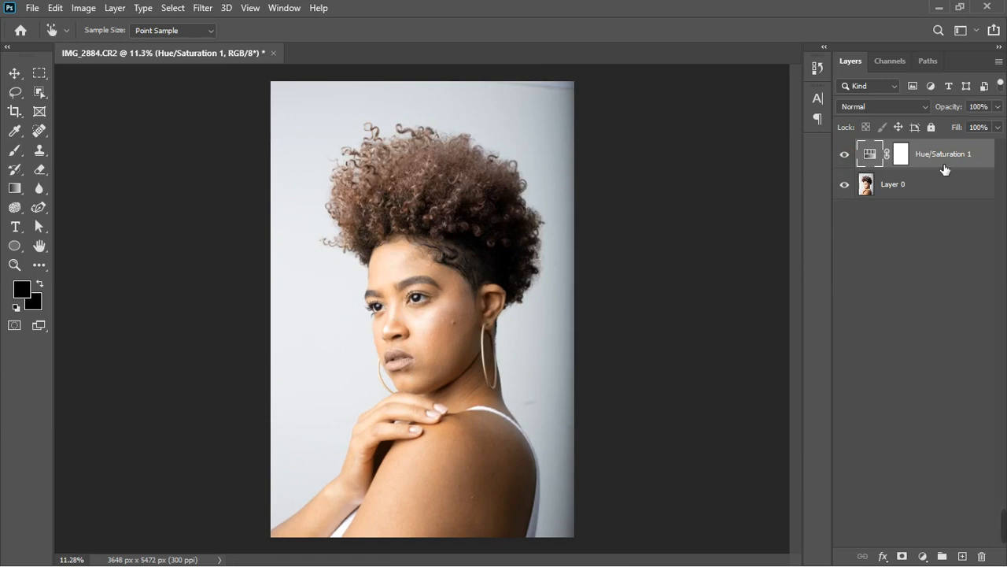
Step: Stamp all visible layers into a new merged layer and hide the Hue/Saturation layer
{"action": "key", "text": "ctrl+alt+shift+e"}
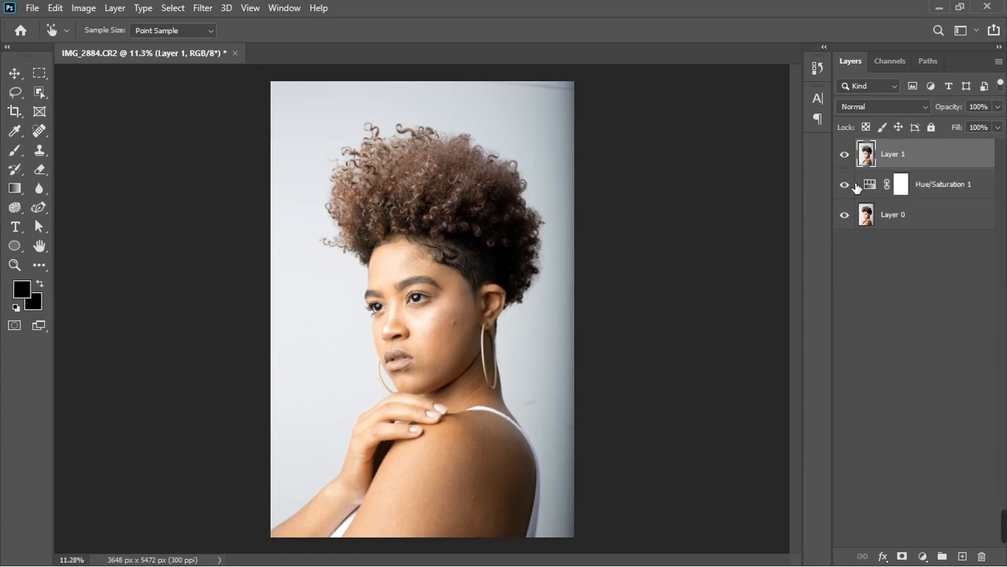
{"action": "key", "text": "v"}
{"action": "left_click", "coordinate": [931, 189]}
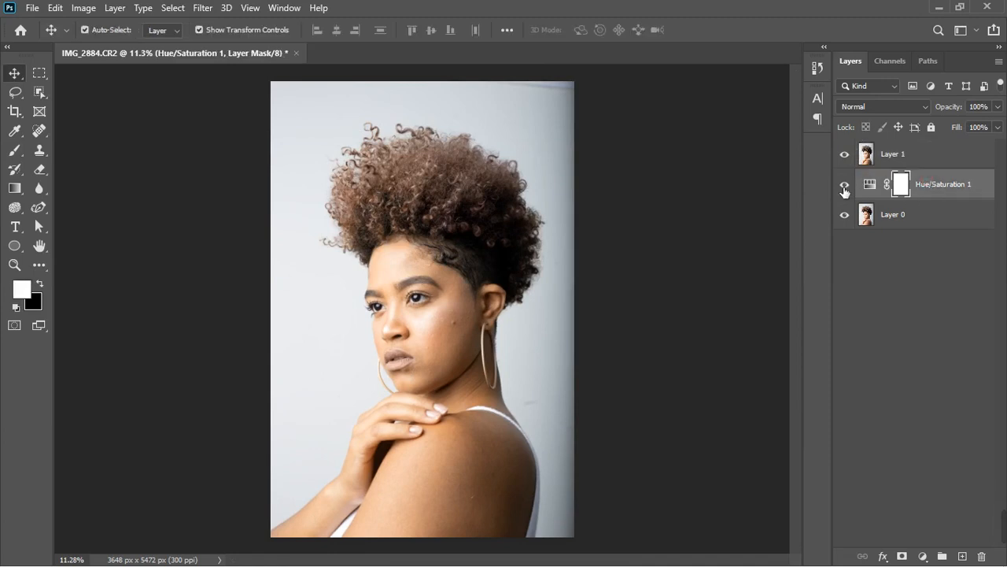
{"action": "left_click", "coordinate": [844, 189]}
Step: Duplicate the merged Layer 1 twice
{"action": "left_click", "coordinate": [931, 162]}
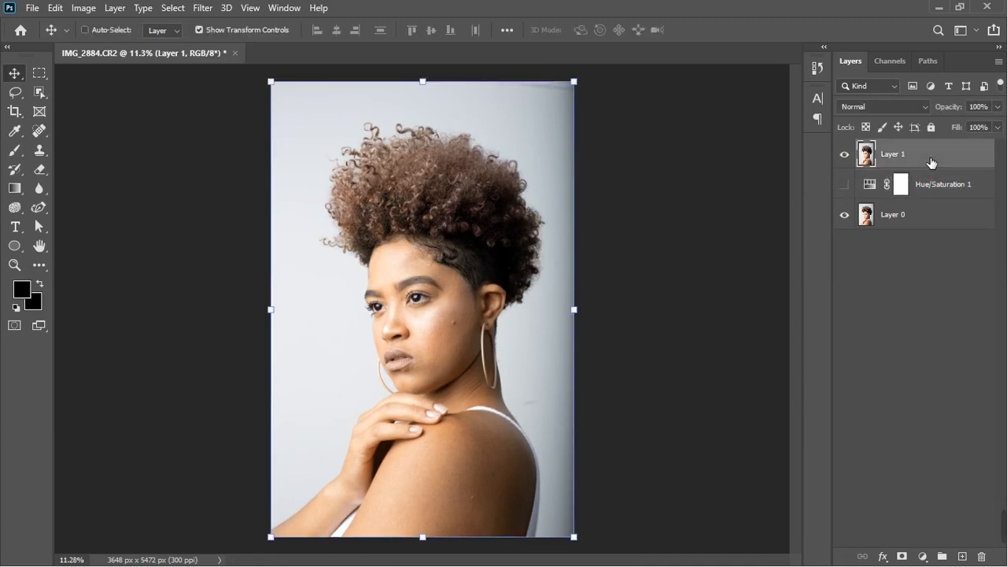
{"action": "key", "text": "ctrl+j"}
{"action": "key", "text": "ctrl+j"}
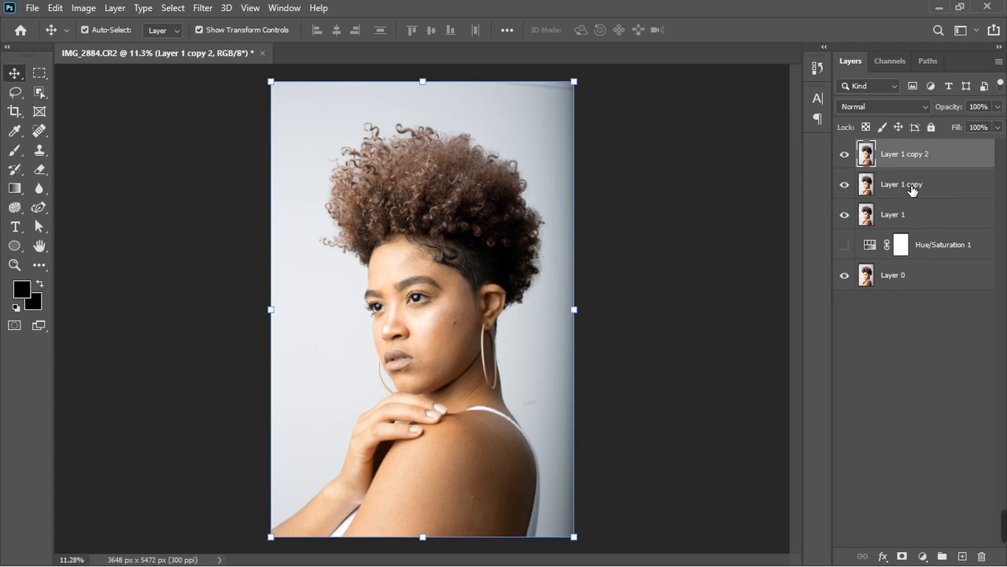
Step: Rename the lower copy of the merged layer "color" and the upper copy "texture"
{"action": "double_click", "coordinate": [911, 192]}
{"action": "type", "text": "color"}
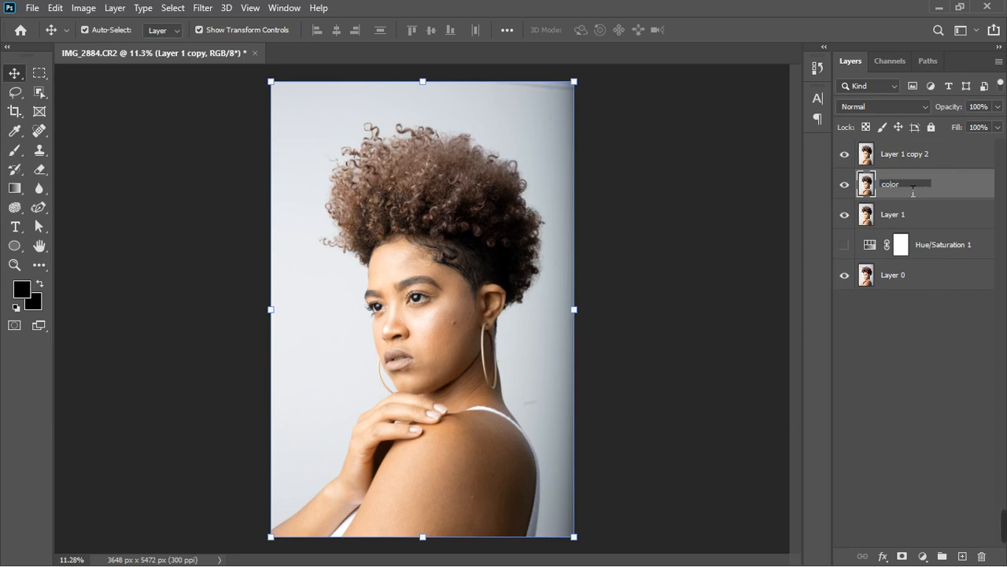
{"action": "key", "text": "Return"}
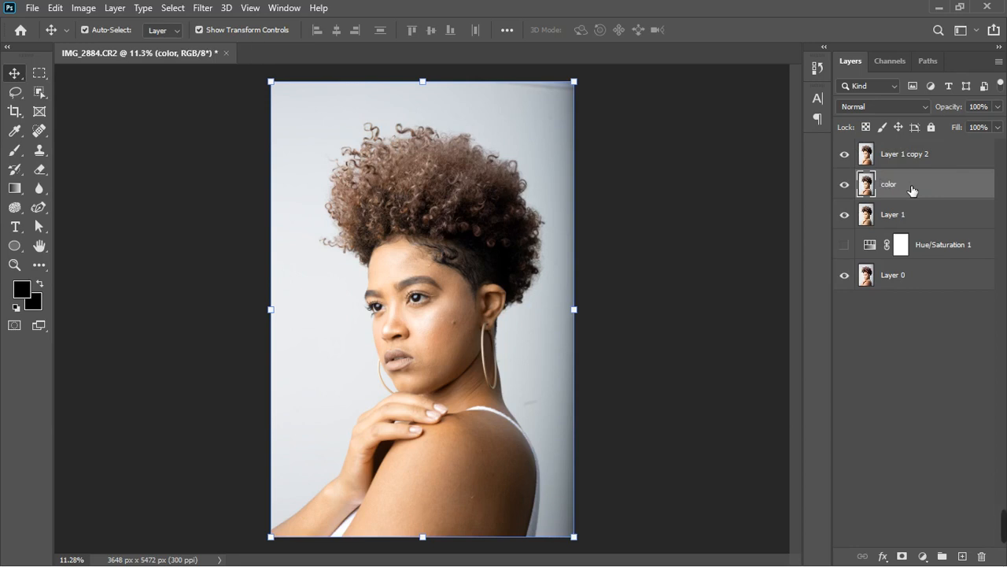
{"action": "double_click", "coordinate": [901, 156]}
{"action": "type", "text": "texture"}
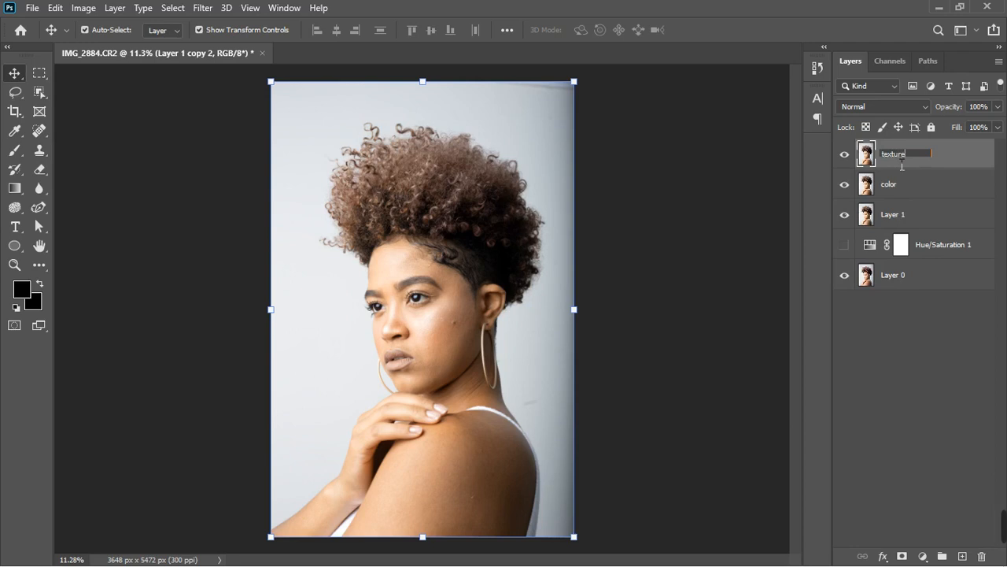
{"action": "key", "text": "Return"}
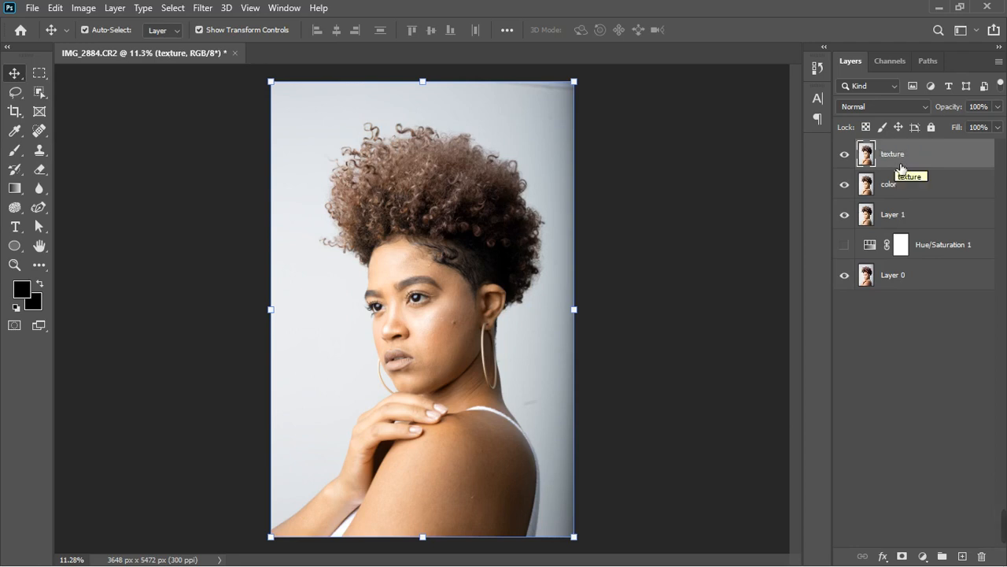
Step: Hide the texture layer and apply a Gaussian Blur with a radius of 8.8 pixels to the color layer
{"action": "left_click", "coordinate": [925, 192]}
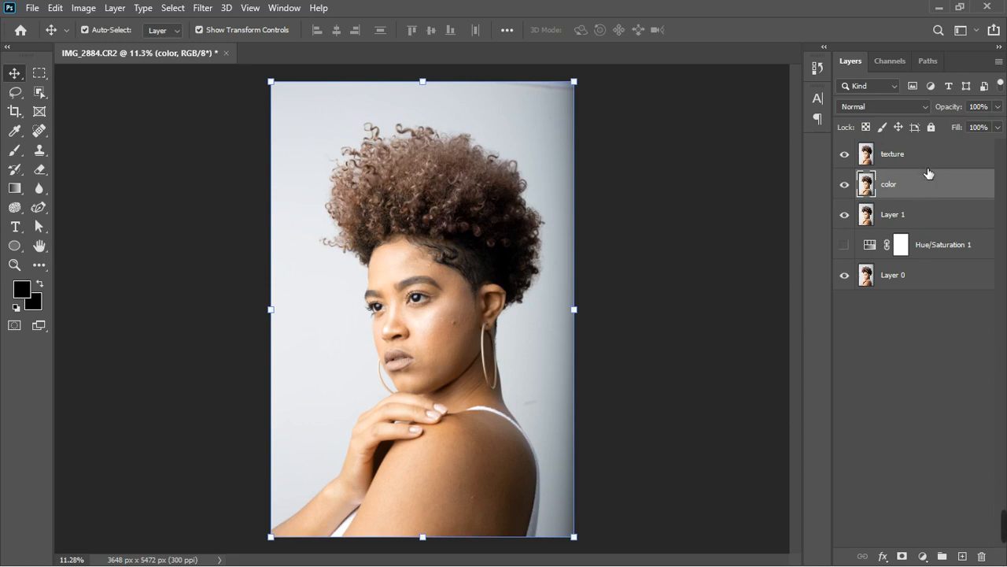
{"action": "left_click", "coordinate": [844, 154]}
{"action": "left_click", "coordinate": [202, 10]}
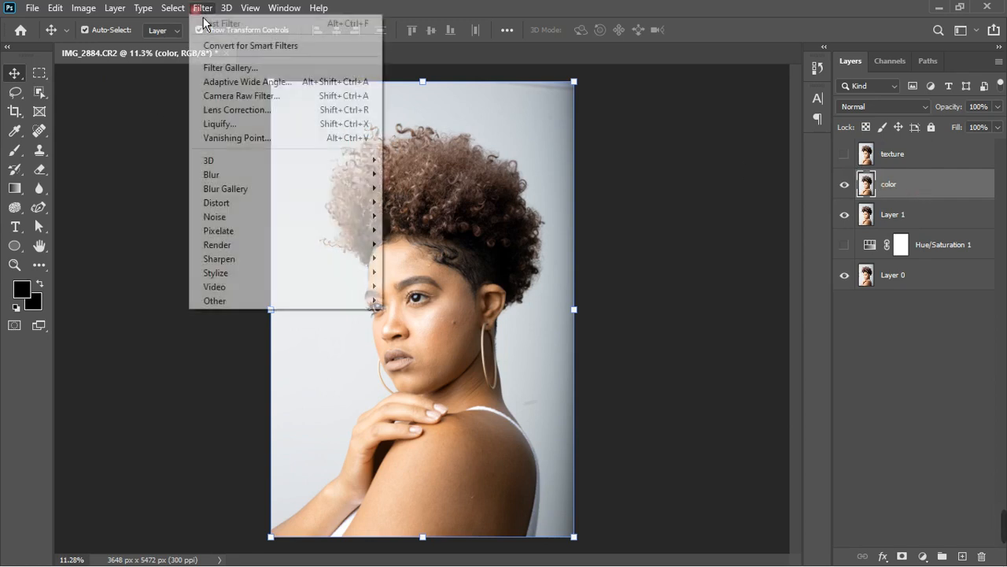
{"action": "mouse_move", "coordinate": [238, 178]}
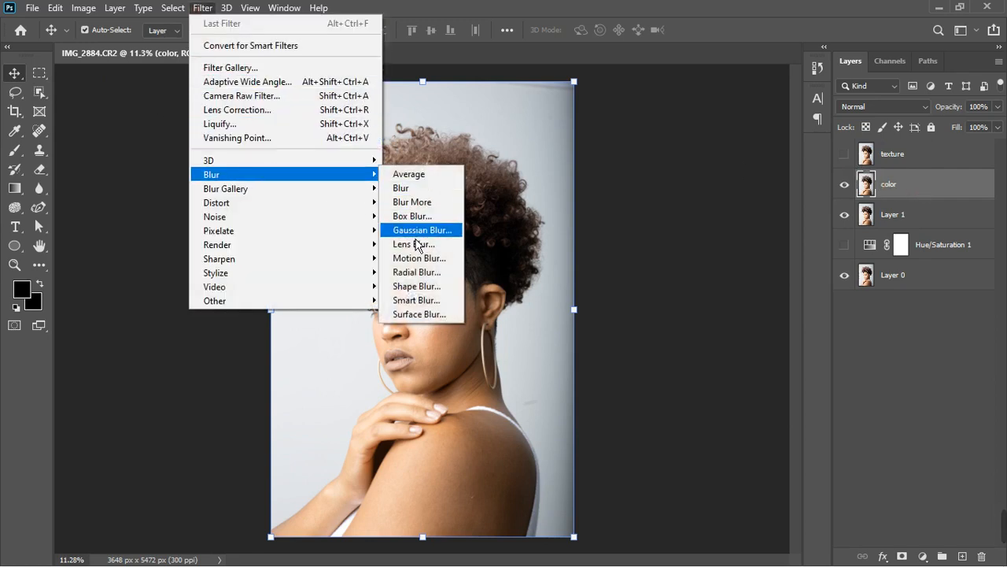
{"action": "left_click", "coordinate": [414, 238]}
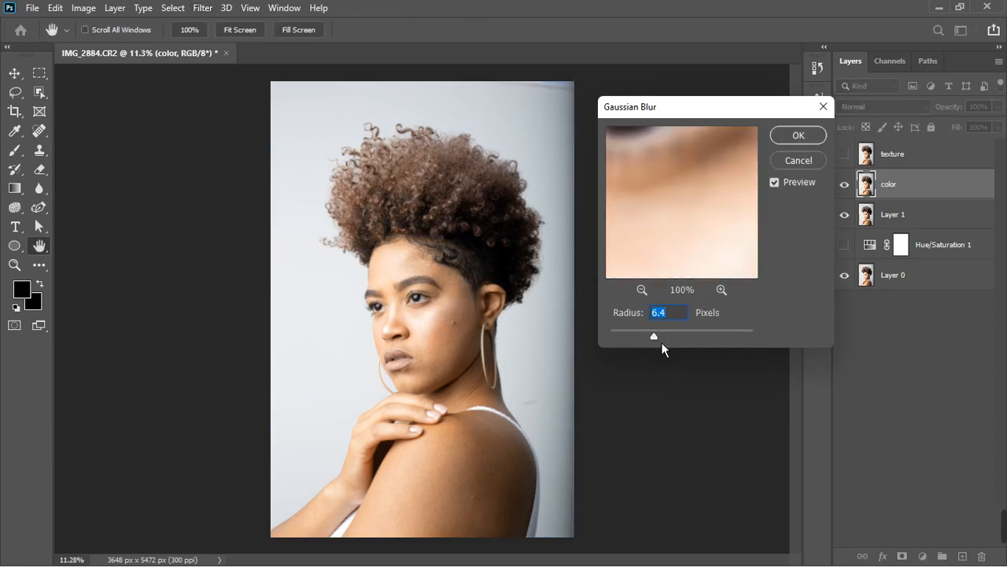
{"action": "left_click_drag", "start_coordinate": [661, 343], "coordinate": [668, 343]}
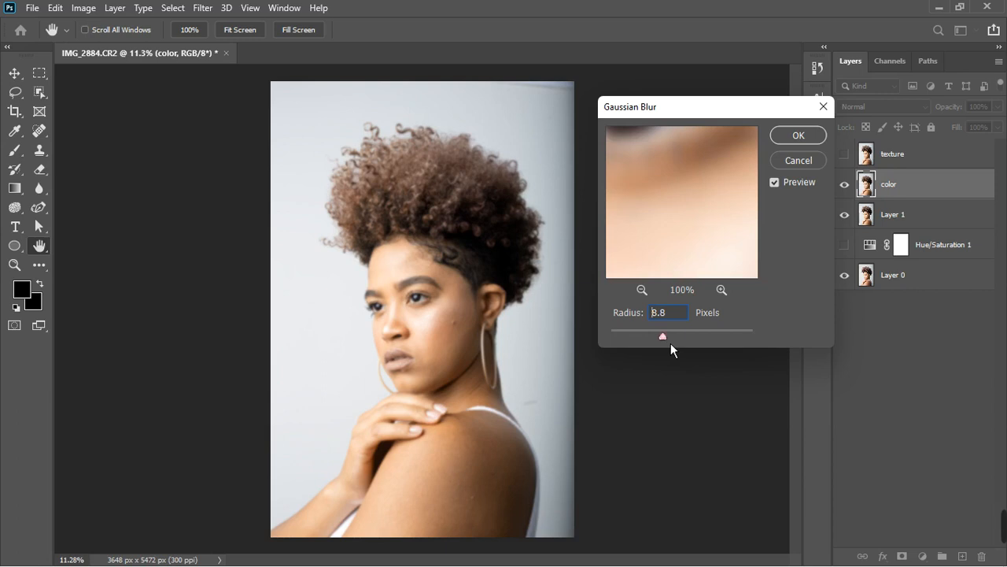
{"action": "left_click", "coordinate": [797, 139]}
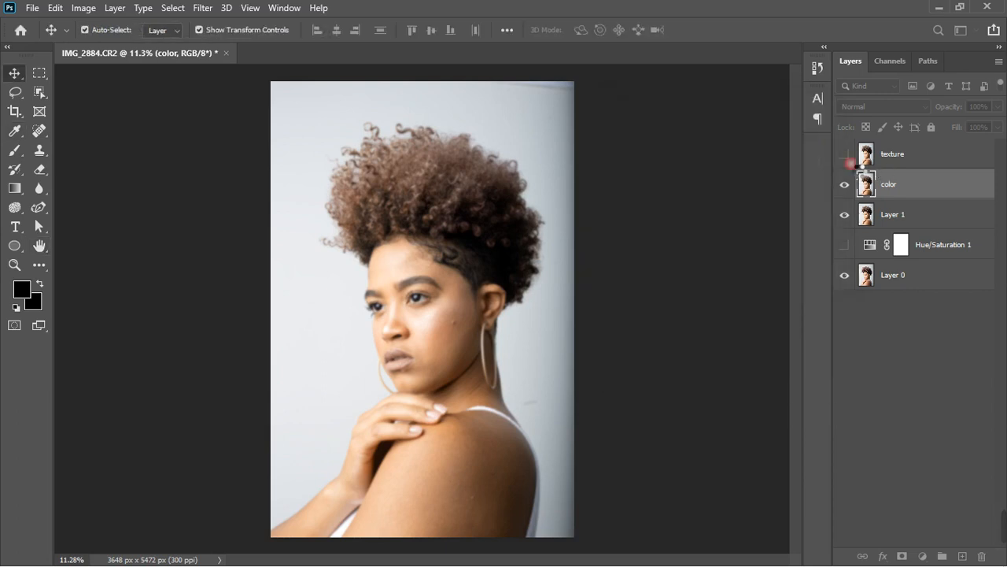
Step: Show the texture layer and use Apply Image on it with the color layer as source, Subtract blending, scale 2 and offset 128
{"action": "left_click", "coordinate": [844, 154]}
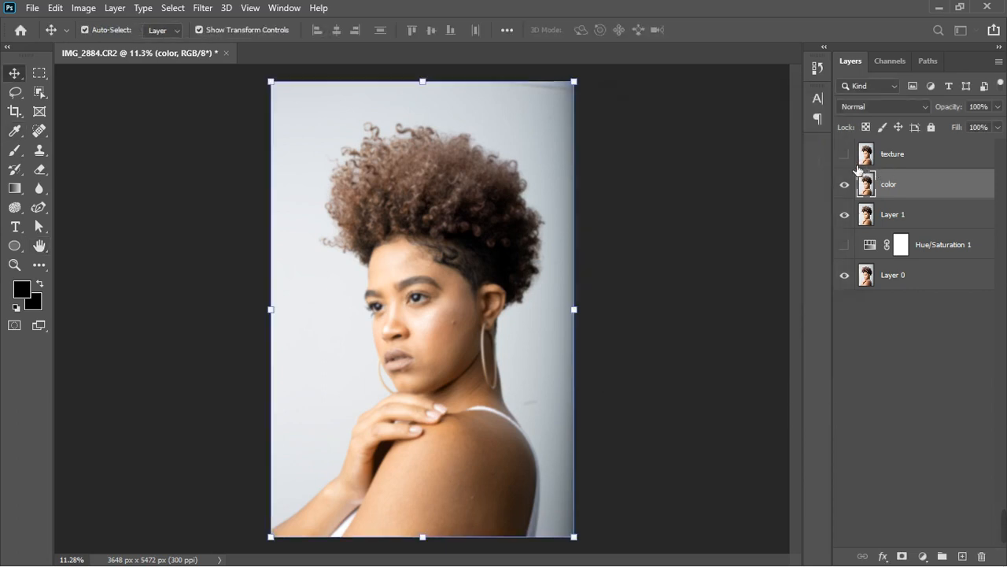
{"action": "left_click", "coordinate": [947, 165]}
{"action": "left_click", "coordinate": [83, 8]}
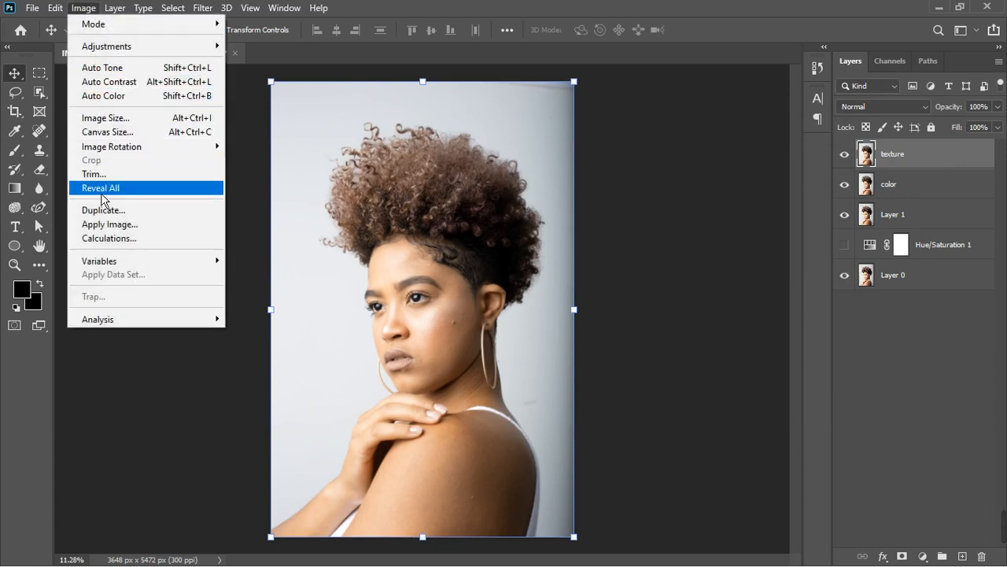
{"action": "left_click", "coordinate": [107, 225]}
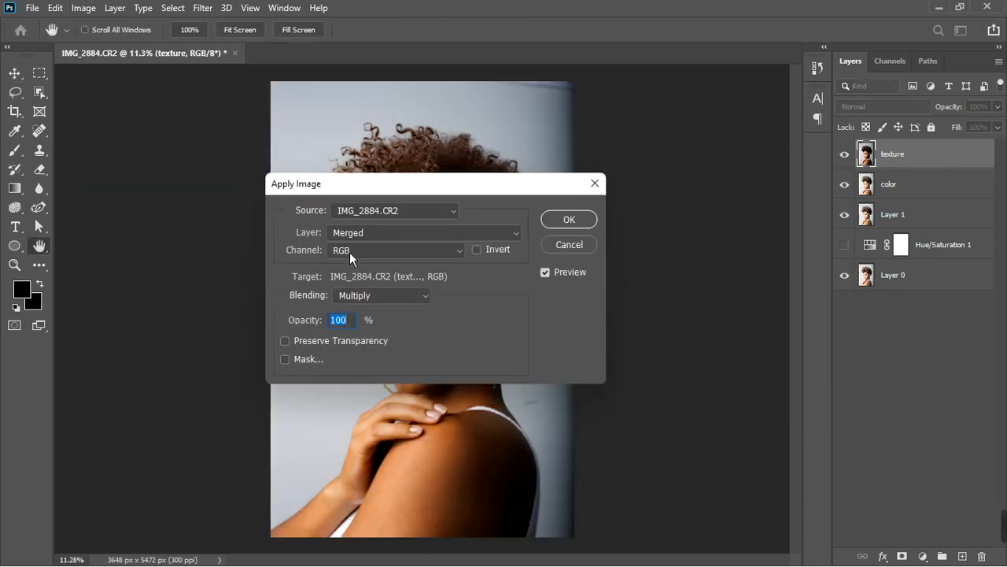
{"action": "left_click", "coordinate": [376, 233]}
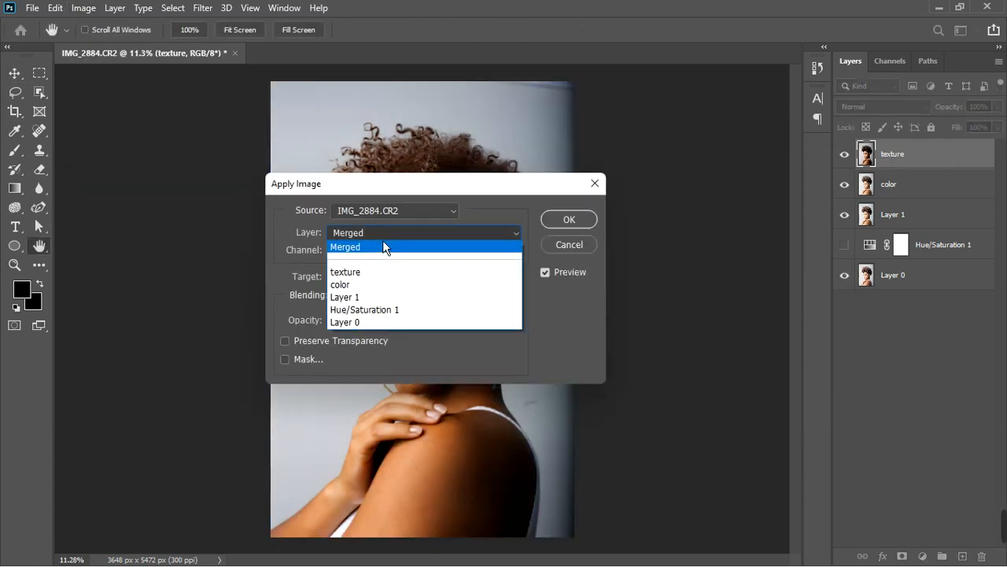
{"action": "left_click", "coordinate": [378, 284]}
{"action": "left_click", "coordinate": [389, 297]}
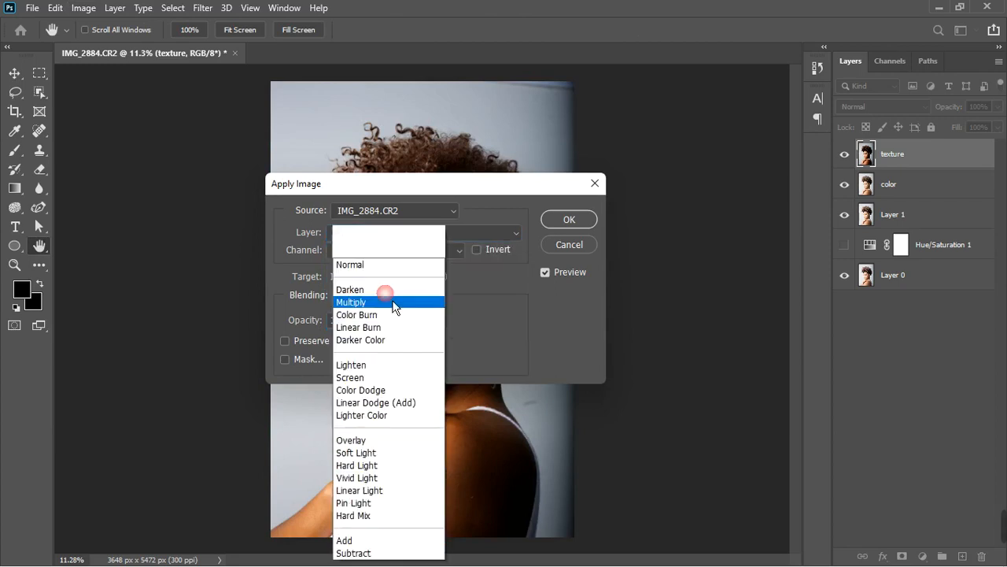
{"action": "left_click", "coordinate": [373, 504]}
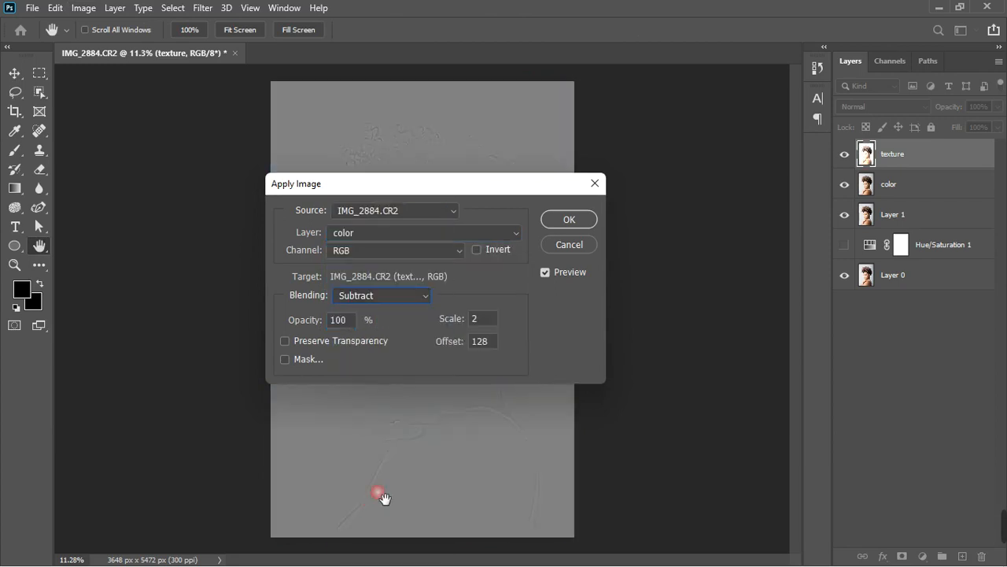
{"action": "left_click", "coordinate": [566, 228]}
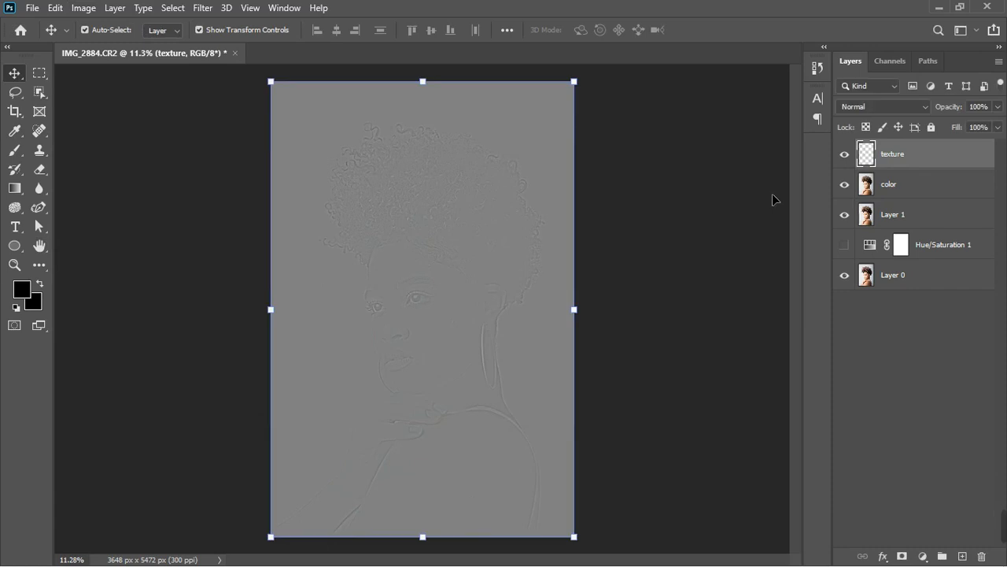
Step: Set the texture layer's blend mode to Linear Light
{"action": "scroll", "coordinate": [469, 276], "scroll_direction": "up", "scroll_amount": 2}
{"action": "scroll", "coordinate": [470, 276], "scroll_direction": "up", "scroll_amount": 3}
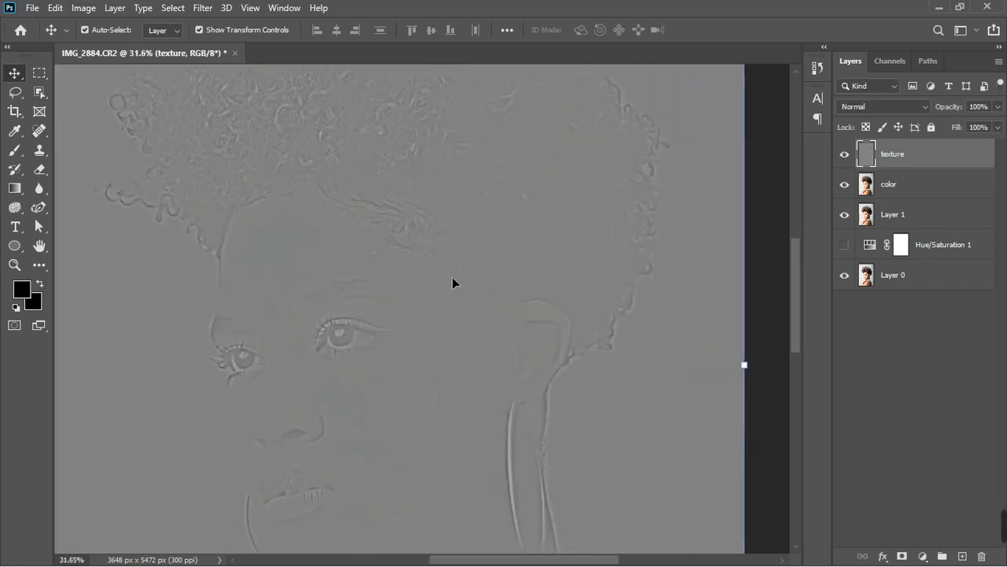
{"action": "scroll", "coordinate": [404, 315], "scroll_direction": "down", "scroll_amount": 2}
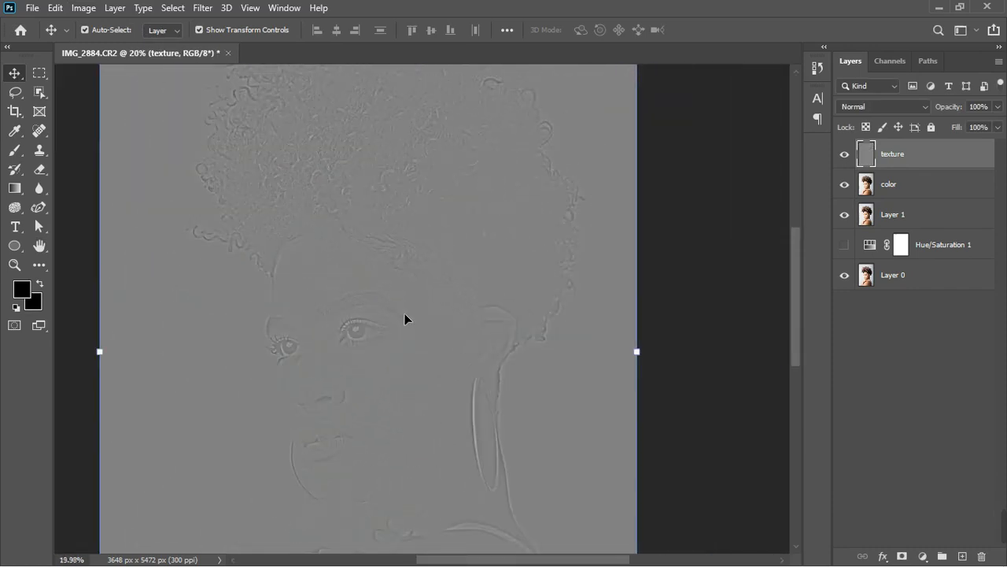
{"action": "left_click", "coordinate": [917, 108]}
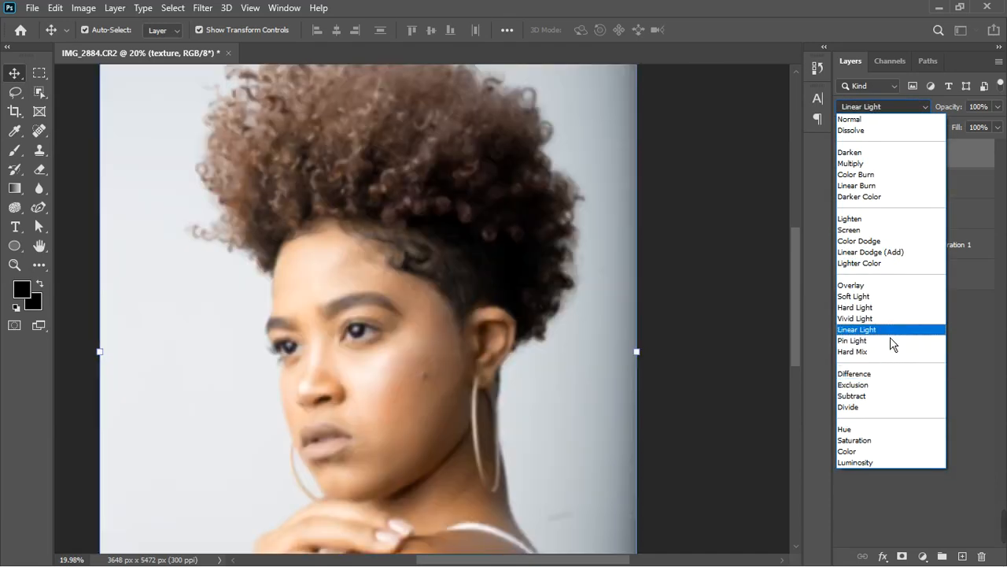
{"action": "left_click", "coordinate": [890, 330]}
Step: Group the texture and color layers, hide Layer 1, and expand the new group
{"action": "left_click", "coordinate": [932, 198], "text": "shift"}
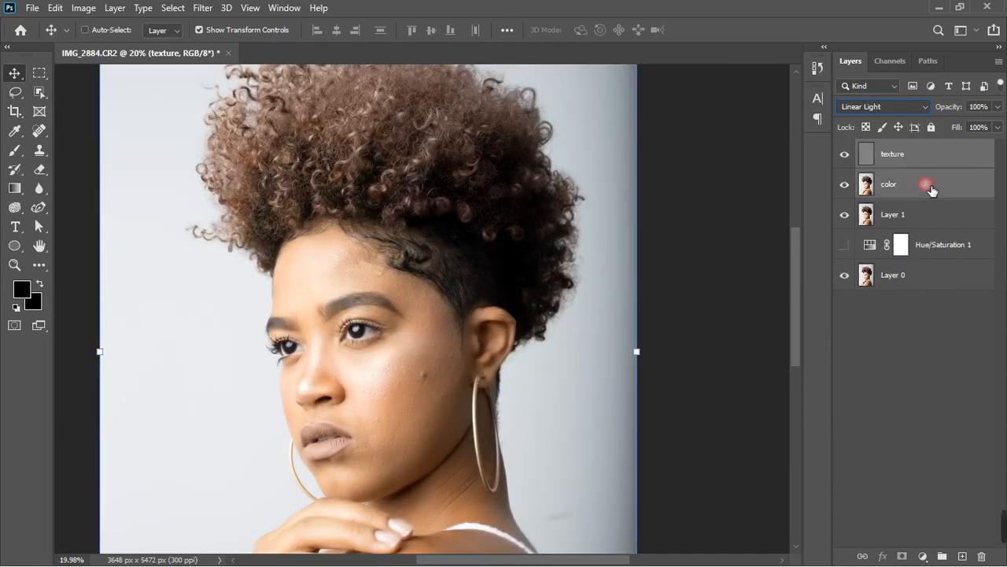
{"action": "left_click", "coordinate": [942, 556]}
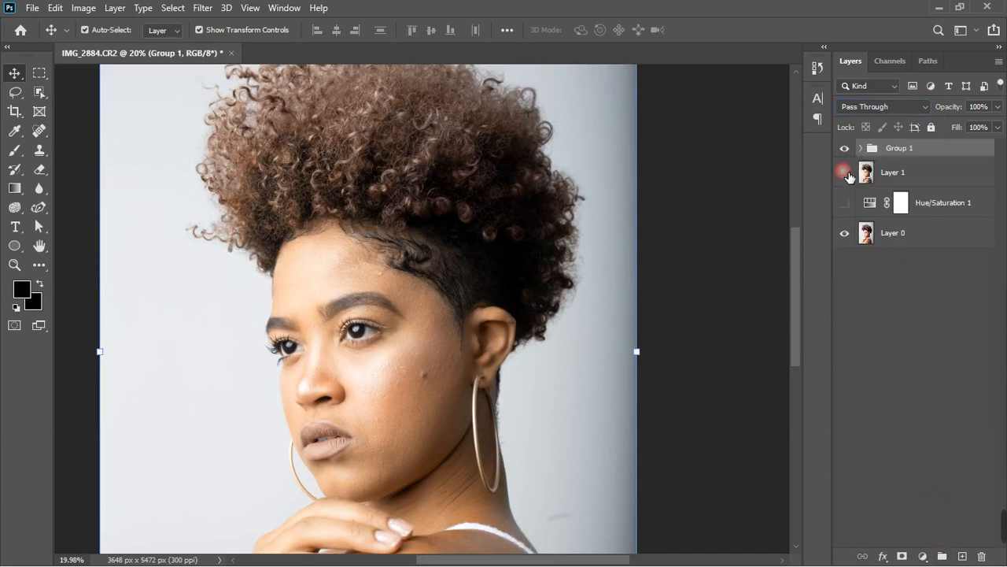
{"action": "left_click", "coordinate": [845, 172]}
{"action": "left_click", "coordinate": [861, 148]}
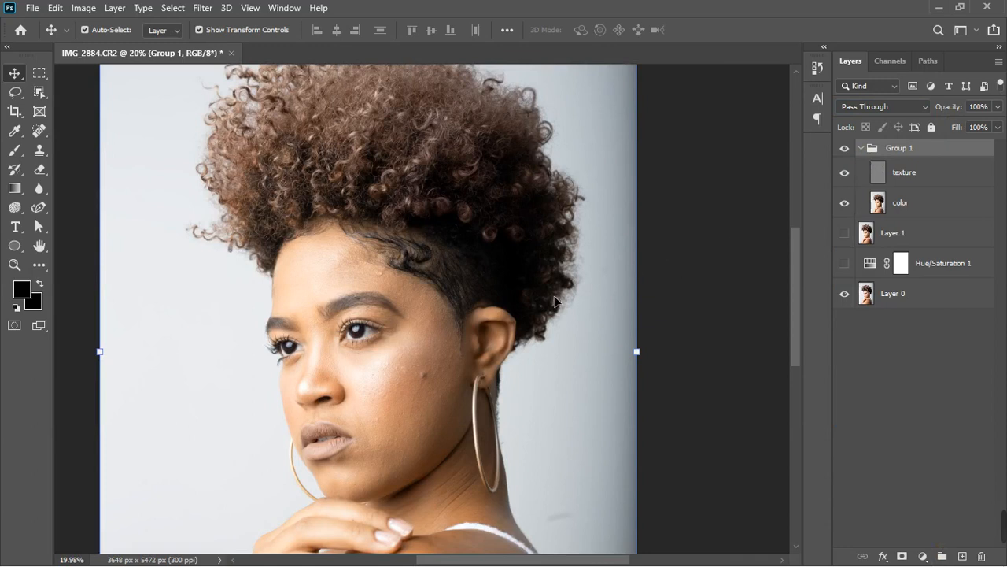
Step: Make the texture layer active and choose the Mixer Brush tool
{"action": "left_click", "coordinate": [902, 206]}
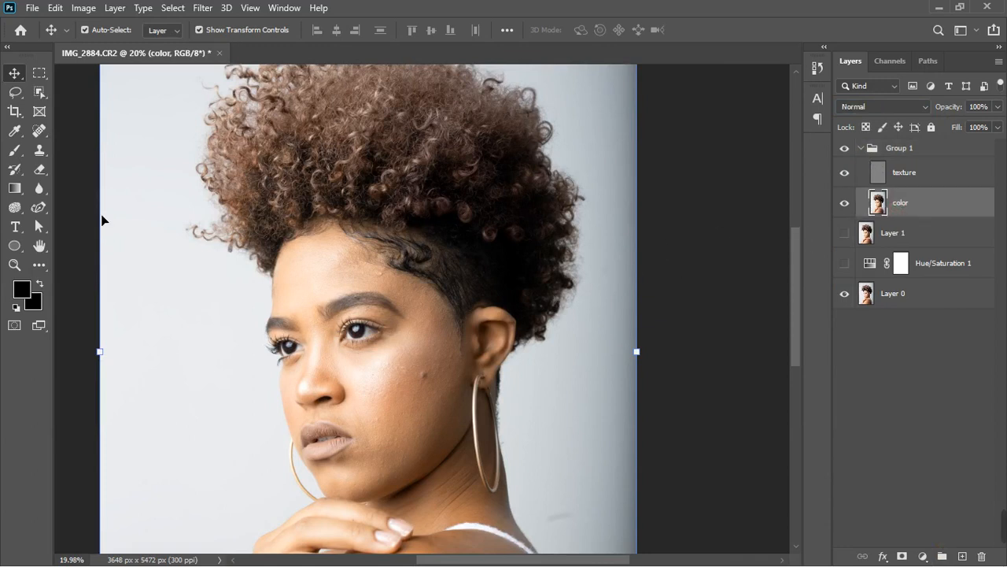
{"action": "left_click", "coordinate": [15, 150]}
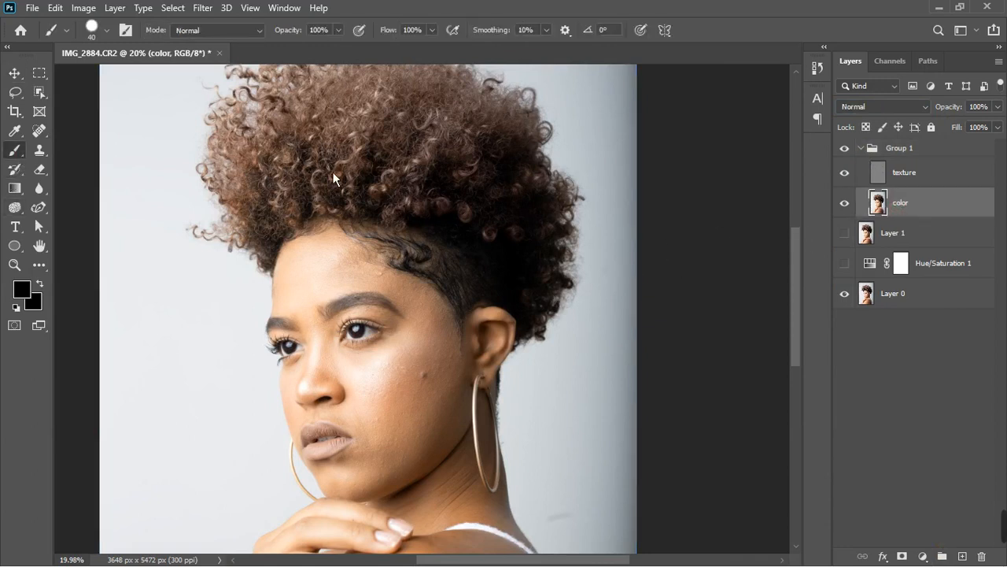
{"action": "left_click", "coordinate": [920, 175]}
{"action": "left_click", "coordinate": [40, 151]}
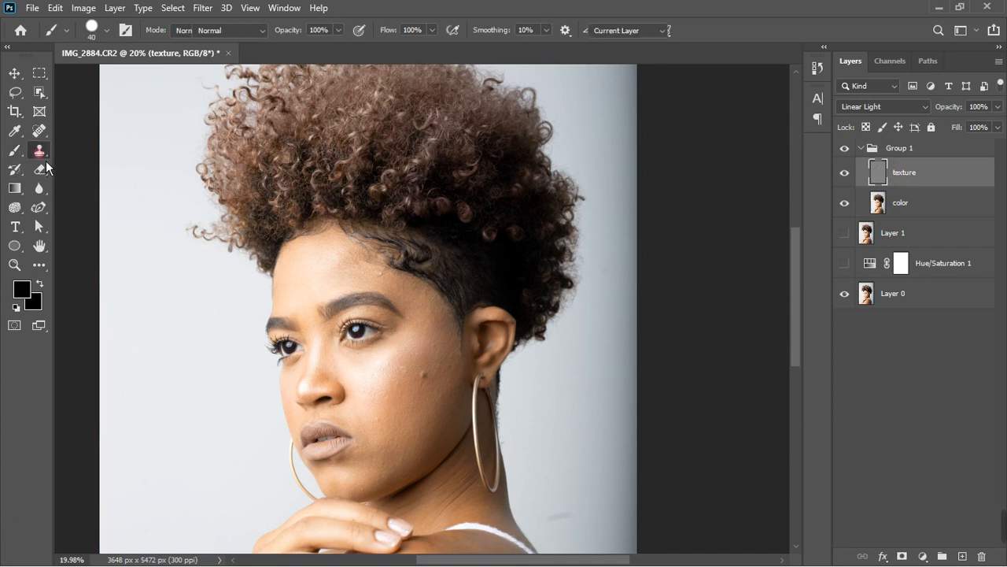
{"action": "left_click", "coordinate": [17, 151]}
{"action": "right_click", "coordinate": [27, 161]}
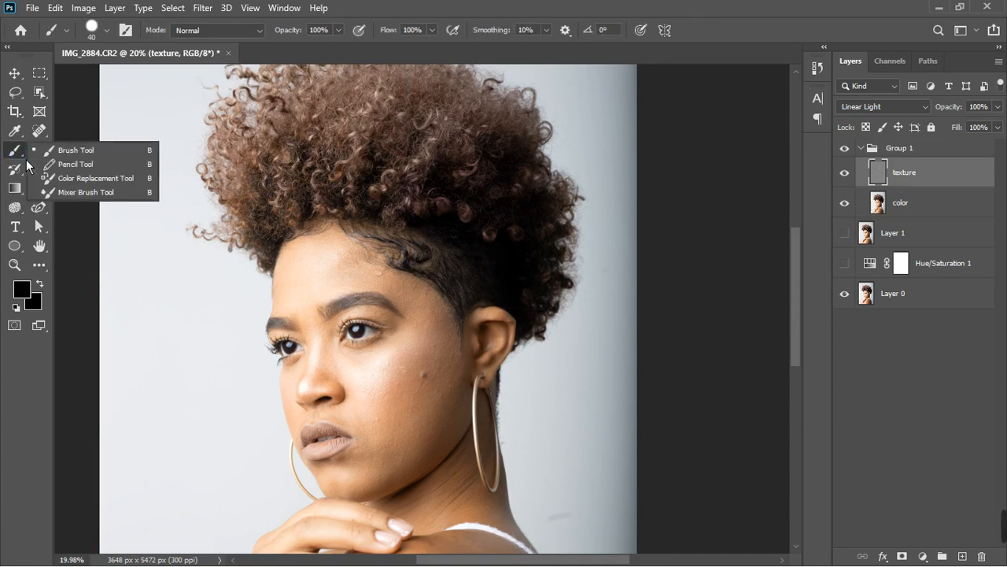
{"action": "left_click", "coordinate": [67, 197]}
Step: Enlarge the Mixer Brush tip for working on the skin of the face
{"action": "scroll", "coordinate": [413, 304], "scroll_direction": "down", "scroll_amount": 5}
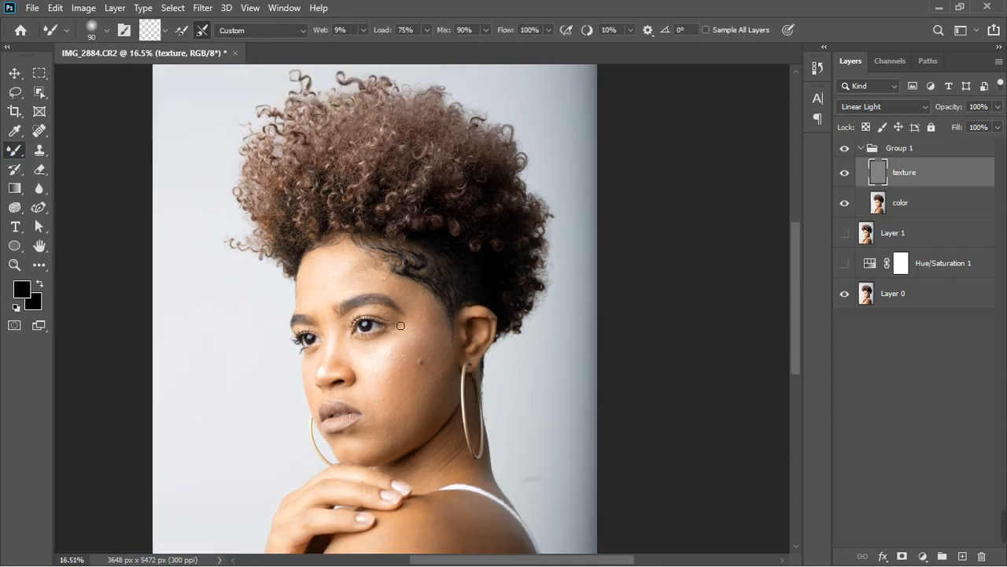
{"action": "scroll", "coordinate": [452, 488], "scroll_direction": "up", "scroll_amount": 4}
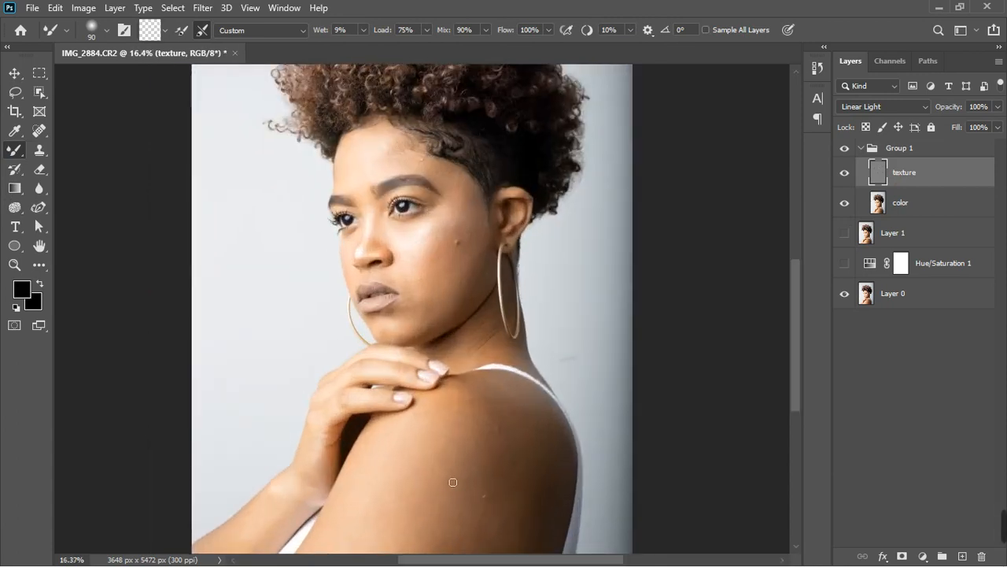
{"action": "scroll", "coordinate": [451, 458], "scroll_direction": "down", "scroll_amount": 1}
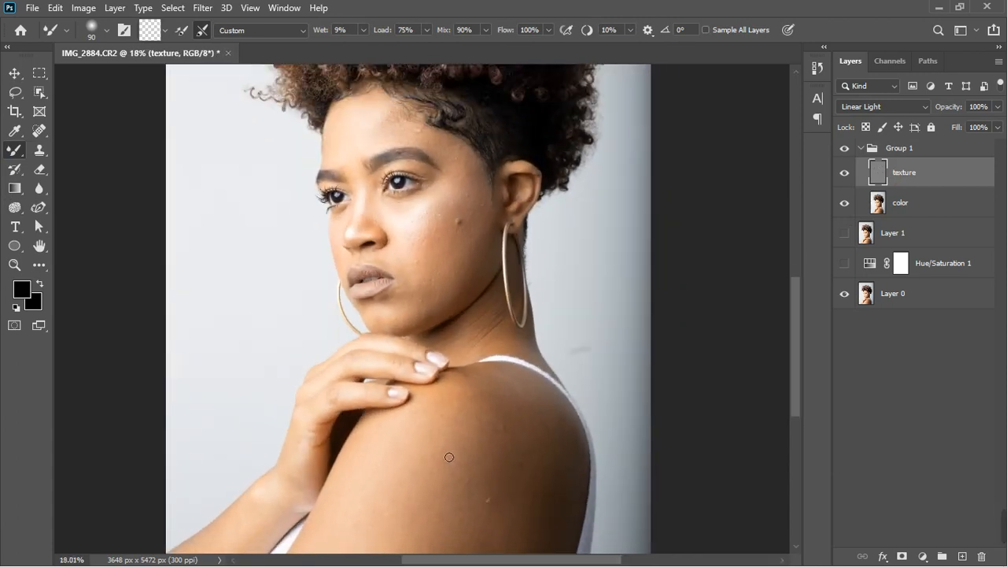
{"action": "scroll", "coordinate": [465, 267], "scroll_direction": "up", "scroll_amount": 3}
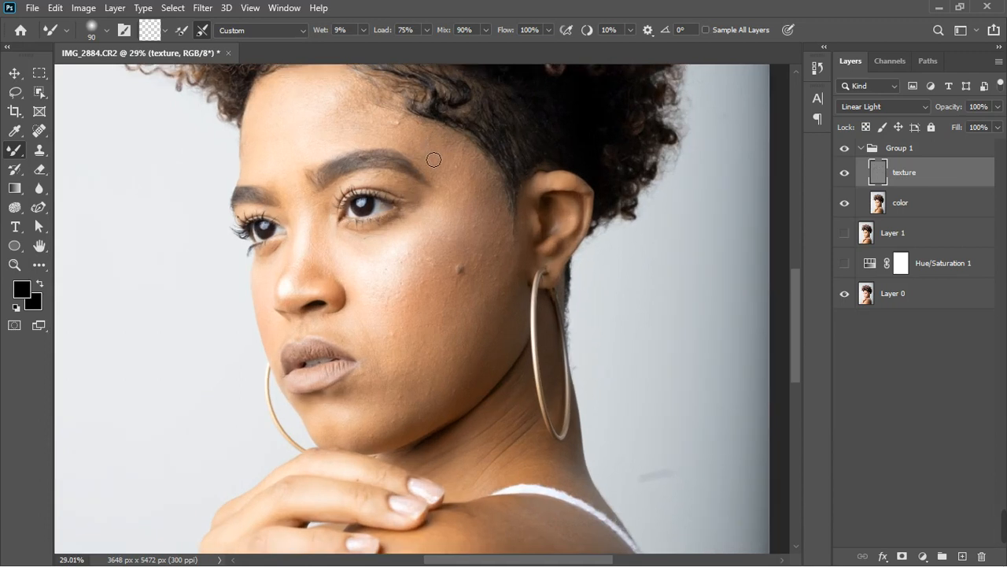
{"action": "key", "text": "bracketright"}
{"action": "key", "text": "bracketright"}
{"action": "key", "text": "bracketright"}
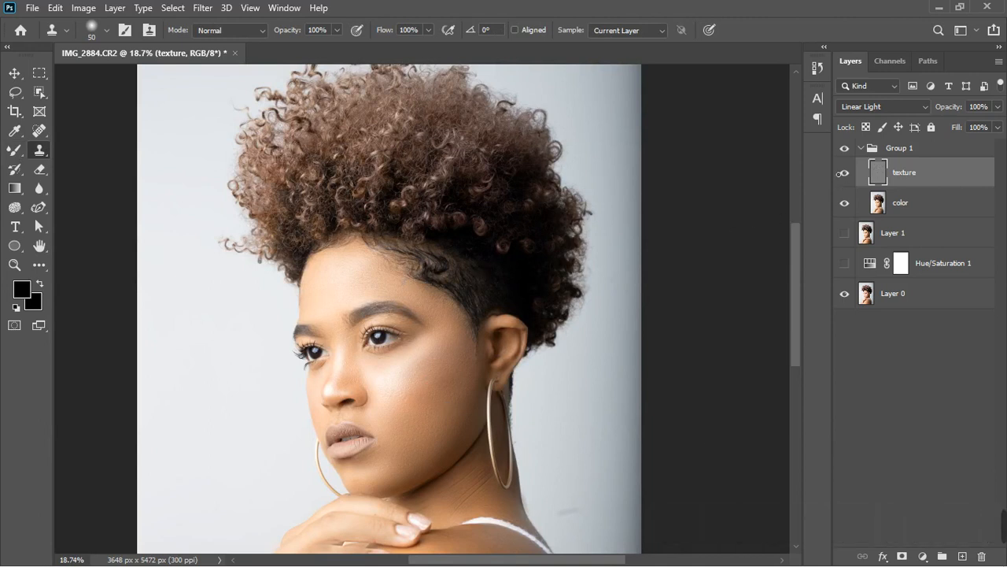
Step: Compare the retouched skin with the earlier version by switching Group 1 off and on, and inspect the face up close
{"action": "left_click", "coordinate": [848, 150]}
{"action": "left_click", "coordinate": [848, 149]}
{"action": "left_click", "coordinate": [848, 150]}
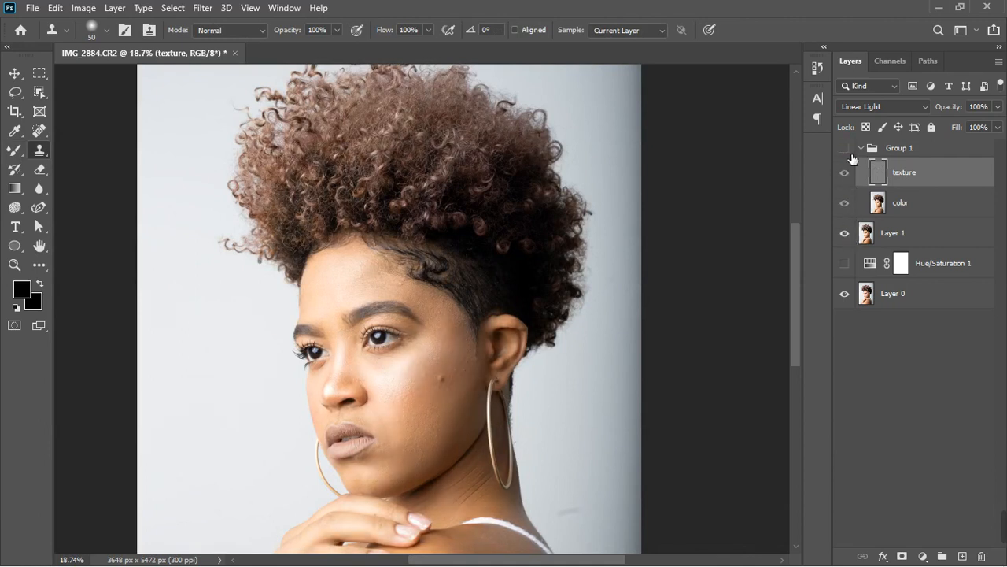
{"action": "left_click", "coordinate": [848, 151]}
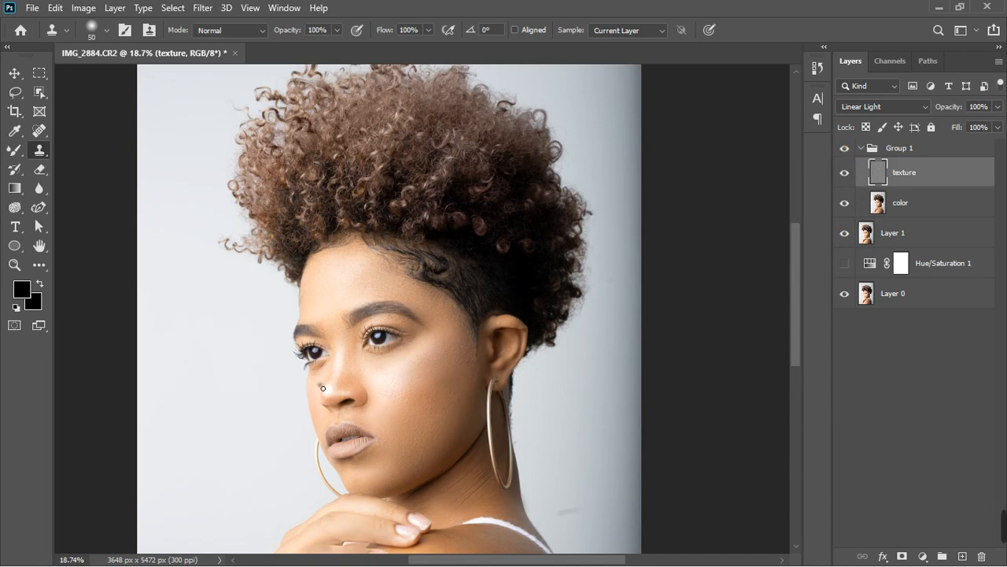
{"action": "scroll", "coordinate": [322, 388], "scroll_direction": "up", "scroll_amount": 3}
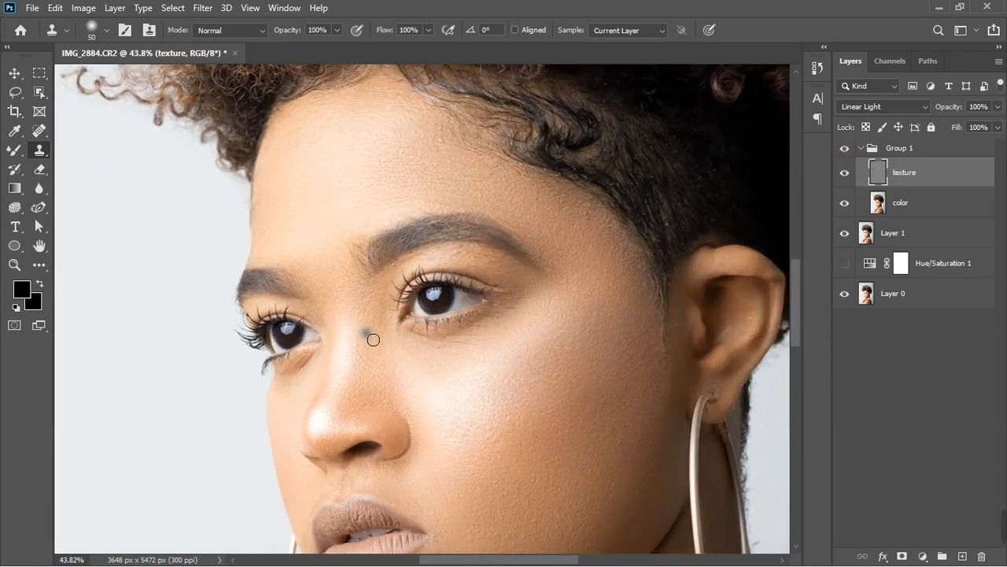
{"action": "scroll", "coordinate": [373, 339], "scroll_direction": "down", "scroll_amount": 5}
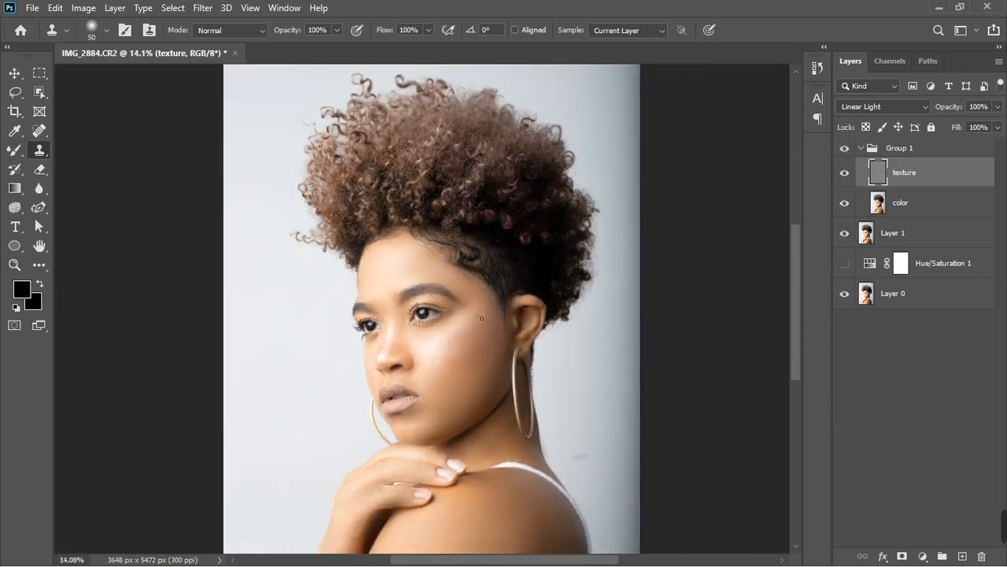
{"action": "scroll", "coordinate": [482, 318], "scroll_direction": "down", "scroll_amount": 1}
{"action": "scroll", "coordinate": [450, 173], "scroll_direction": "up", "scroll_amount": 2}
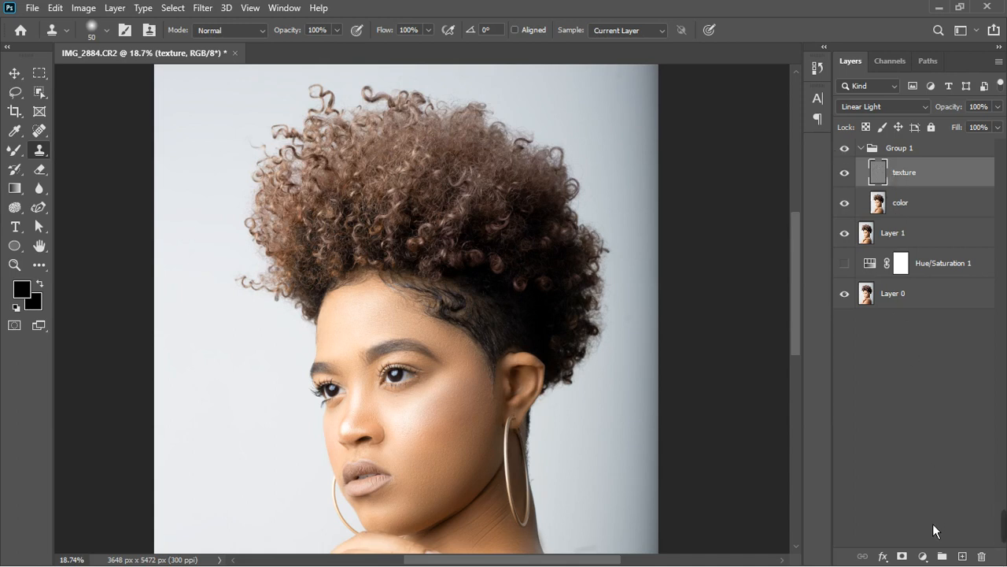
Step: Add a Hue/Saturation adjustment above the texture layer, target the reds sampled from the hair, and set their Hue to +180
{"action": "left_click", "coordinate": [926, 555]}
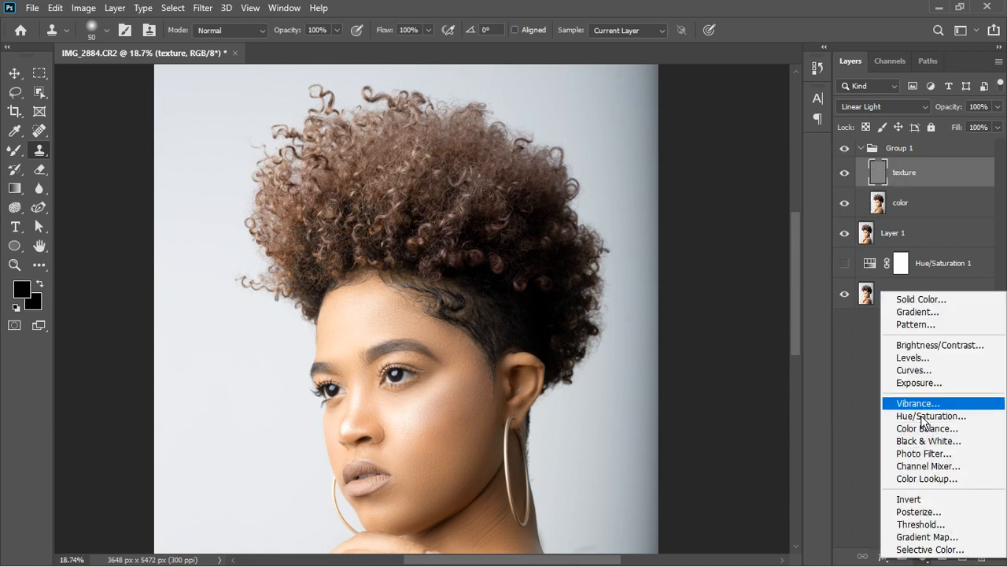
{"action": "left_click", "coordinate": [905, 414]}
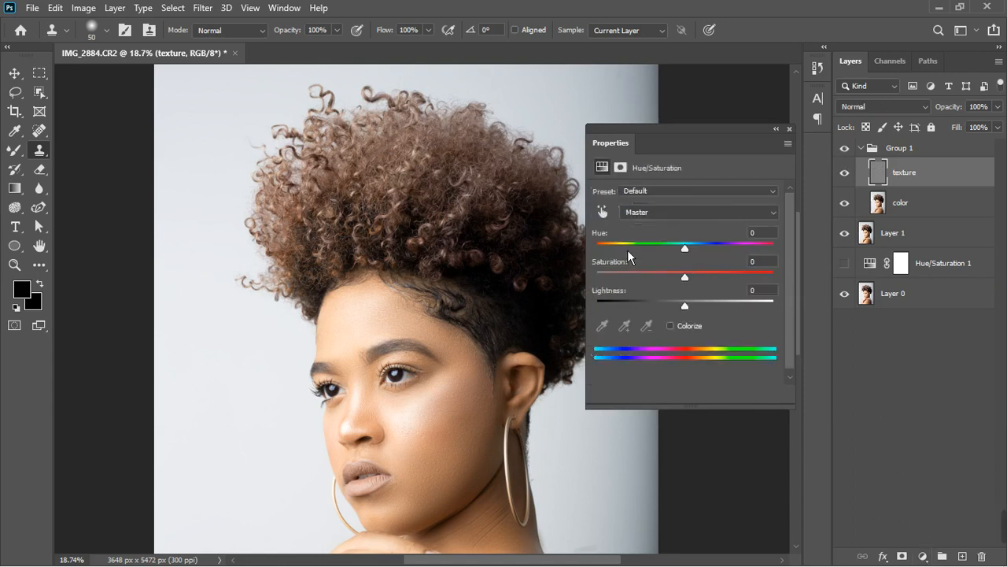
{"action": "left_click", "coordinate": [612, 223]}
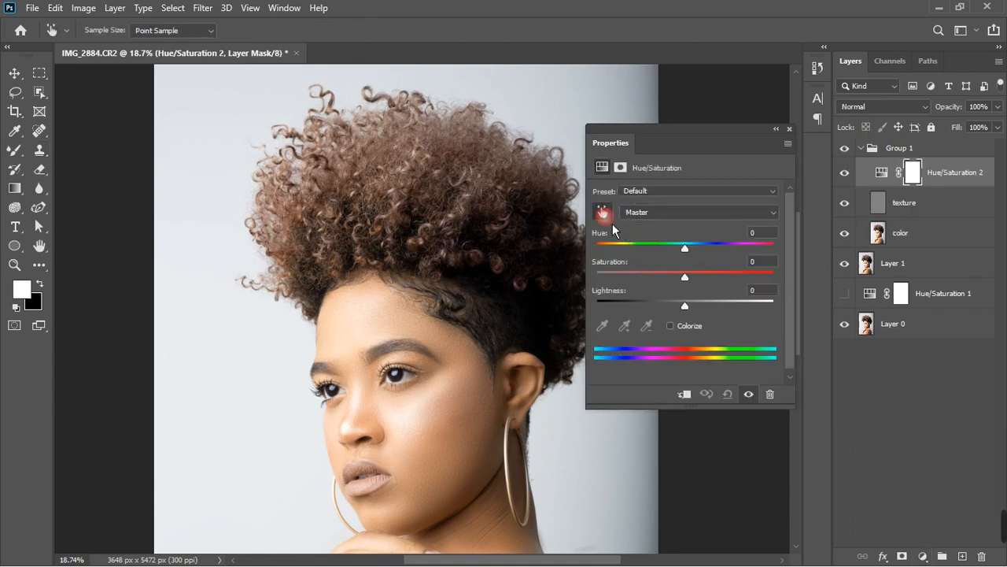
{"action": "left_click", "coordinate": [401, 156]}
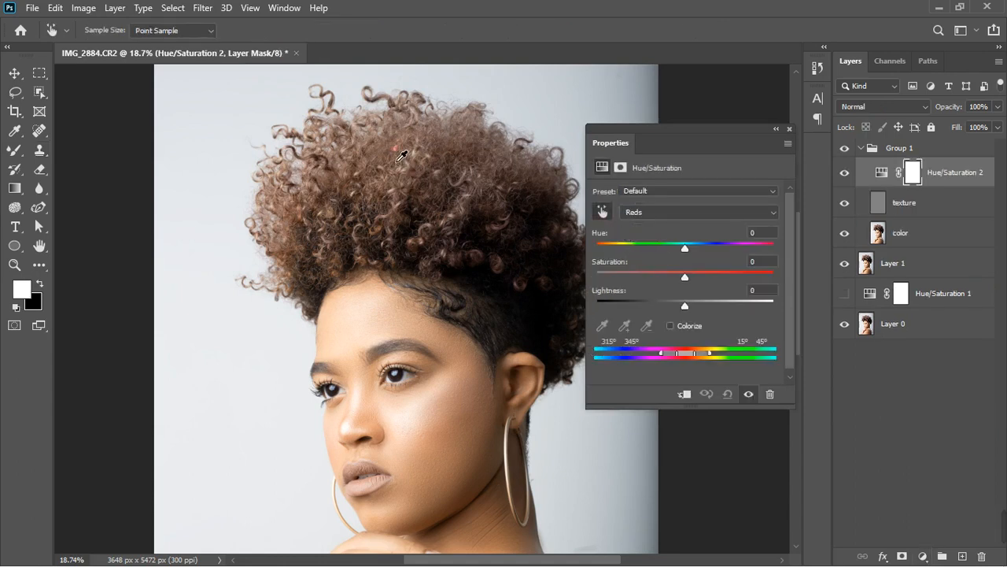
{"action": "left_click_drag", "start_coordinate": [688, 252], "coordinate": [760, 254]}
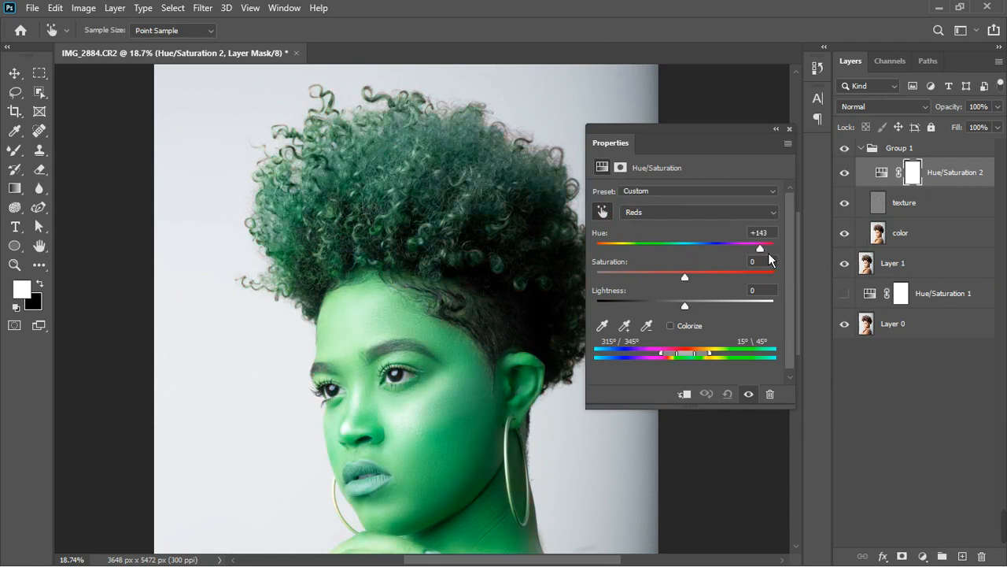
{"action": "mouse_move", "coordinate": [764, 252]}
{"action": "left_mouse_down"}
{"action": "mouse_move", "coordinate": [757, 254]}
{"action": "mouse_move", "coordinate": [785, 255]}
{"action": "left_mouse_up"}
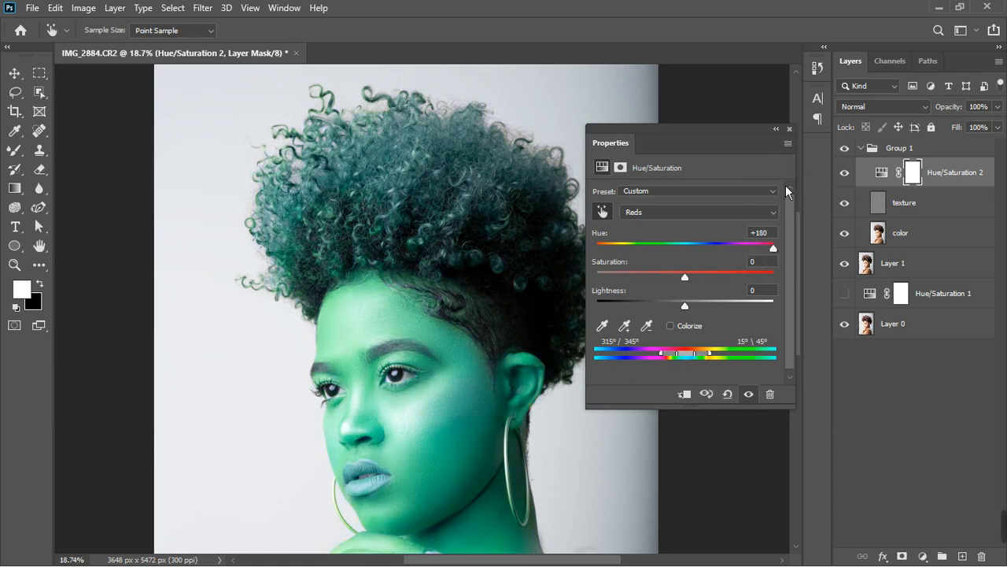
{"action": "left_click", "coordinate": [789, 129]}
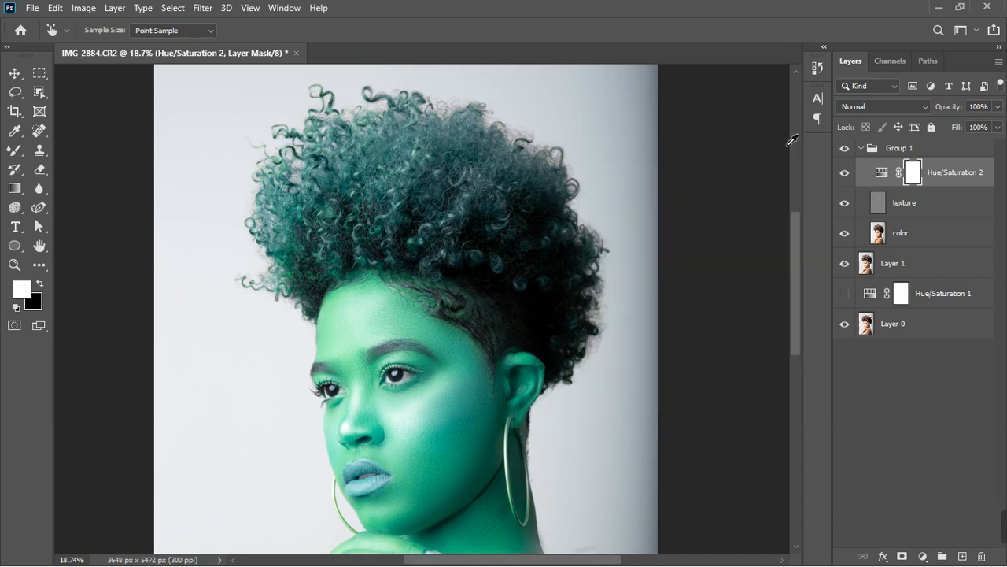
Step: Choose the Brush tool and enlarge its tip to size 1200 for masking the adjustment
{"action": "scroll", "coordinate": [448, 403], "scroll_direction": "up", "scroll_amount": 1}
{"action": "scroll", "coordinate": [448, 403], "scroll_direction": "down", "scroll_amount": 2}
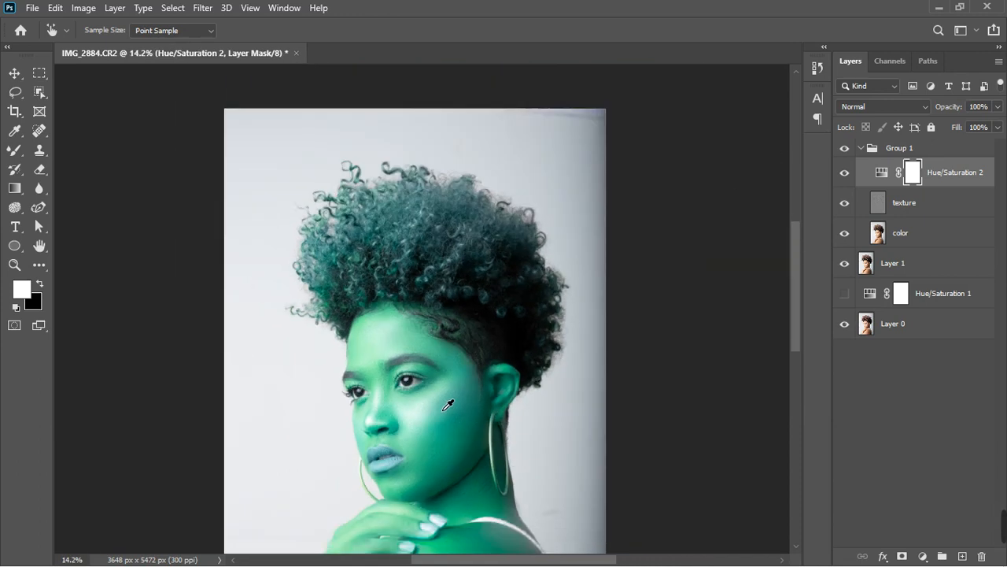
{"action": "right_click", "coordinate": [24, 158]}
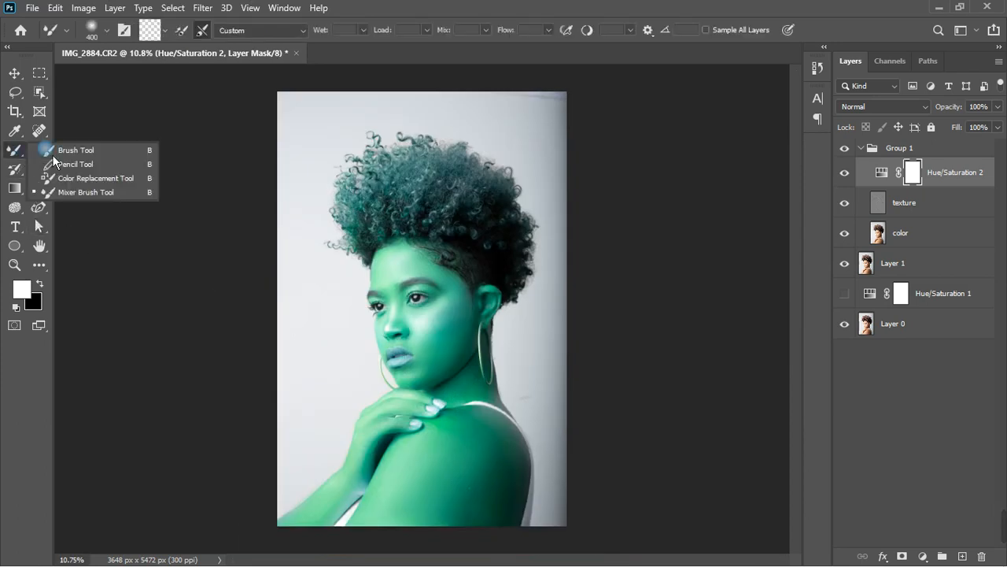
{"action": "left_click", "coordinate": [49, 152]}
{"action": "right_click", "coordinate": [26, 159]}
{"action": "left_click", "coordinate": [71, 150]}
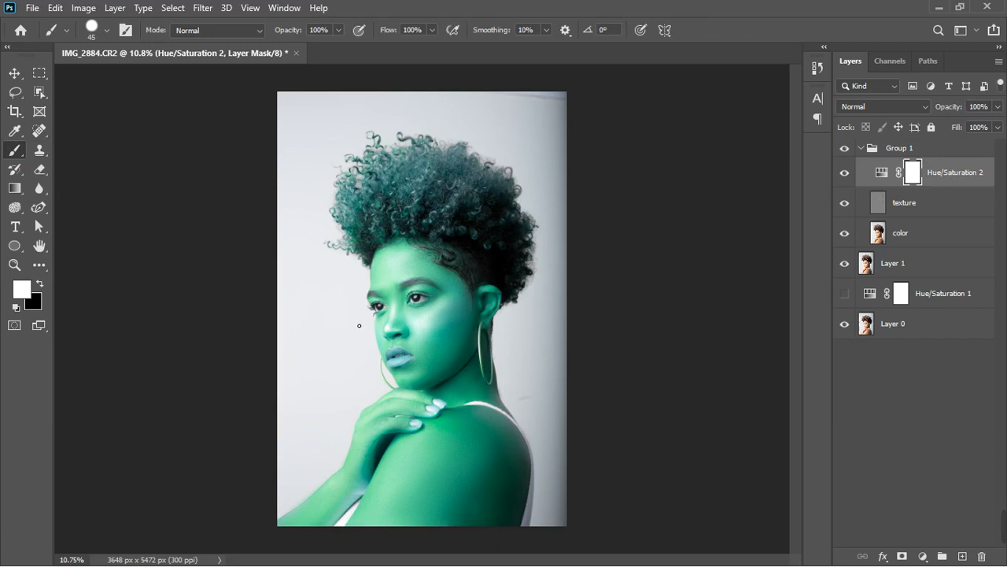
{"action": "key", "text": "bracketright"}
{"action": "key", "text": "bracketright"}
{"action": "key", "text": "bracketright"}
{"action": "key", "text": "bracketright"}
{"action": "key", "text": "bracketright"}
{"action": "key", "text": "bracketright"}
{"action": "key", "text": "bracketright"}
{"action": "key", "text": "bracketright"}
{"action": "key", "text": "bracketright"}
{"action": "key", "text": "bracketright"}
{"action": "key", "text": "bracketright"}
{"action": "key", "text": "bracketright"}
{"action": "key", "text": "bracketright"}
{"action": "key", "text": "bracketright"}
{"action": "key", "text": "bracketright"}
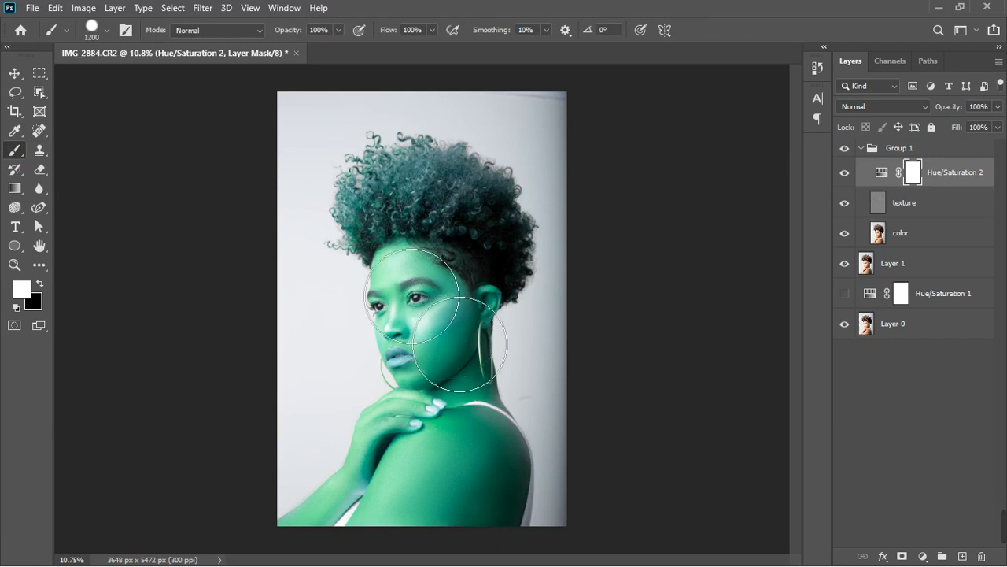
Step: Paint black on the Hue/Saturation 2 mask over the face, body and background so the adjustment affects only the hair
{"action": "key", "text": "x"}
{"action": "mouse_move", "coordinate": [417, 307]}
{"action": "left_mouse_down"}
{"action": "mouse_move", "coordinate": [397, 413]}
{"action": "mouse_move", "coordinate": [465, 362]}
{"action": "mouse_move", "coordinate": [476, 319]}
{"action": "mouse_move", "coordinate": [419, 304]}
{"action": "mouse_move", "coordinate": [394, 259]}
{"action": "mouse_move", "coordinate": [416, 292]}
{"action": "mouse_move", "coordinate": [427, 281]}
{"action": "mouse_move", "coordinate": [456, 303]}
{"action": "mouse_move", "coordinate": [461, 532]}
{"action": "mouse_move", "coordinate": [383, 473]}
{"action": "mouse_move", "coordinate": [338, 465]}
{"action": "left_mouse_up"}
{"action": "mouse_move", "coordinate": [567, 515]}
{"action": "left_mouse_down"}
{"action": "mouse_move", "coordinate": [550, 472]}
{"action": "mouse_move", "coordinate": [483, 428]}
{"action": "mouse_move", "coordinate": [404, 338]}
{"action": "mouse_move", "coordinate": [413, 332]}
{"action": "left_mouse_up"}
{"action": "scroll", "coordinate": [412, 332], "scroll_direction": "up", "scroll_amount": 2}
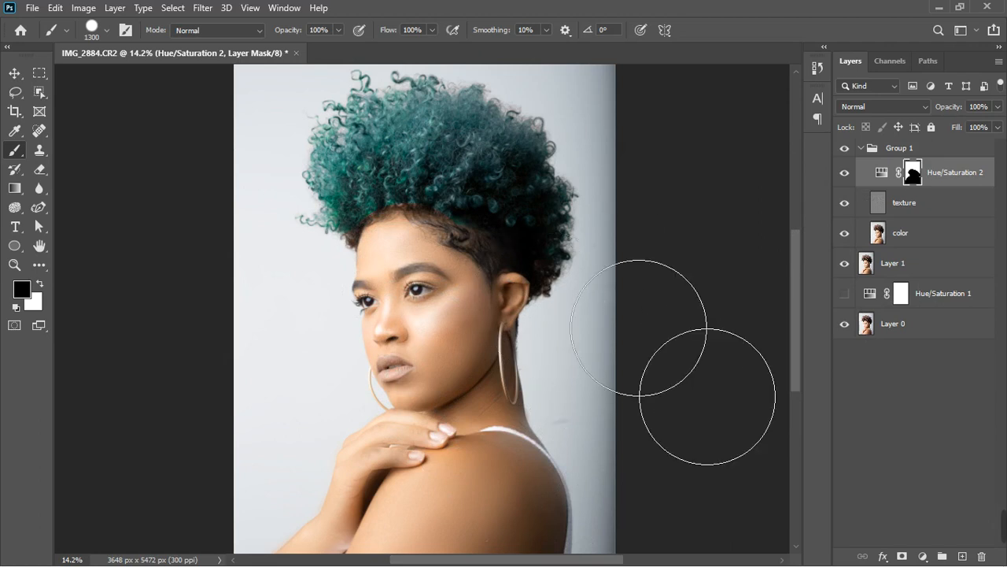
{"action": "mouse_move", "coordinate": [238, 197]}
{"action": "left_mouse_down"}
{"action": "mouse_move", "coordinate": [257, 255]}
{"action": "mouse_move", "coordinate": [326, 323]}
{"action": "left_mouse_up"}
{"action": "scroll", "coordinate": [440, 342], "scroll_direction": "down", "scroll_amount": 3}
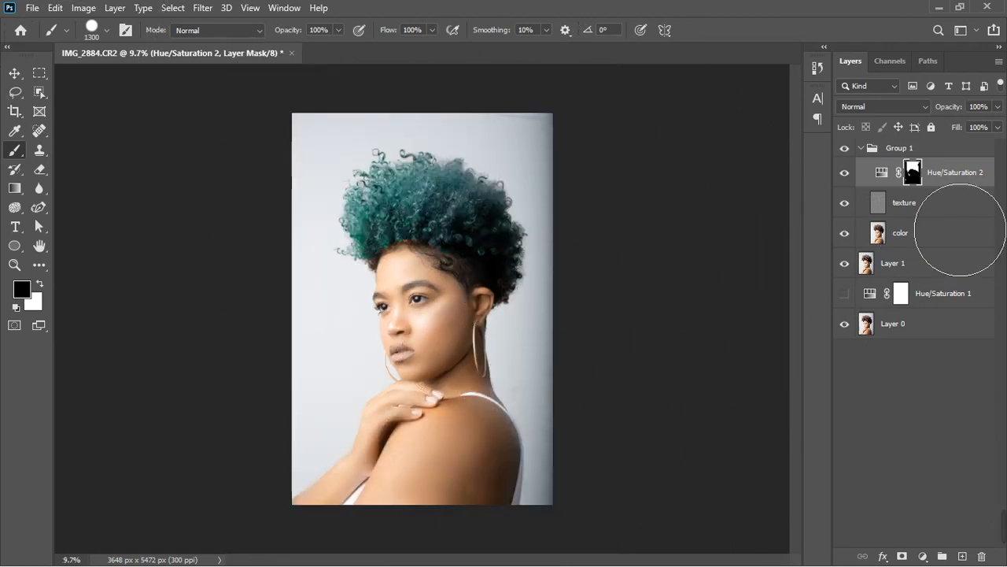
Step: Reopen the Hue/Saturation 2 adjustment and set its Reds to Hue 0, Saturation -63 and Lightness -24
{"action": "double_click", "coordinate": [881, 172]}
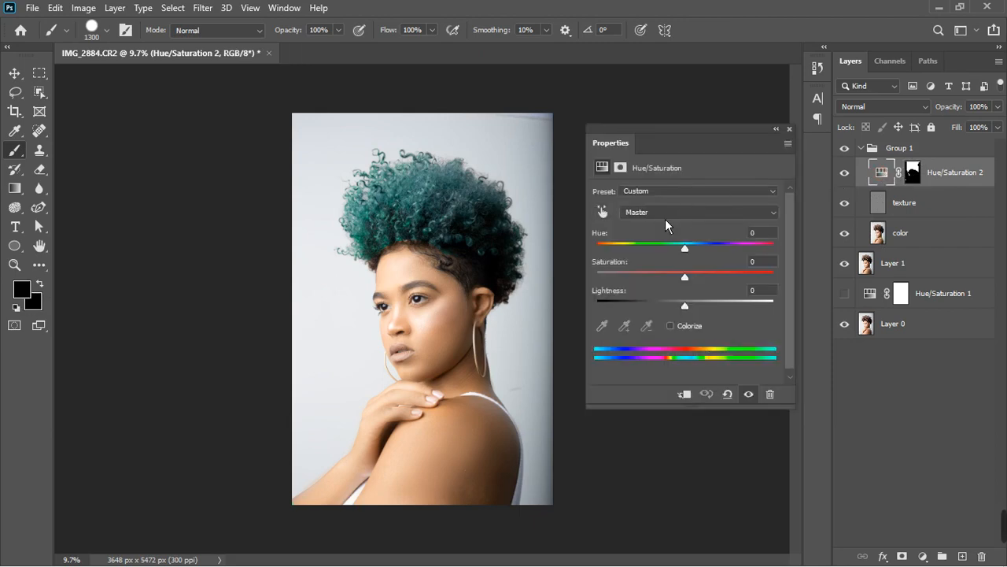
{"action": "left_click", "coordinate": [658, 212]}
{"action": "left_click", "coordinate": [667, 238]}
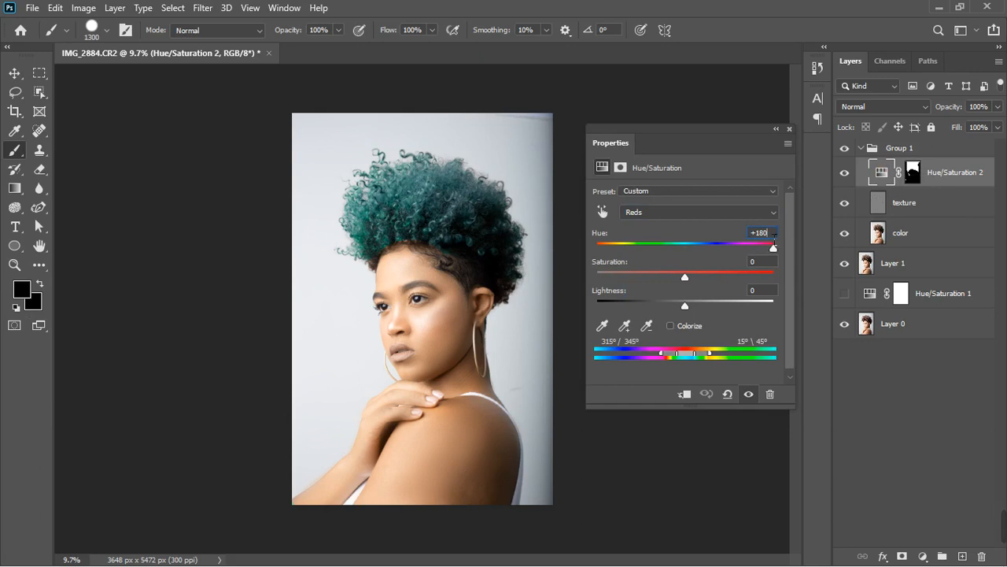
{"action": "left_click_drag", "start_coordinate": [773, 237], "coordinate": [685, 260]}
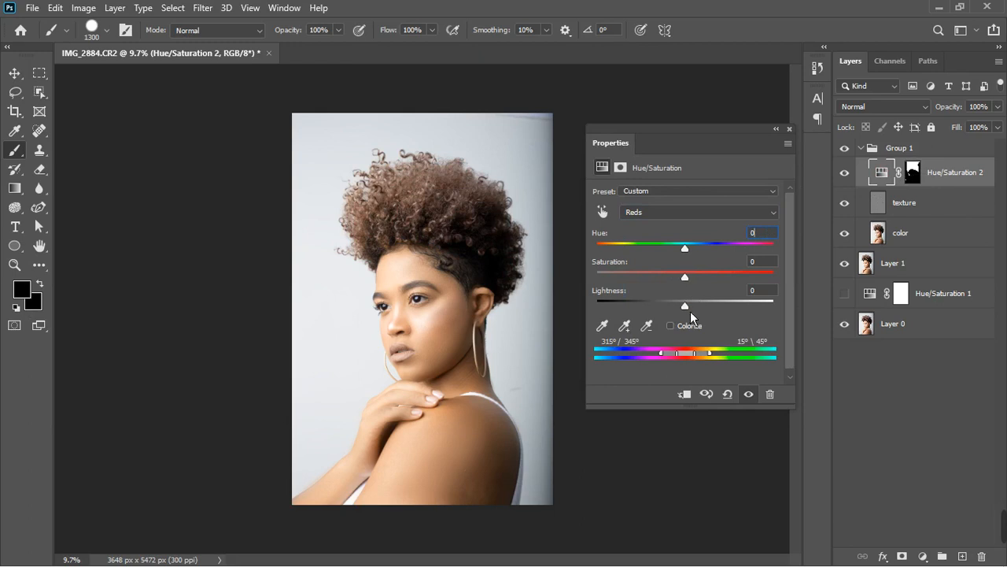
{"action": "left_click_drag", "start_coordinate": [690, 313], "coordinate": [675, 319]}
{"action": "left_click_drag", "start_coordinate": [686, 280], "coordinate": [641, 285]}
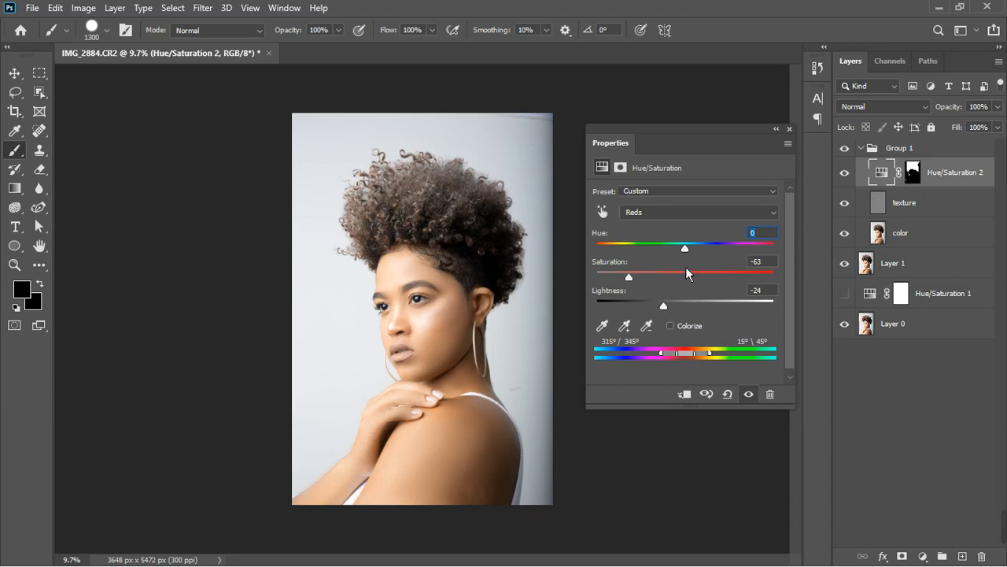
Step: Refine the hair's Reds to Hue +4, Saturation -79 and Lightness -37, and check the hair up close
{"action": "mouse_move", "coordinate": [693, 258]}
{"action": "left_mouse_down"}
{"action": "mouse_move", "coordinate": [671, 258]}
{"action": "mouse_move", "coordinate": [705, 257]}
{"action": "left_mouse_up"}
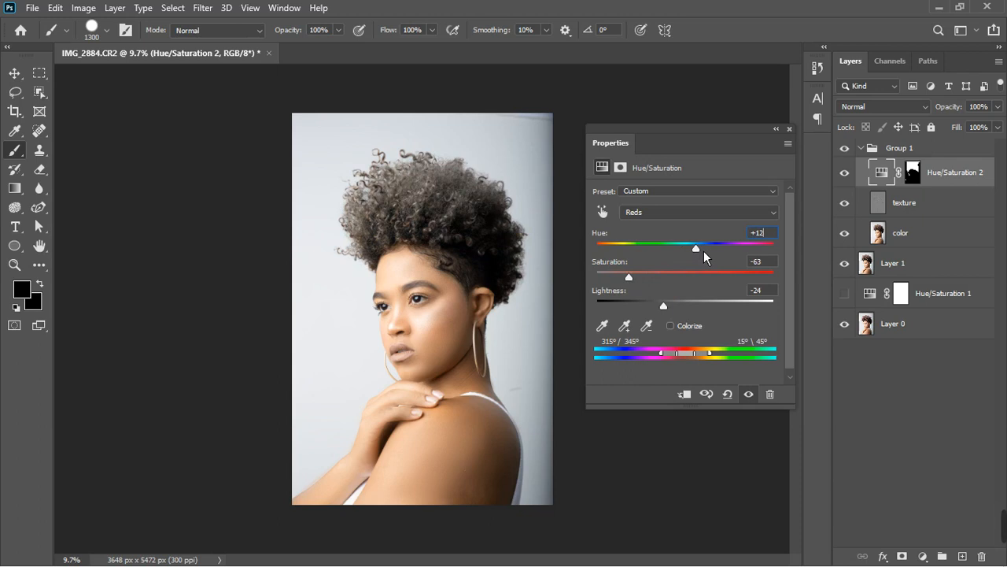
{"action": "left_click_drag", "start_coordinate": [705, 258], "coordinate": [697, 259]}
{"action": "left_click_drag", "start_coordinate": [638, 289], "coordinate": [624, 290]}
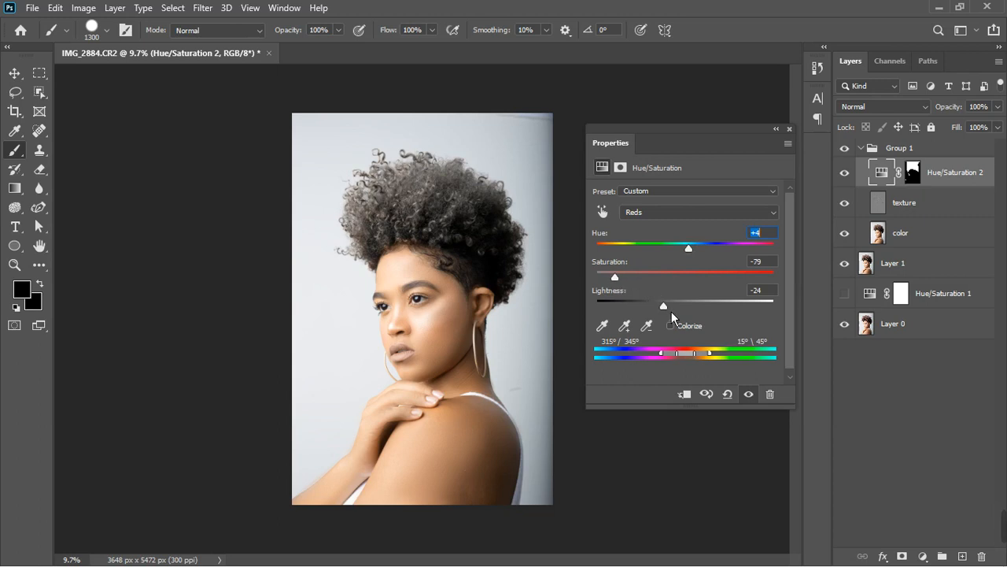
{"action": "left_click_drag", "start_coordinate": [671, 312], "coordinate": [659, 312]}
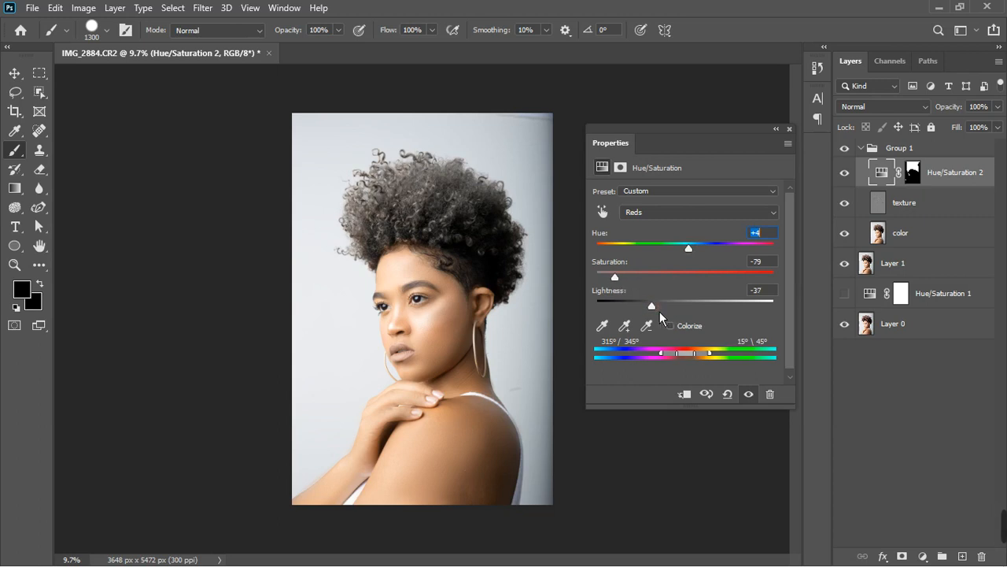
{"action": "left_click", "coordinate": [789, 129]}
{"action": "scroll", "coordinate": [473, 360], "scroll_direction": "up", "scroll_amount": 3}
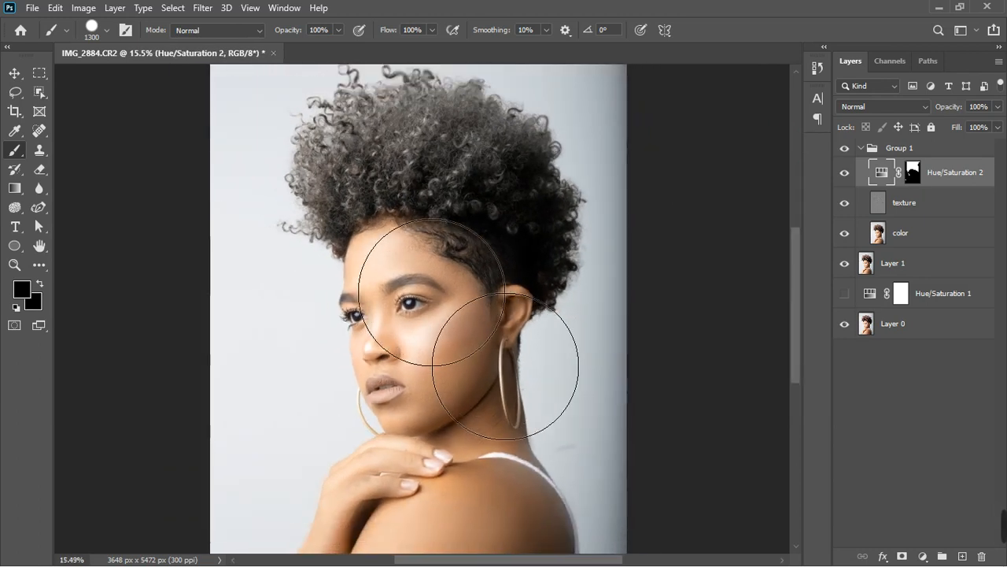
{"action": "scroll", "coordinate": [441, 299], "scroll_direction": "down", "scroll_amount": 3}
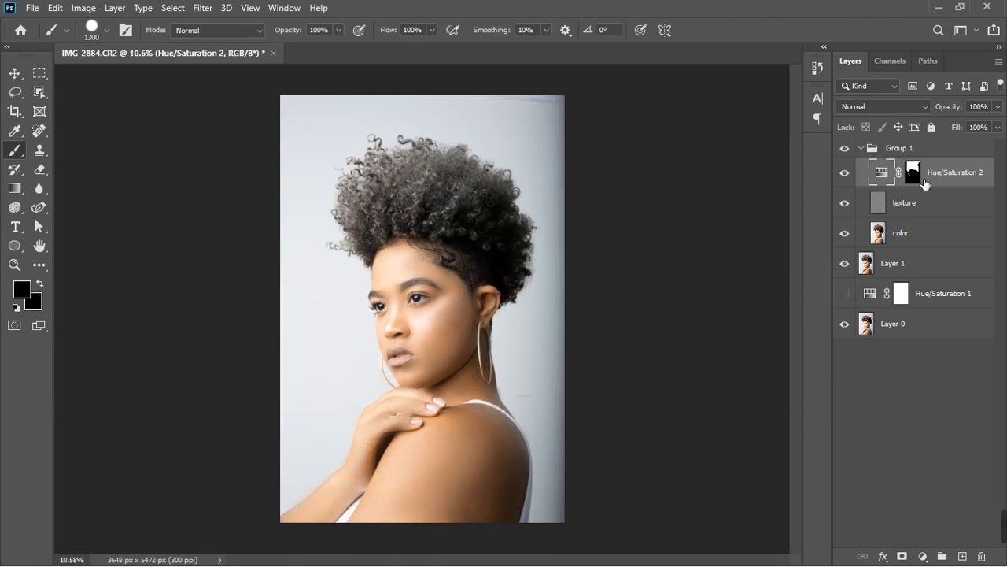
Step: Move the Hue/Saturation 2 layer out of Group 1 to the top of the stack and collapse the group
{"action": "left_click_drag", "start_coordinate": [925, 183], "coordinate": [944, 148]}
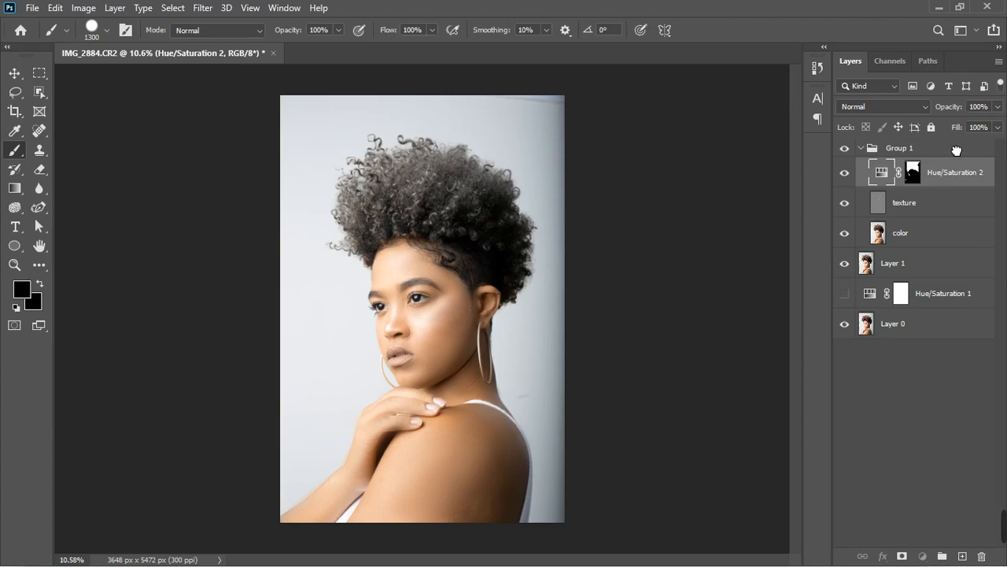
{"action": "key", "text": "ctrl+bracketright"}
{"action": "left_click", "coordinate": [861, 174]}
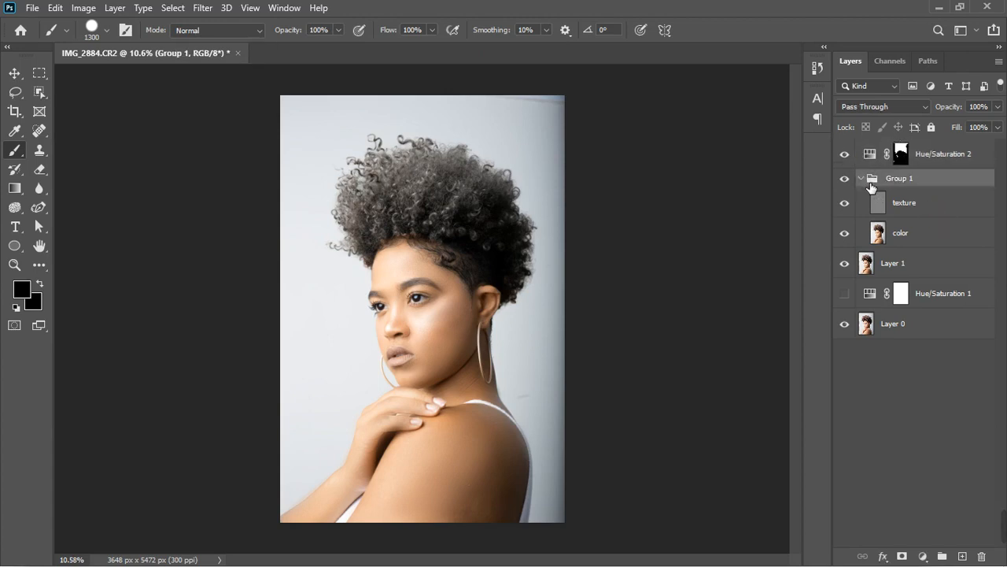
{"action": "left_click", "coordinate": [862, 179]}
Step: Stamp all visible layers into a new layer above Hue/Saturation 2
{"action": "left_click", "coordinate": [949, 165]}
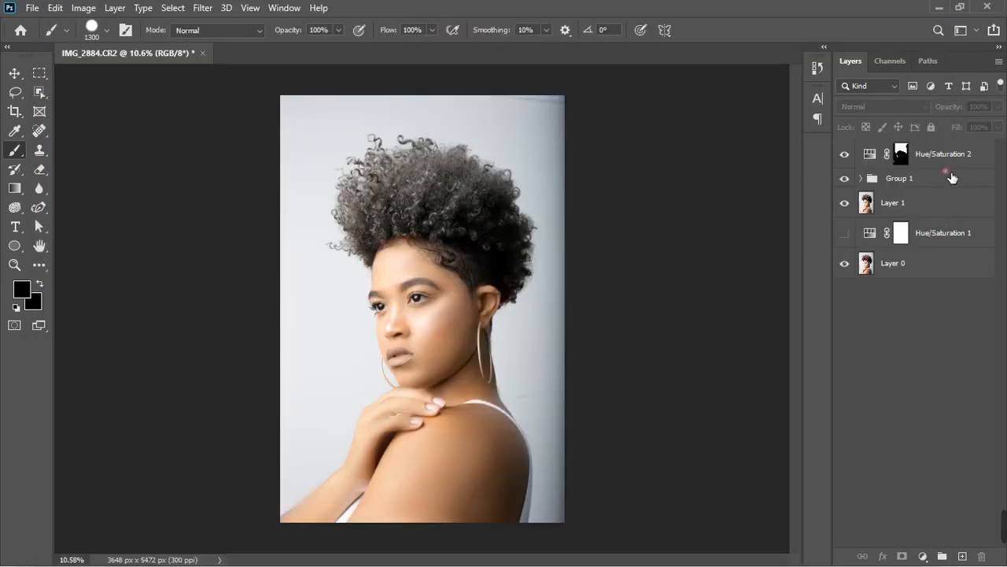
{"action": "left_click", "coordinate": [948, 166]}
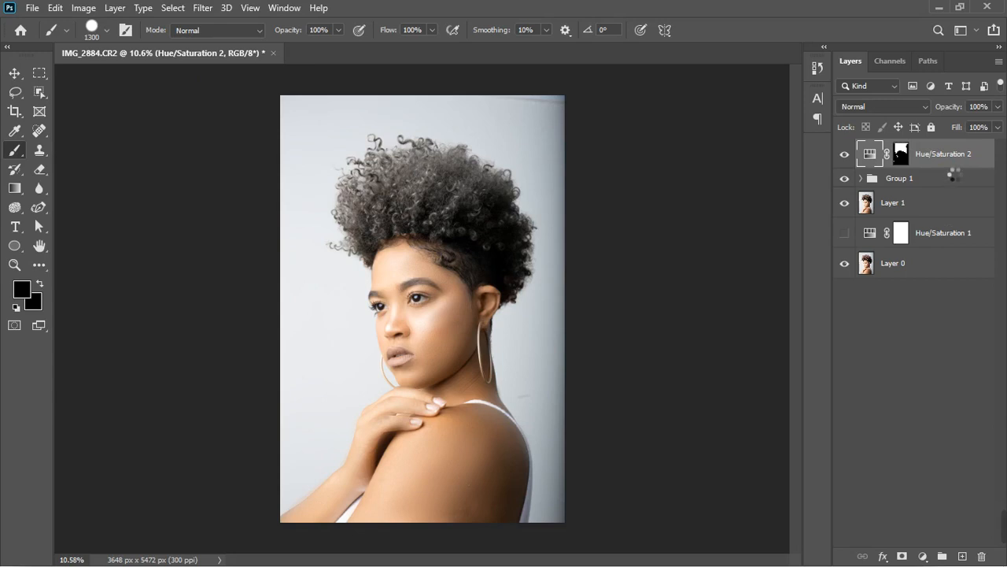
{"action": "key", "text": "ctrl+alt+shift+e"}
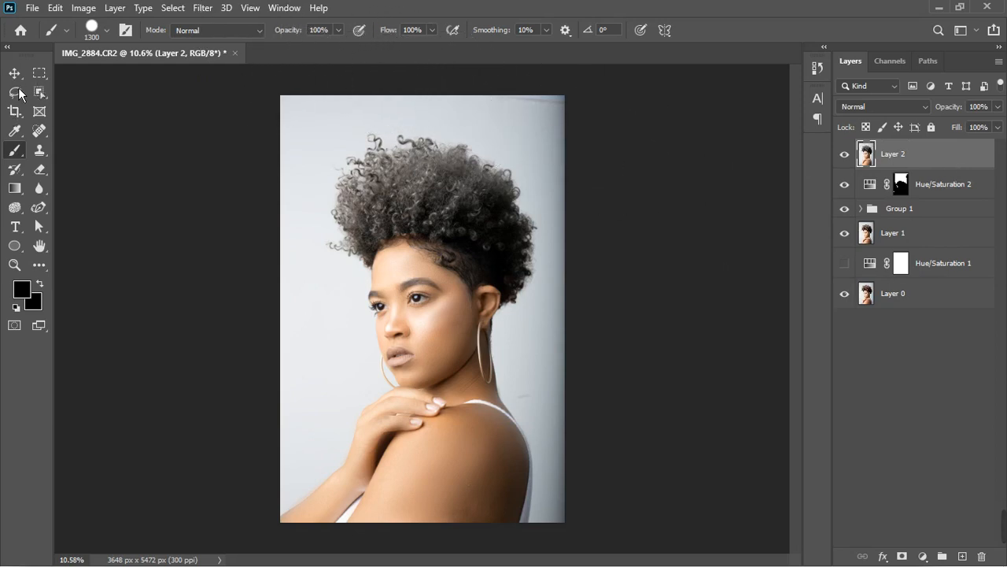
Step: Switch to the Move tool and open the Camera Raw Filter on Layer 2 with the portrait slightly enlarged
{"action": "key", "text": "v"}
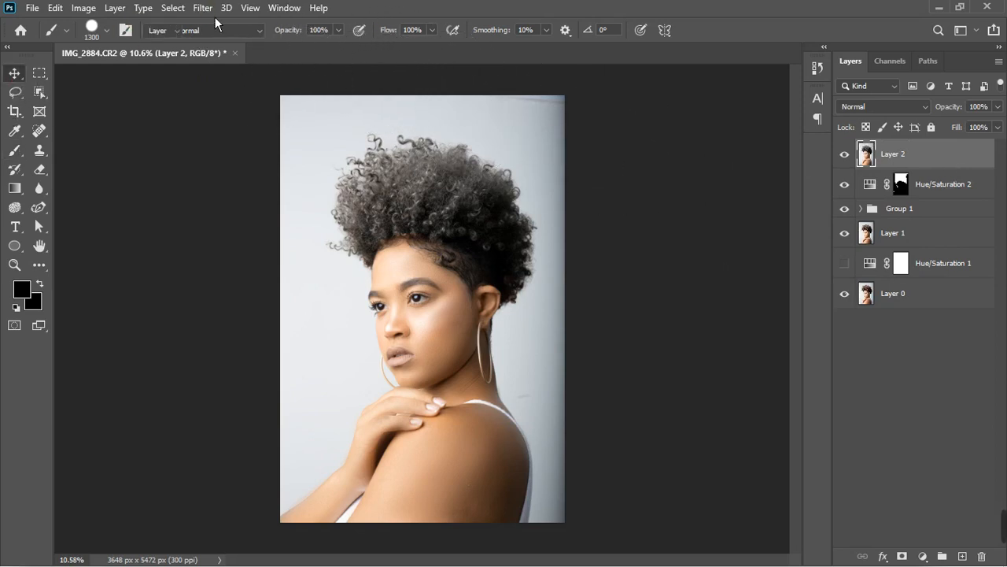
{"action": "key", "text": "ctrl+t"}
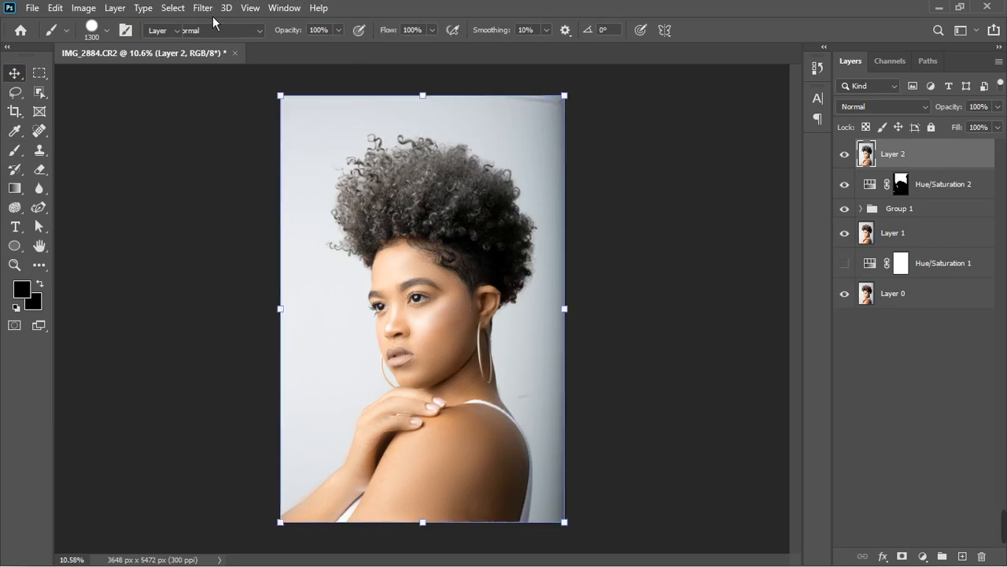
{"action": "left_click", "coordinate": [206, 9]}
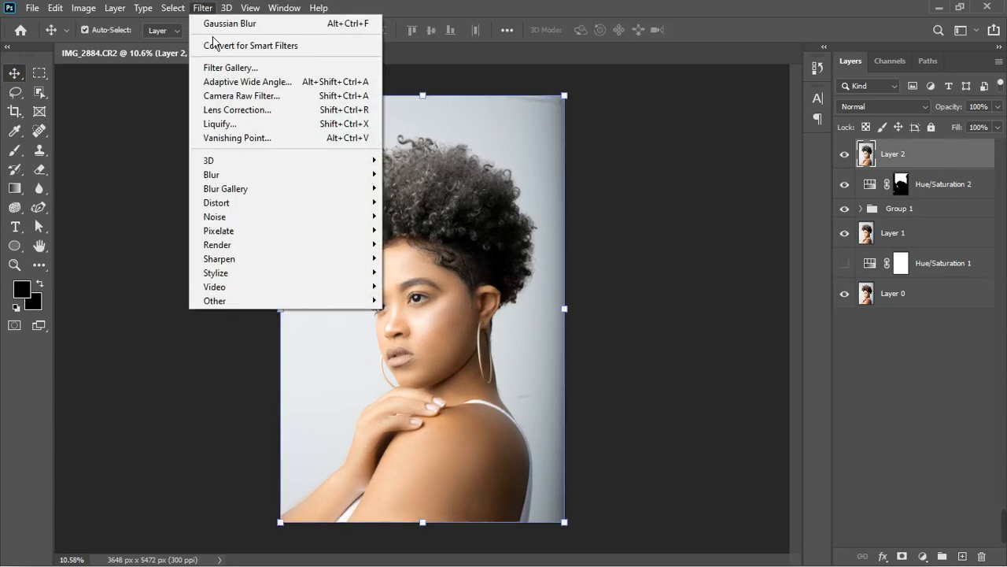
{"action": "left_click", "coordinate": [253, 99]}
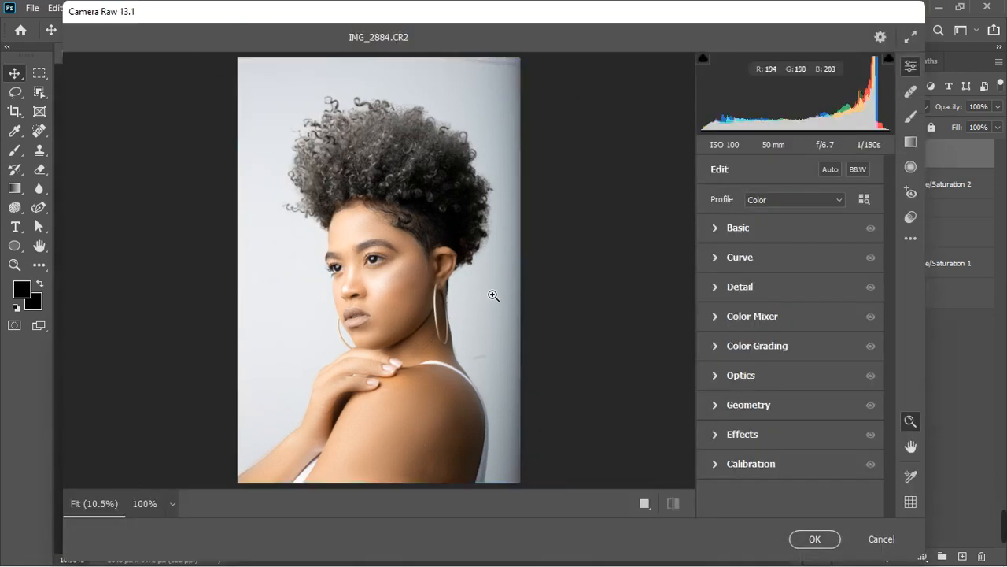
{"action": "left_click", "coordinate": [387, 287]}
Step: Set the Basic tones to Blacks +6, Highlights +9 and Whites -26
{"action": "left_click", "coordinate": [716, 229]}
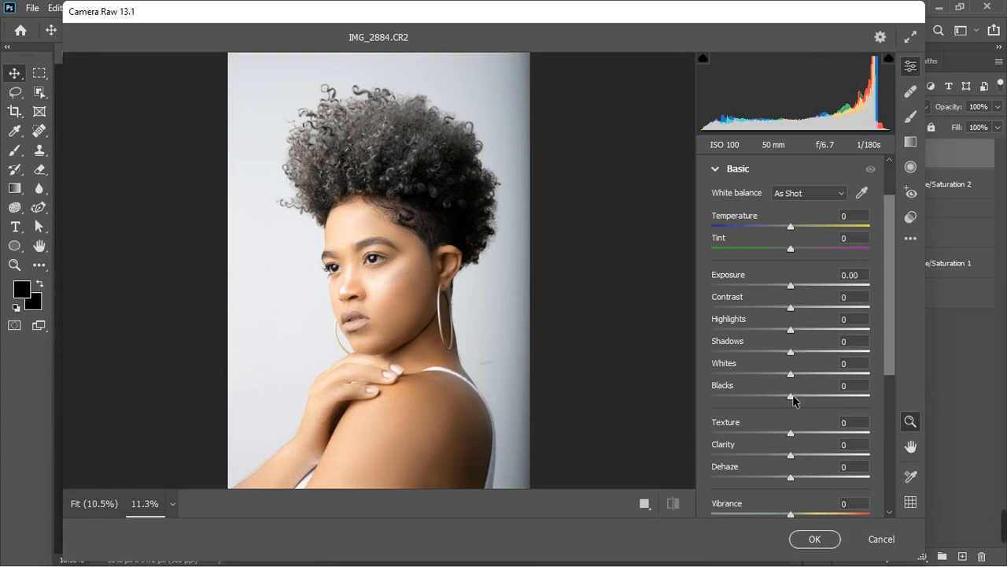
{"action": "left_click_drag", "start_coordinate": [793, 396], "coordinate": [797, 397]}
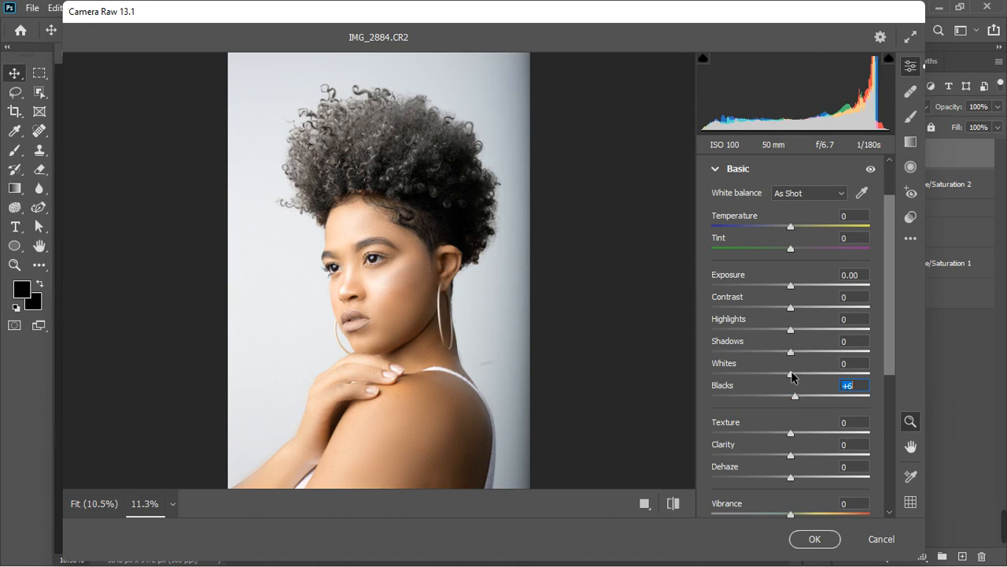
{"action": "left_click_drag", "start_coordinate": [791, 374], "coordinate": [778, 375]}
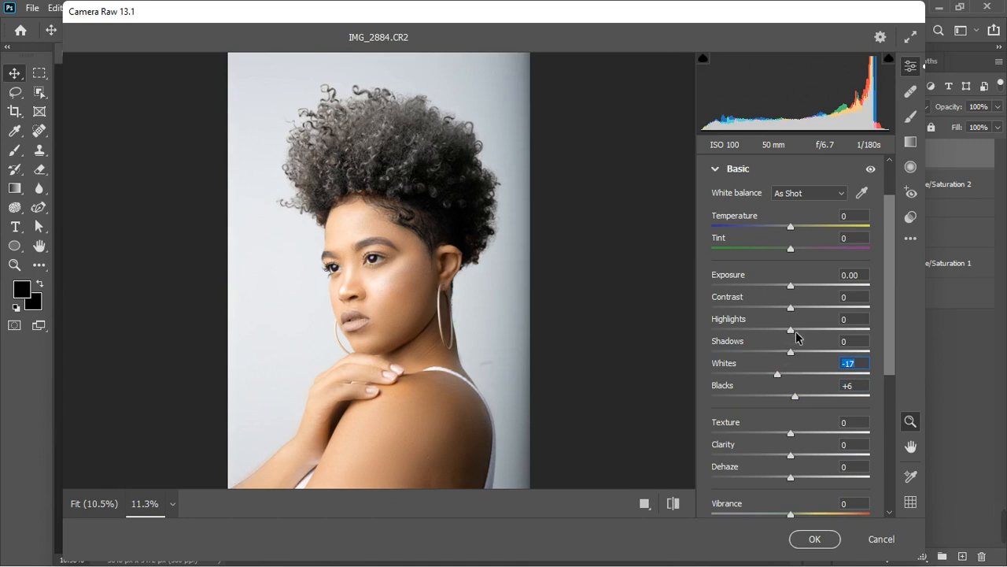
{"action": "left_click_drag", "start_coordinate": [795, 331], "coordinate": [801, 335]}
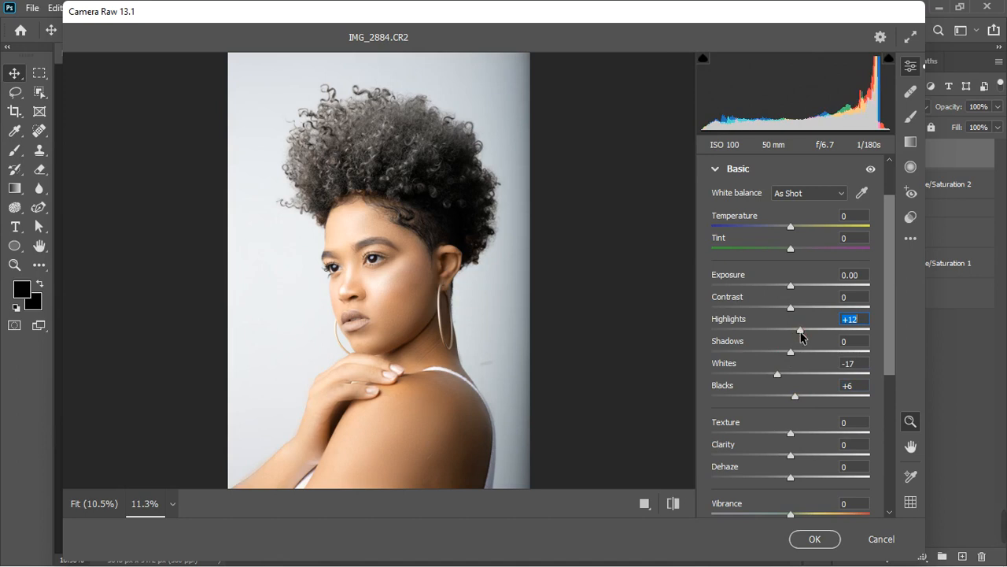
{"action": "left_click_drag", "start_coordinate": [801, 336], "coordinate": [797, 333]}
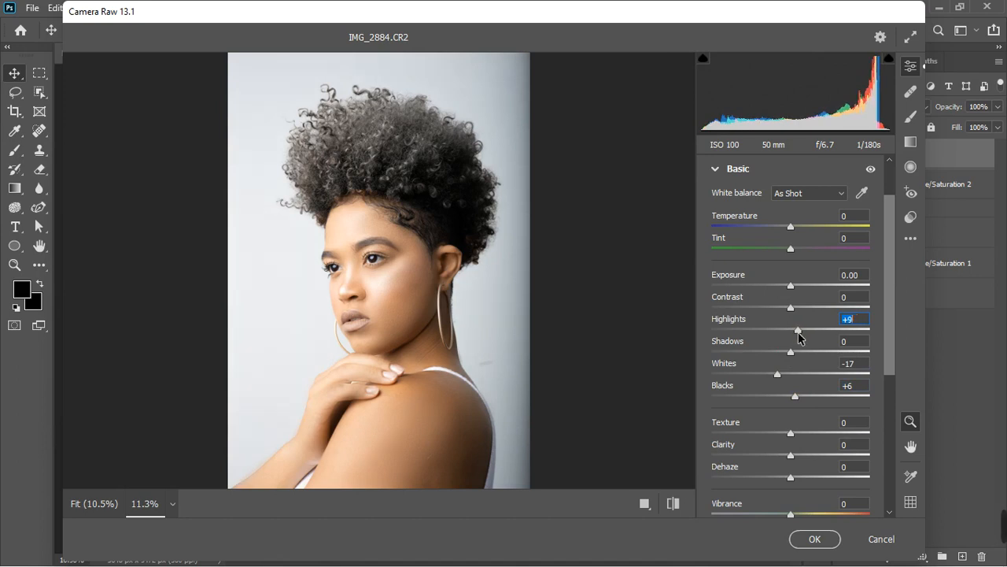
{"action": "left_click_drag", "start_coordinate": [775, 374], "coordinate": [769, 381]}
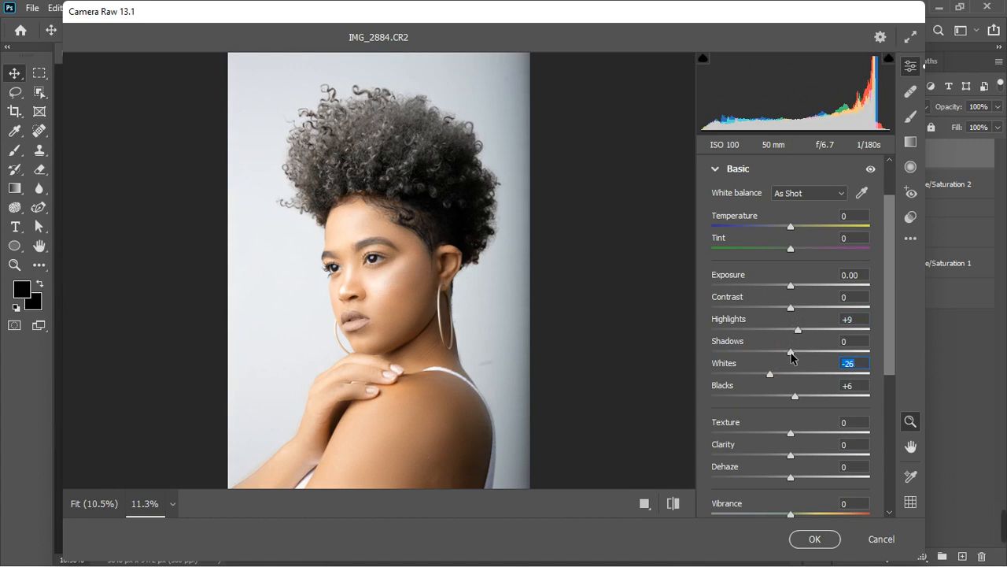
Step: Adjust the Basic settings further to Shadows -11, Blacks +11 and Texture +5
{"action": "left_click_drag", "start_coordinate": [790, 356], "coordinate": [781, 361]}
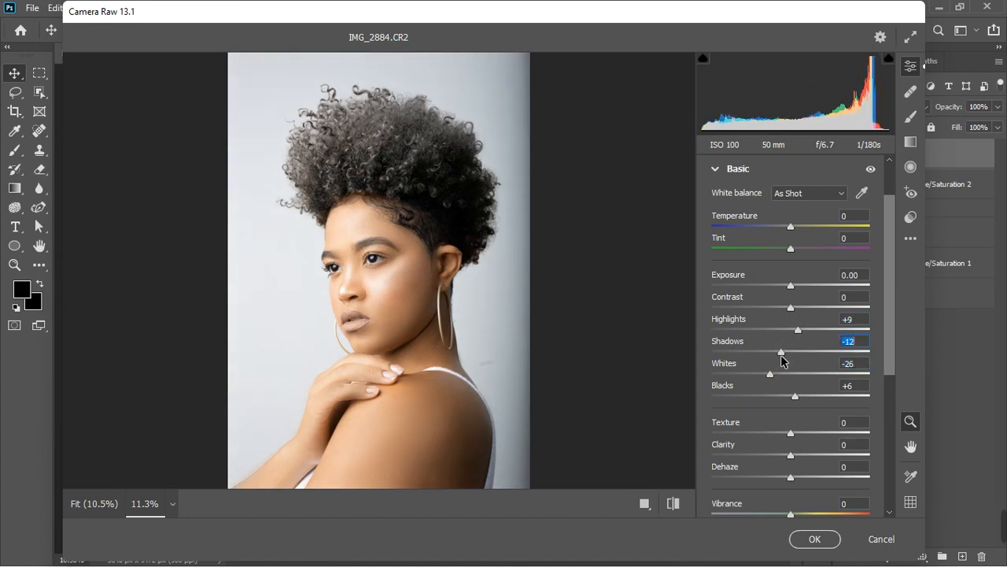
{"action": "left_click_drag", "start_coordinate": [781, 361], "coordinate": [783, 360]}
{"action": "left_click_drag", "start_coordinate": [795, 397], "coordinate": [803, 403]}
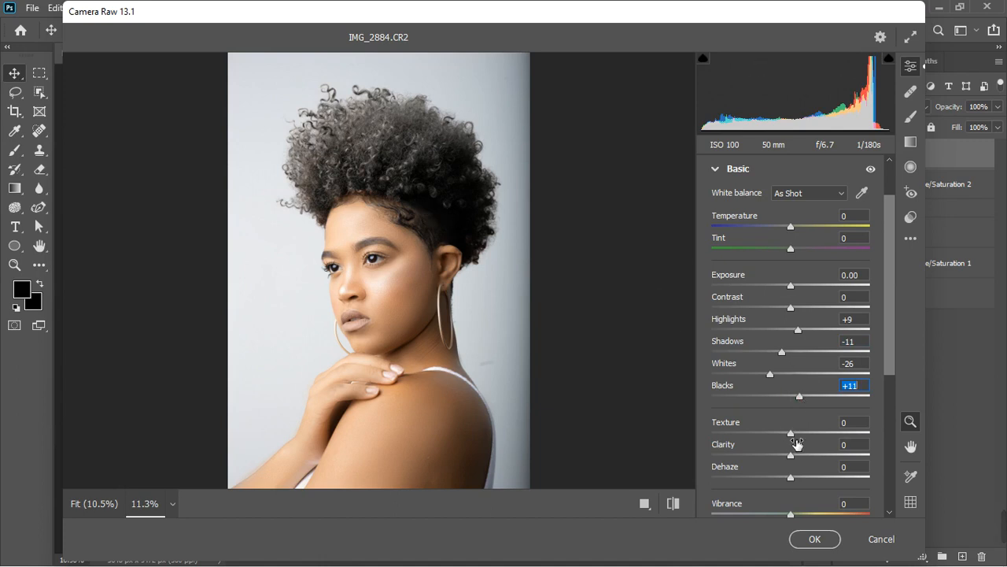
{"action": "left_click_drag", "start_coordinate": [791, 434], "coordinate": [795, 439]}
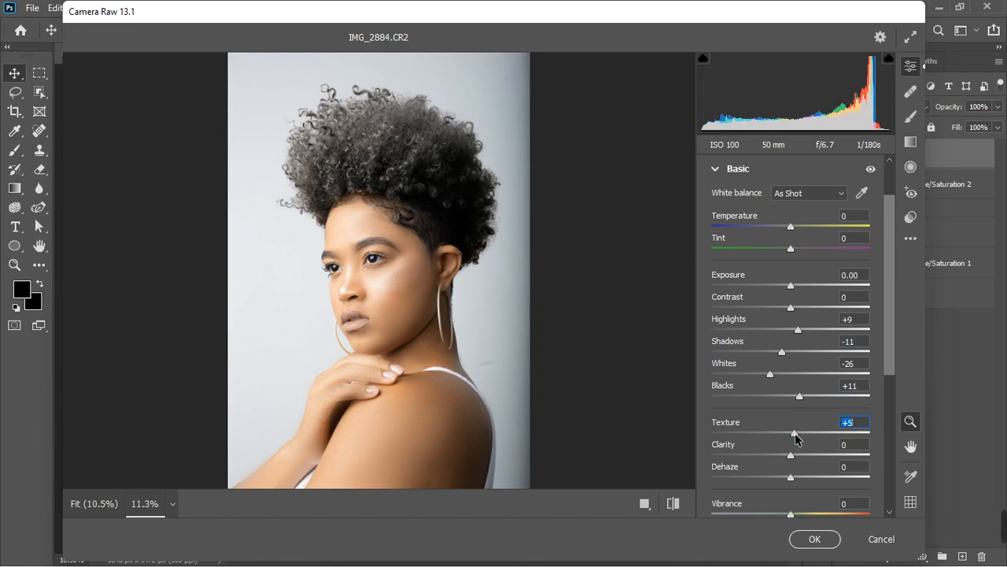
{"action": "left_click", "coordinate": [717, 171]}
Step: Shape the point curve with points at input 200, output 202 and input 76, output 72, and compare the image with the curve off and on
{"action": "left_click", "coordinate": [715, 259]}
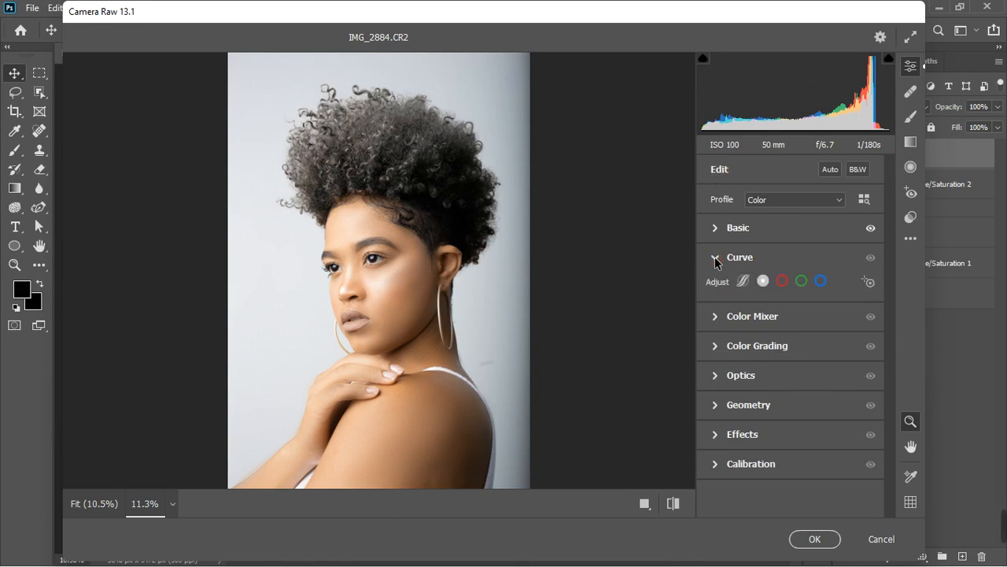
{"action": "left_click_drag", "start_coordinate": [852, 298], "coordinate": [837, 285]}
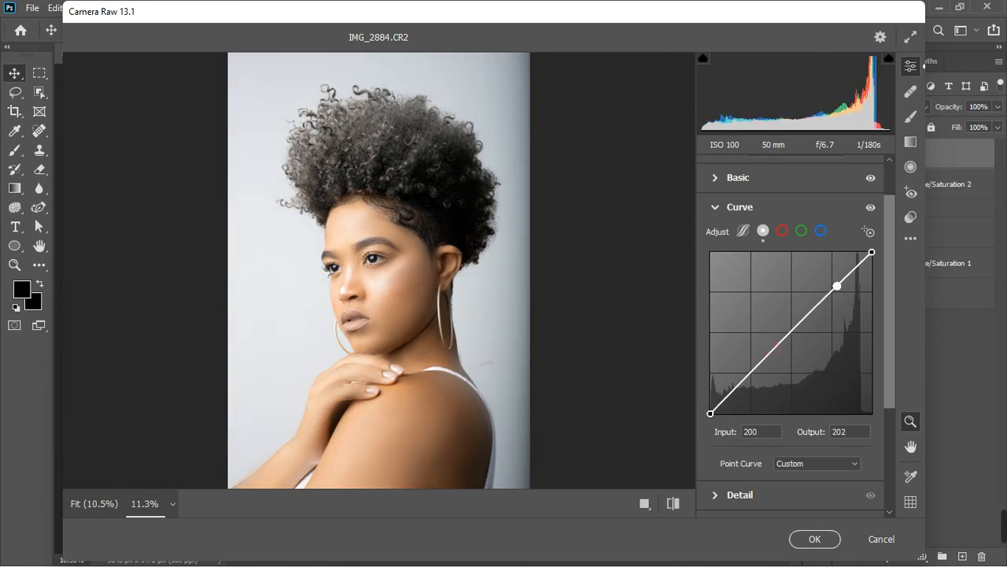
{"action": "left_click_drag", "start_coordinate": [758, 365], "coordinate": [758, 367]}
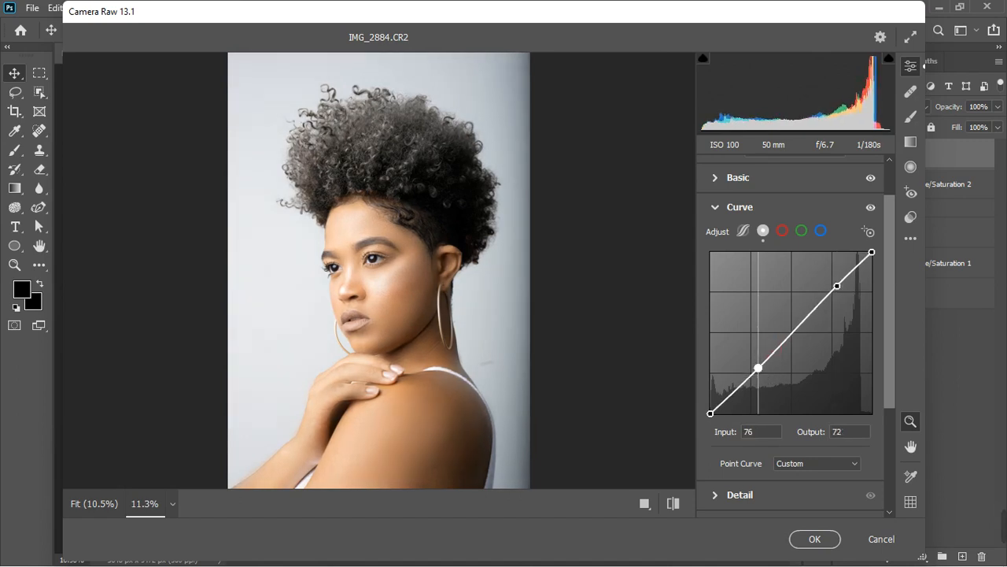
{"action": "scroll", "coordinate": [718, 210], "scroll_direction": "up", "scroll_amount": 1}
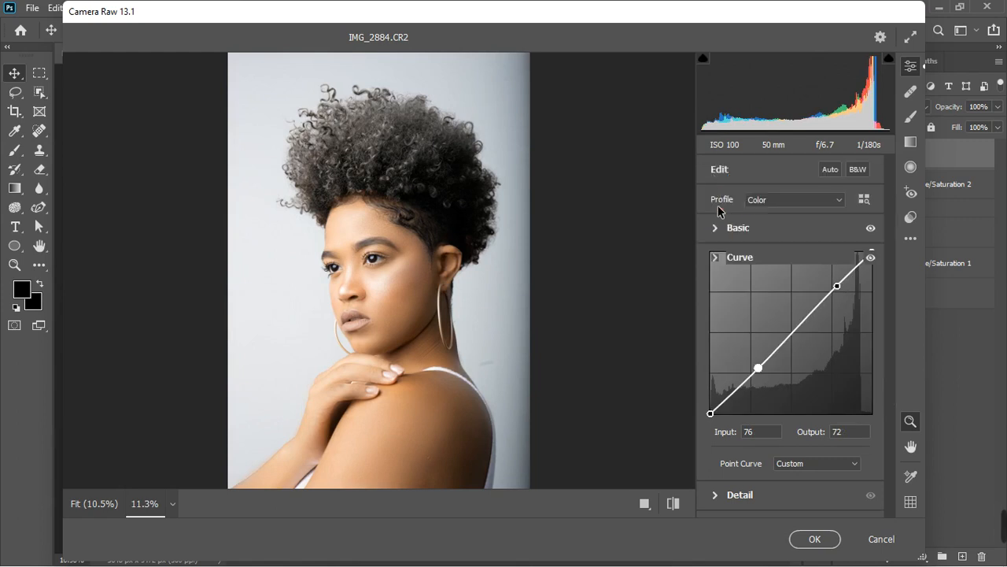
{"action": "left_click", "coordinate": [717, 257]}
{"action": "left_click", "coordinate": [871, 259]}
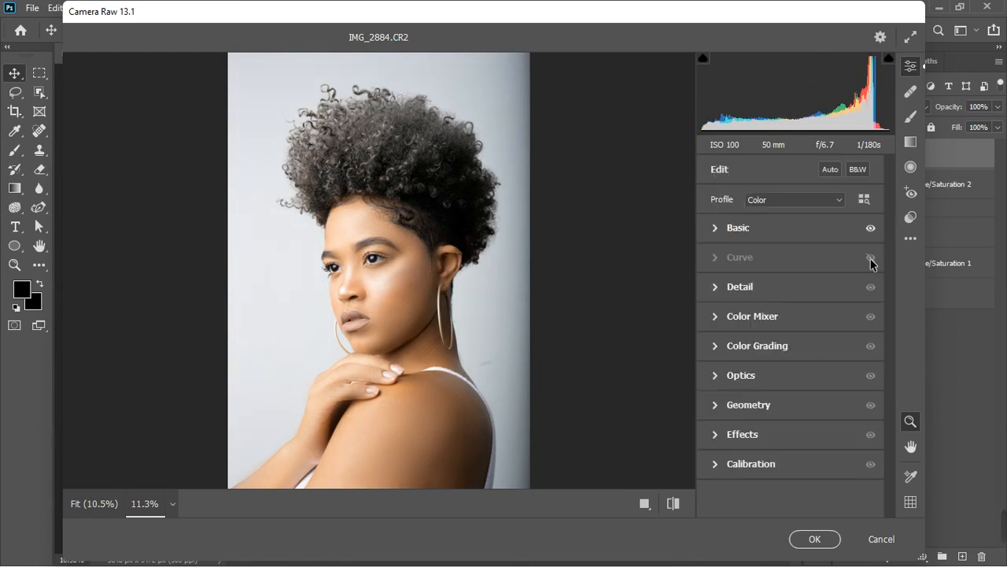
{"action": "left_click", "coordinate": [872, 259]}
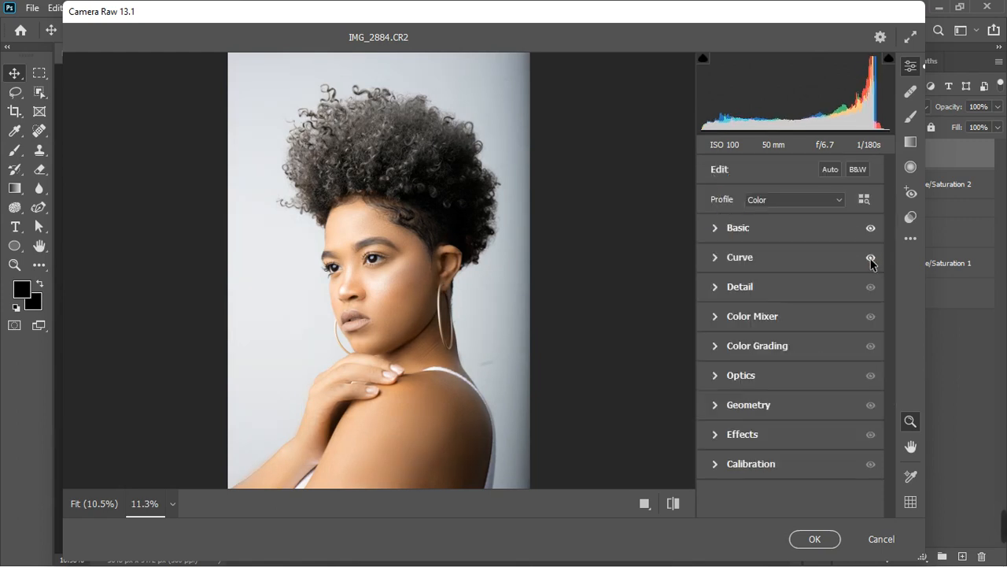
Step: Raise the Color Mixer saturation of Oranges to +29 and Yellows to +4
{"action": "left_click", "coordinate": [715, 316]}
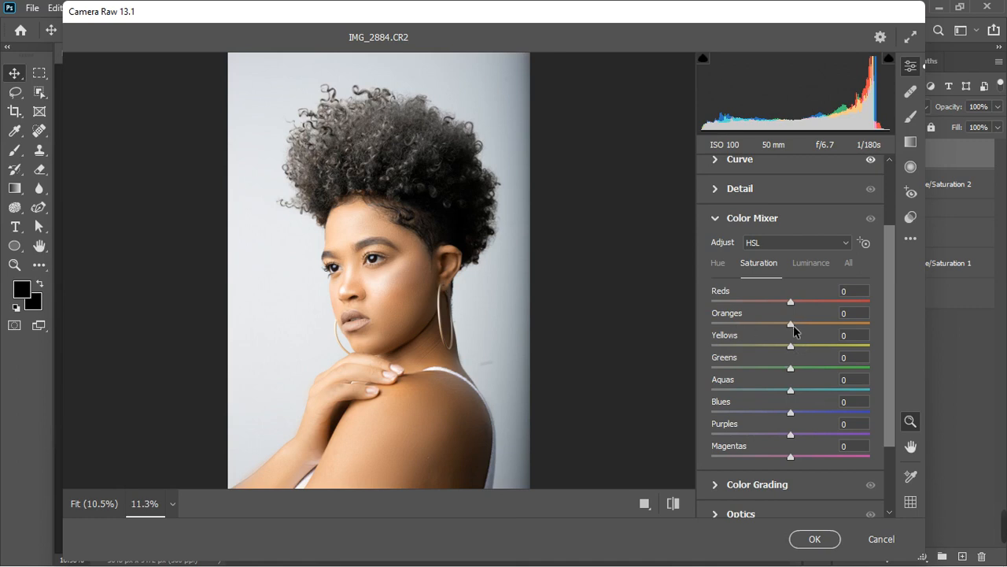
{"action": "left_click_drag", "start_coordinate": [793, 325], "coordinate": [812, 319]}
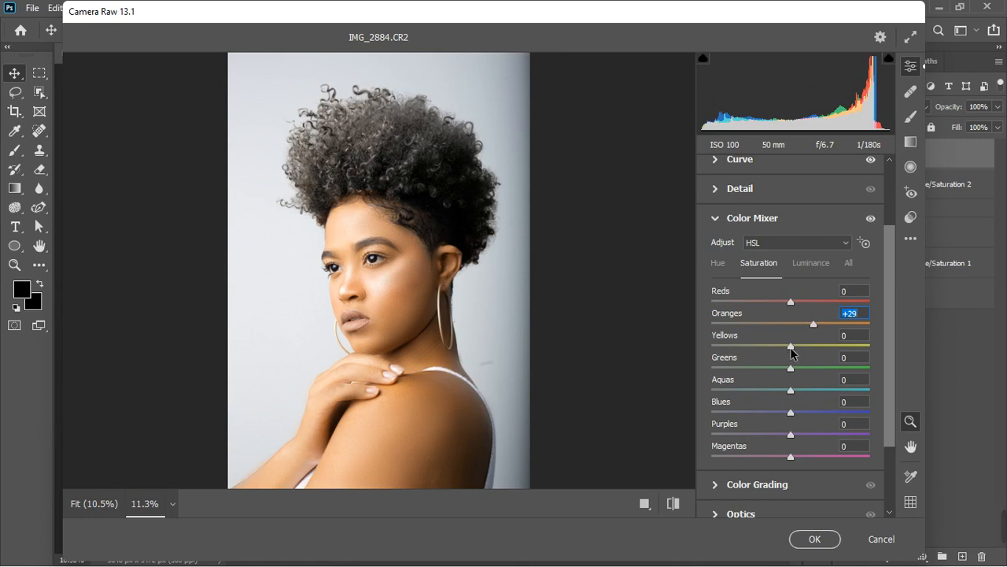
{"action": "left_click_drag", "start_coordinate": [792, 352], "coordinate": [796, 353]}
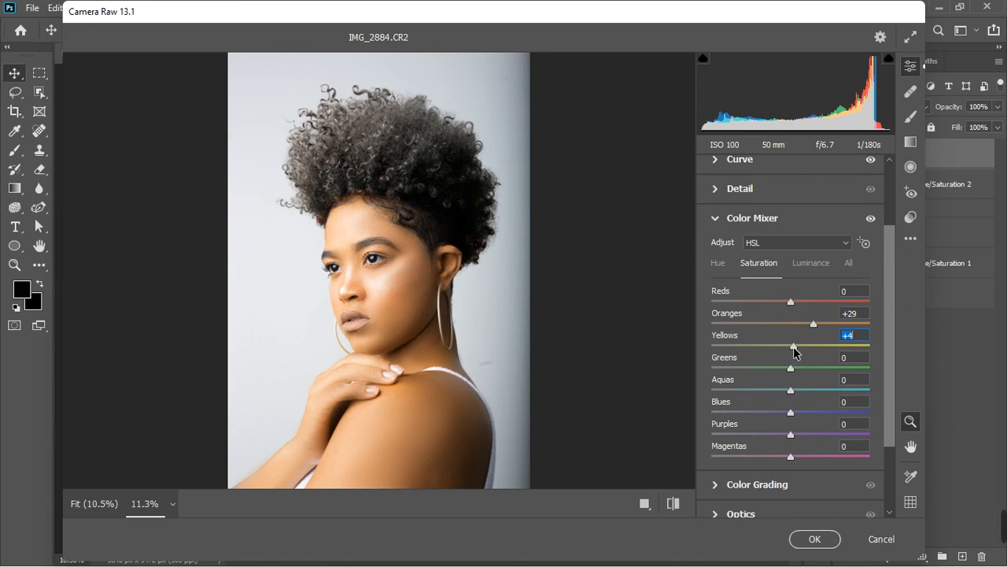
Step: Set the Color Mixer hues to Blues -14, Purples -12 and Magentas -6, and the Reds luminance to -13
{"action": "left_click", "coordinate": [719, 265]}
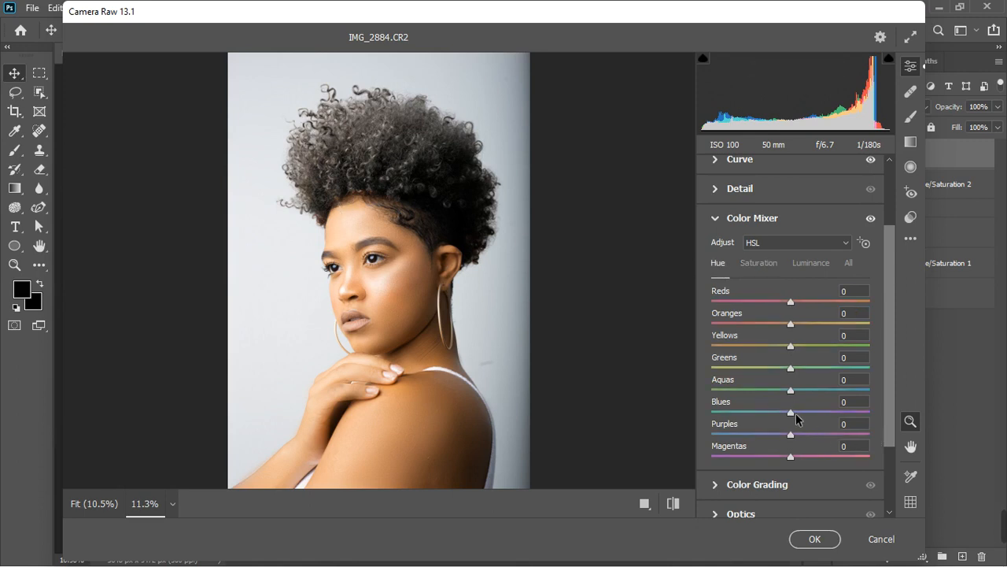
{"action": "left_click_drag", "start_coordinate": [790, 413], "coordinate": [786, 458]}
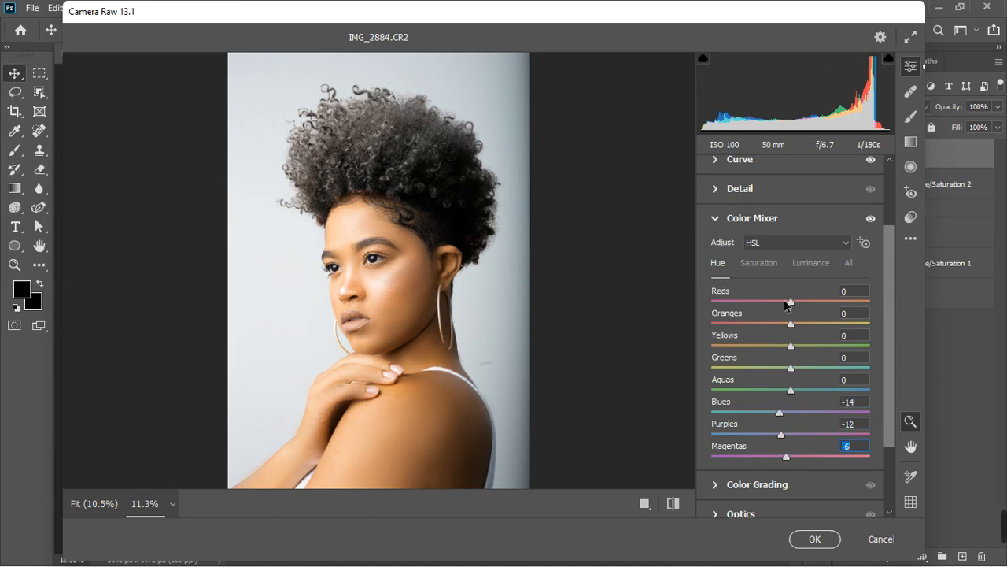
{"action": "left_click", "coordinate": [772, 264]}
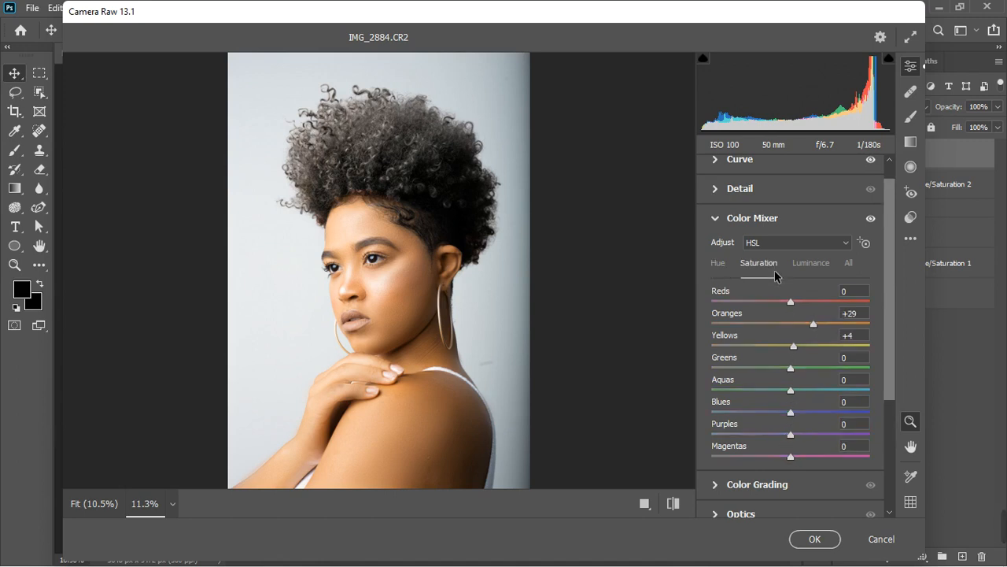
{"action": "left_click", "coordinate": [805, 266]}
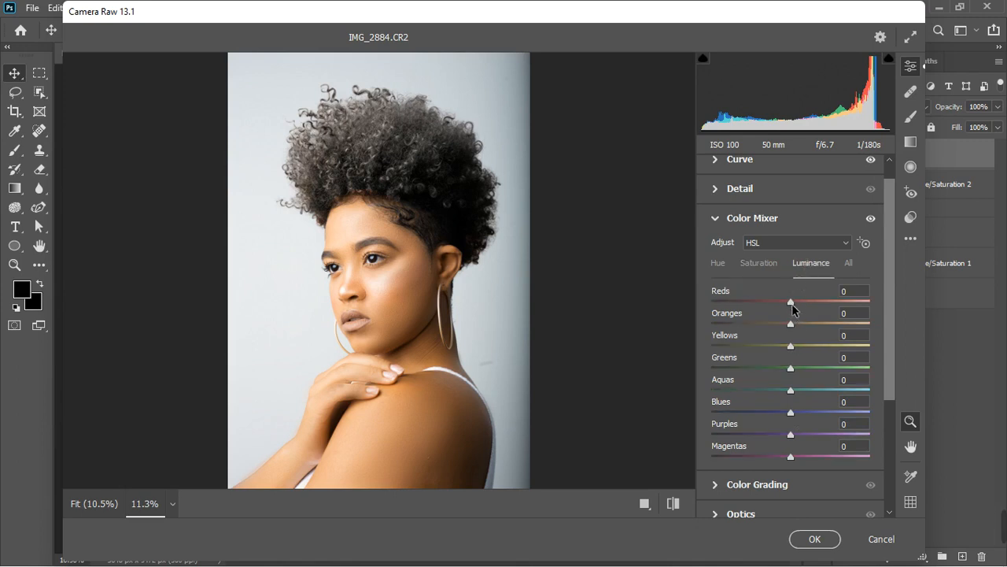
{"action": "left_click_drag", "start_coordinate": [792, 301], "coordinate": [781, 301]}
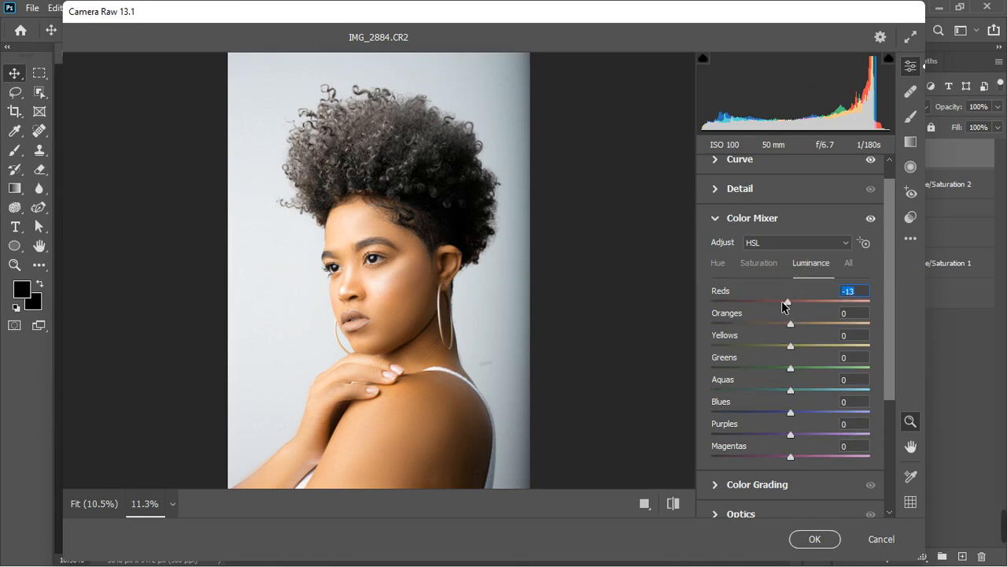
Step: Try lowering the Reds saturation in the Color Mixer, and reset it to 0
{"action": "left_click", "coordinate": [758, 268]}
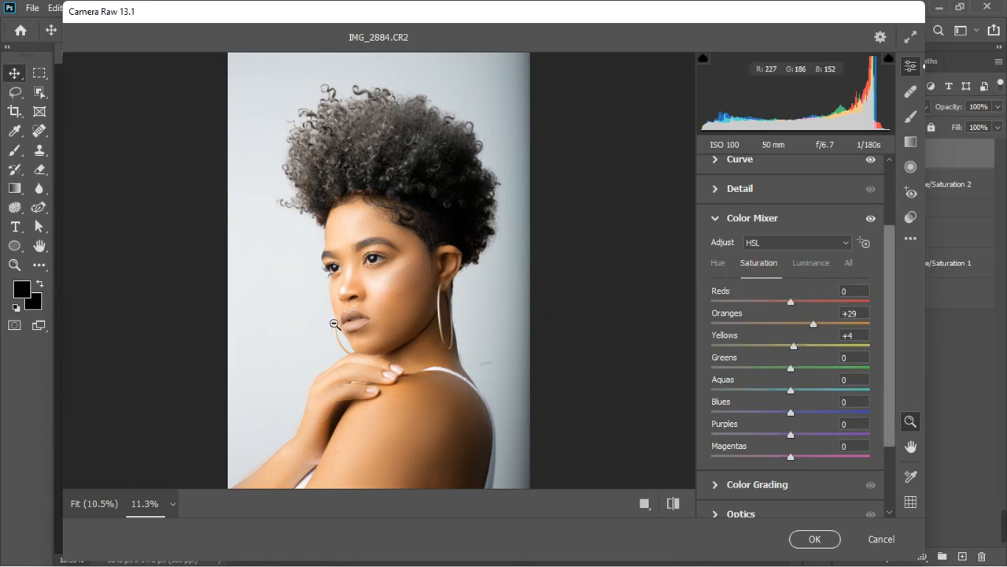
{"action": "left_click", "coordinate": [791, 302]}
{"action": "left_click_drag", "start_coordinate": [793, 303], "coordinate": [765, 311]}
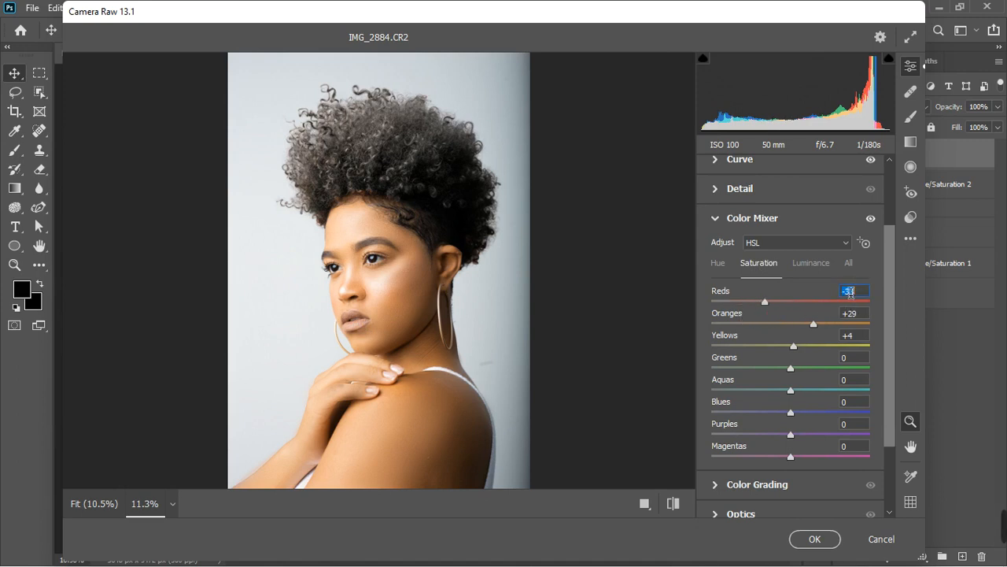
{"action": "double_click", "coordinate": [766, 303]}
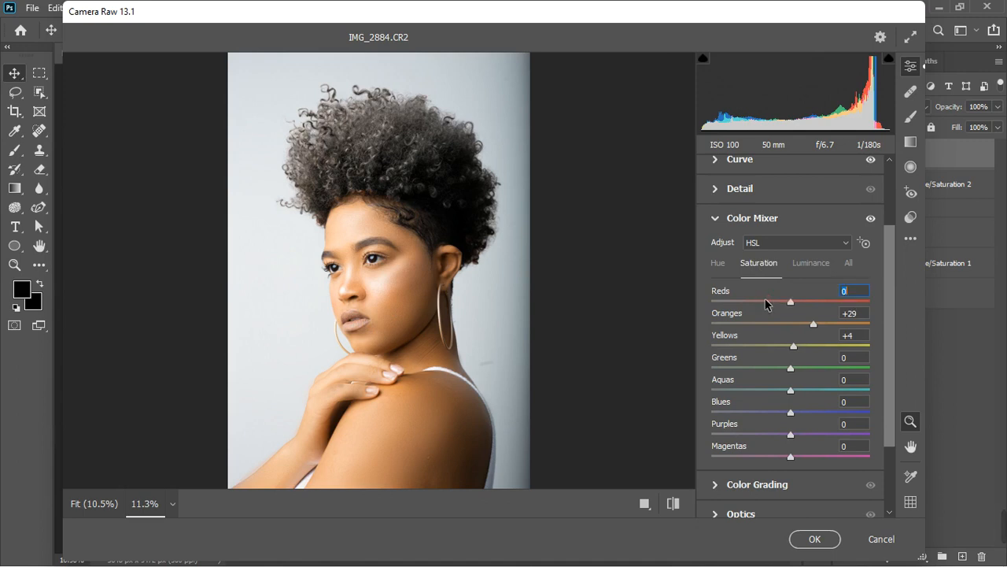
Step: Set the Calibration hues to Red Primary +13 and Blue Primary -12
{"action": "left_click", "coordinate": [716, 218]}
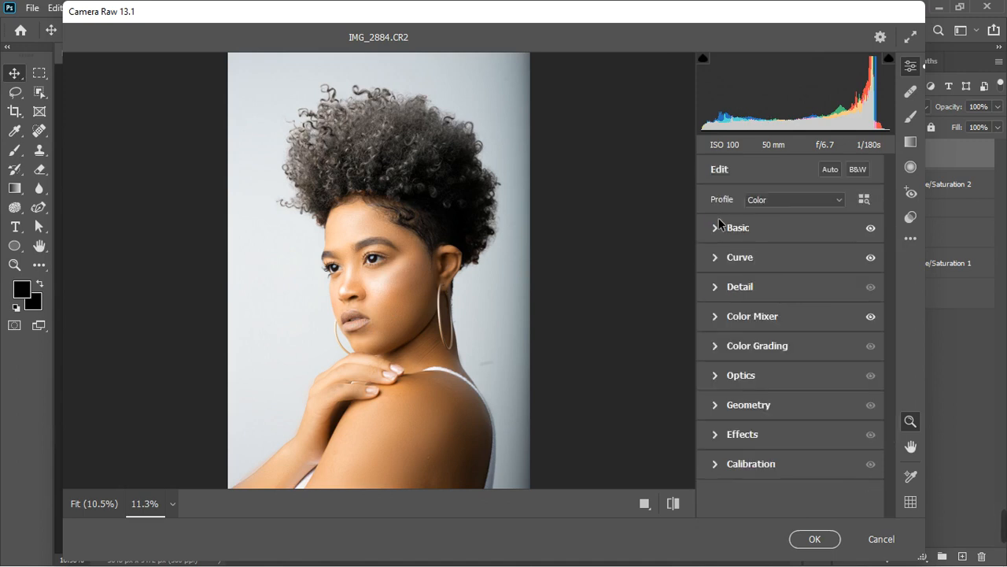
{"action": "left_click", "coordinate": [713, 464]}
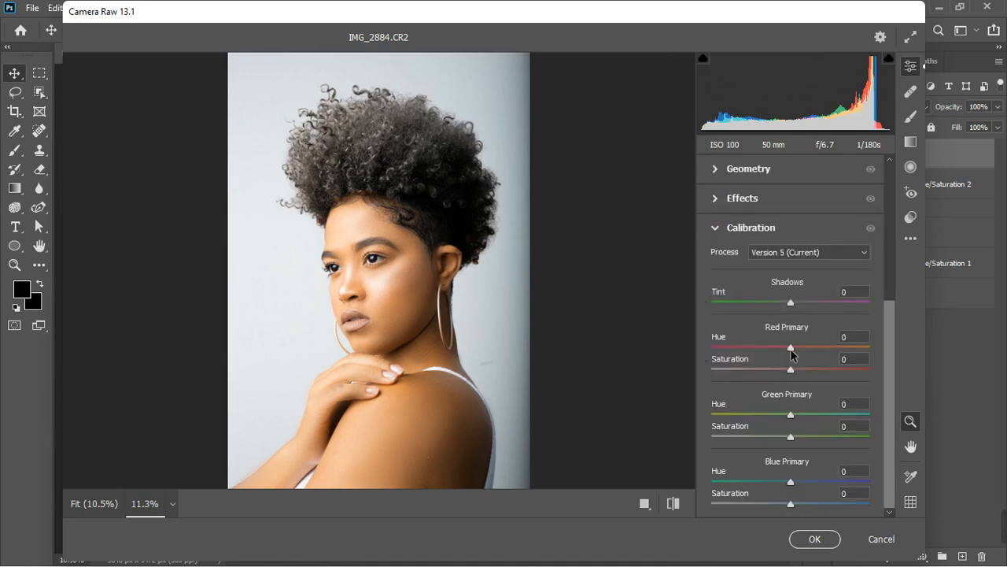
{"action": "left_click_drag", "start_coordinate": [791, 349], "coordinate": [802, 352]}
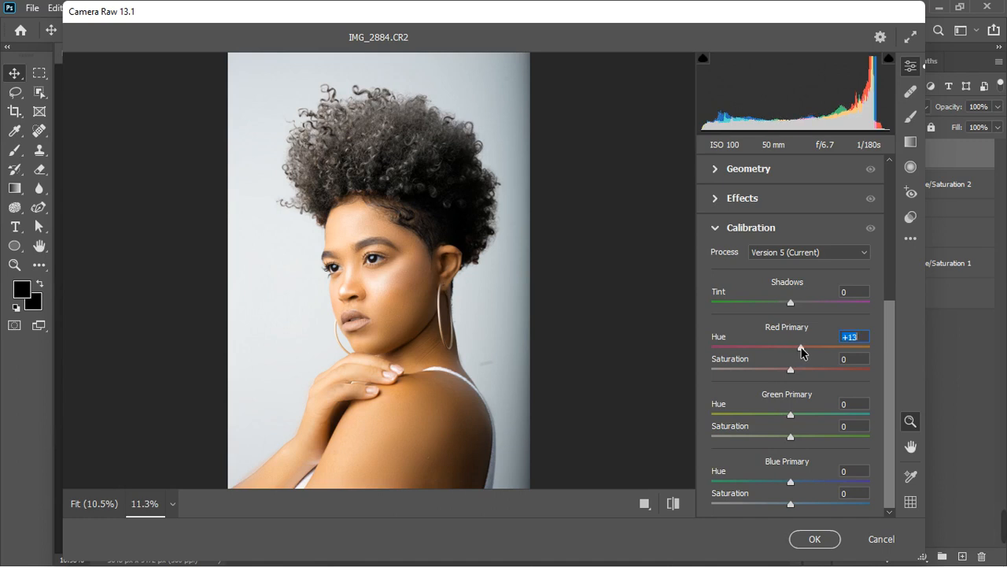
{"action": "left_click_drag", "start_coordinate": [790, 481], "coordinate": [782, 488]}
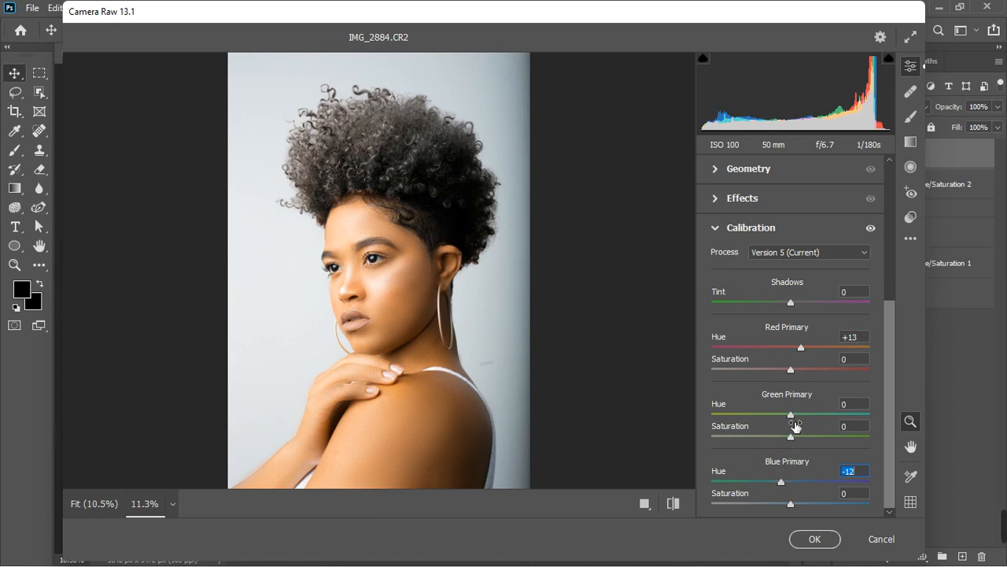
Step: Try the Green Primary hue at -12 and -6, and compare the image with the calibration off and on
{"action": "left_click_drag", "start_coordinate": [790, 416], "coordinate": [783, 419]}
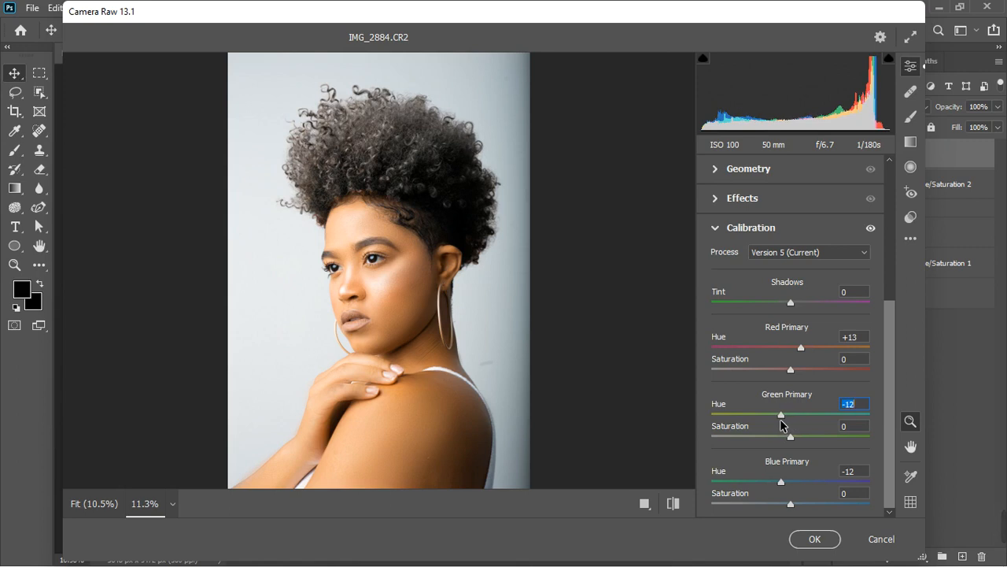
{"action": "left_click_drag", "start_coordinate": [780, 418], "coordinate": [795, 417]}
{"action": "left_click_drag", "start_coordinate": [795, 417], "coordinate": [786, 419]}
{"action": "left_click", "coordinate": [870, 228]}
{"action": "left_click", "coordinate": [870, 228]}
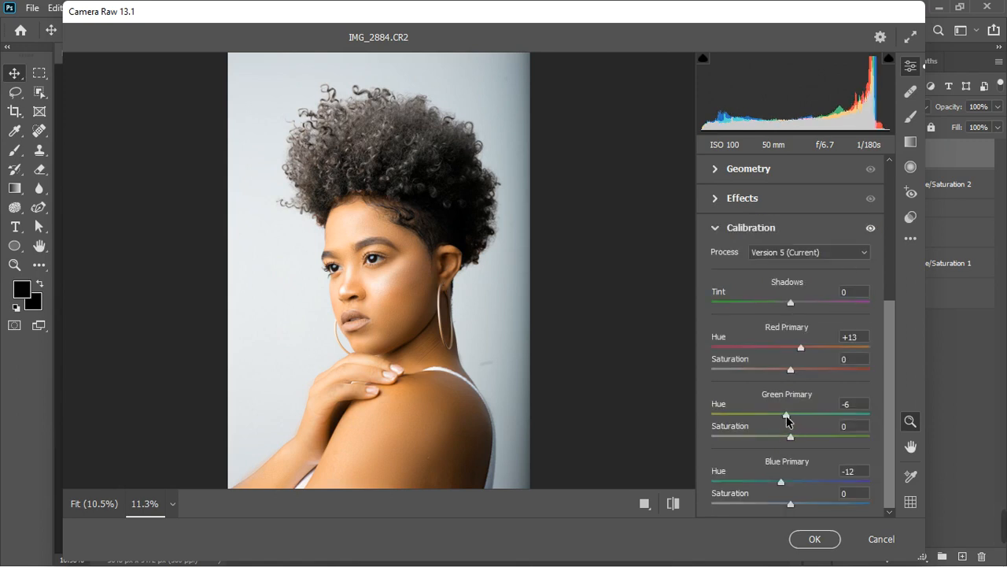
Step: Set the Green Primary hue to +13 and apply the Camera Raw adjustments to Layer 2
{"action": "left_click_drag", "start_coordinate": [787, 416], "coordinate": [801, 415]}
{"action": "left_click", "coordinate": [801, 415]}
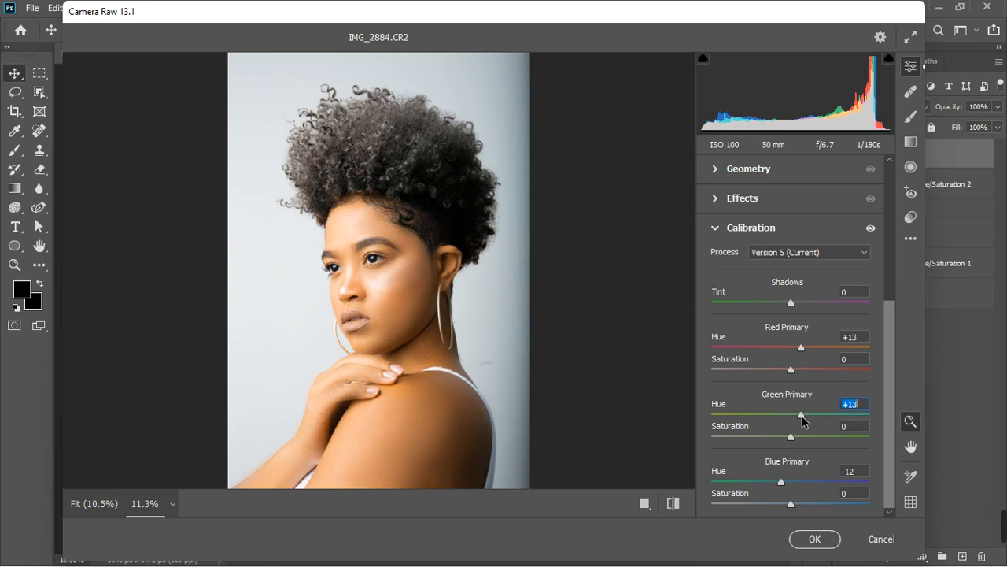
{"action": "left_click", "coordinate": [814, 540]}
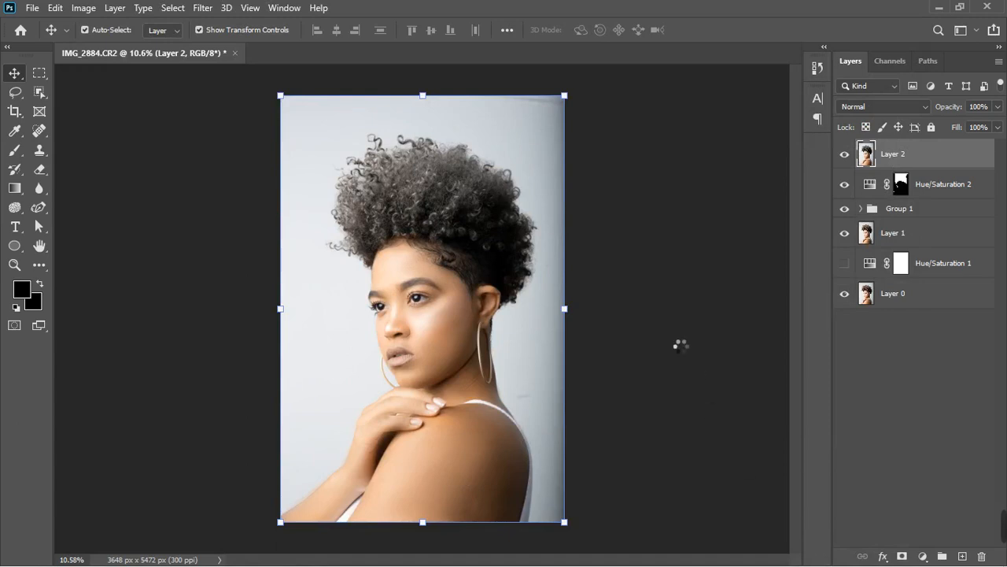
Step: Add a Vibrance adjustment layer above Layer 2 and set its Vibrance to +38
{"action": "scroll", "coordinate": [682, 346], "scroll_direction": "up", "scroll_amount": 1}
{"action": "left_click", "coordinate": [924, 555]}
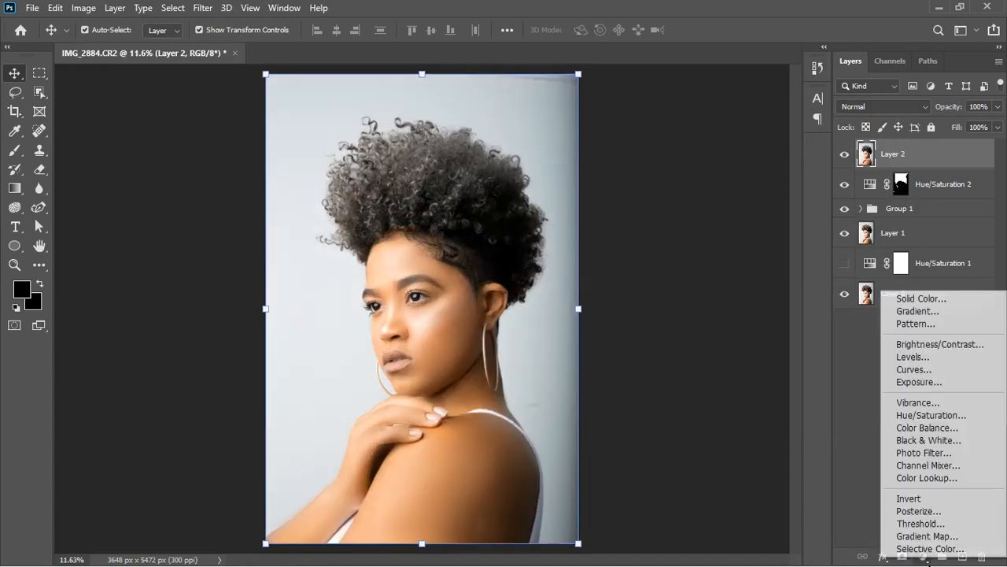
{"action": "left_click", "coordinate": [929, 403]}
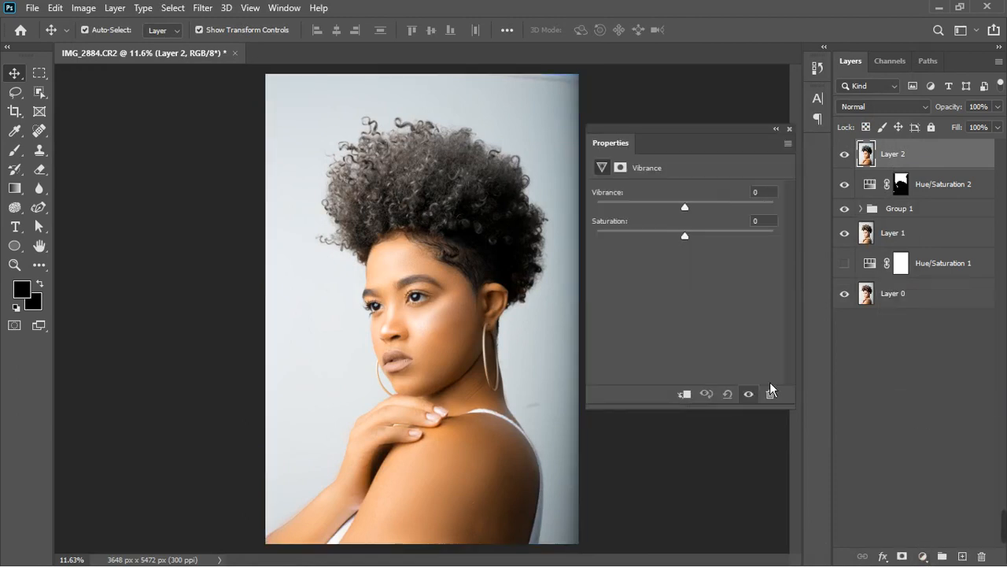
{"action": "left_click_drag", "start_coordinate": [692, 214], "coordinate": [726, 212]}
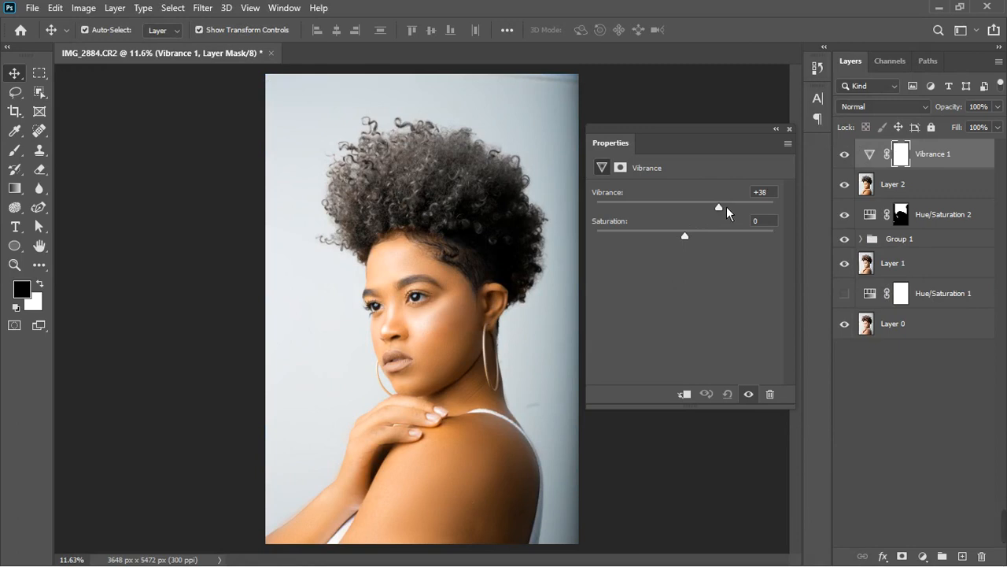
{"action": "left_click", "coordinate": [800, 139]}
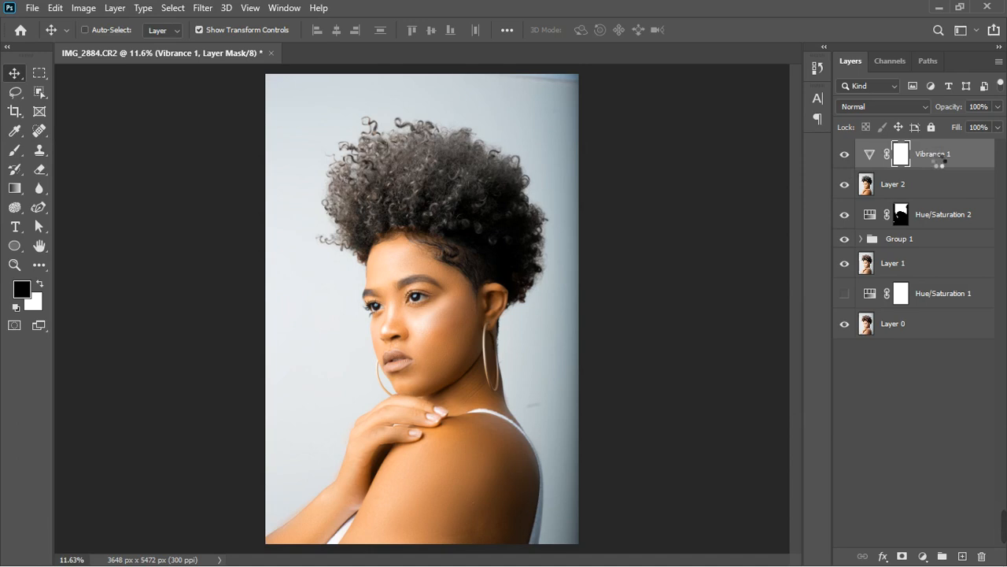
Step: Stamp all visible layers into a new top layer, and group the Vibrance 1, Layer 2 and Hue/Saturation 2 layers
{"action": "key", "text": "ctrl+shift+alt+e"}
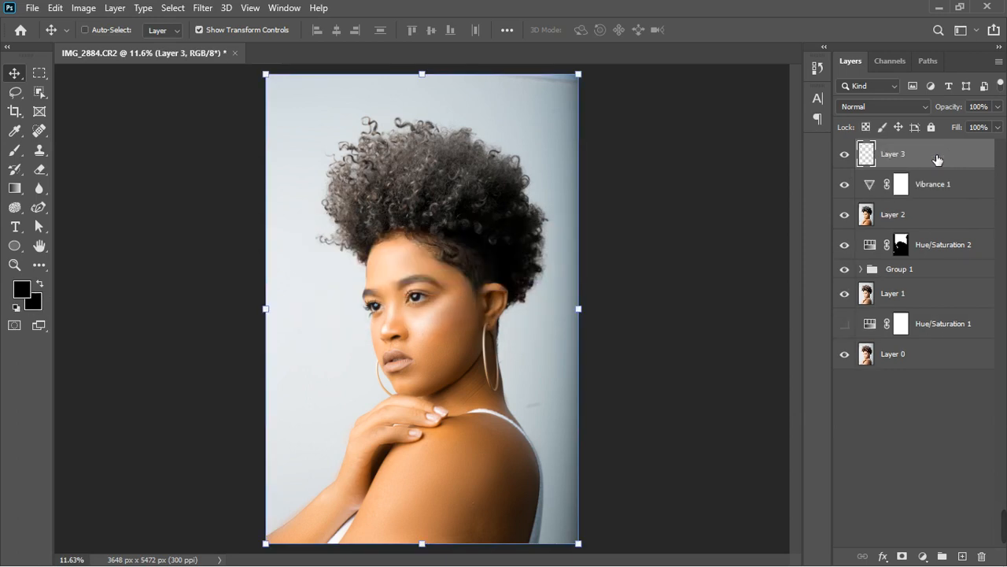
{"action": "left_click", "coordinate": [947, 187]}
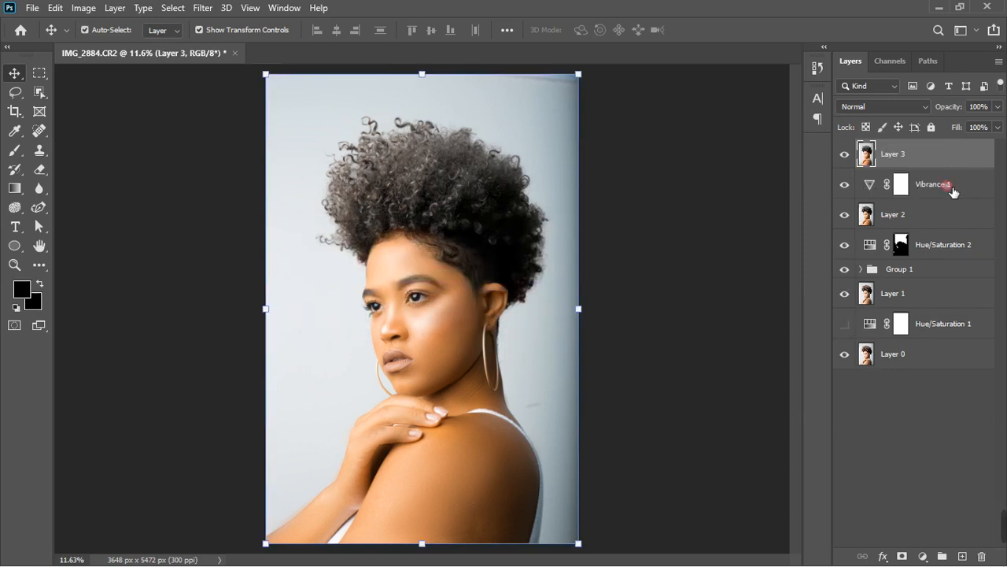
{"action": "left_click", "coordinate": [951, 246], "text": "shift"}
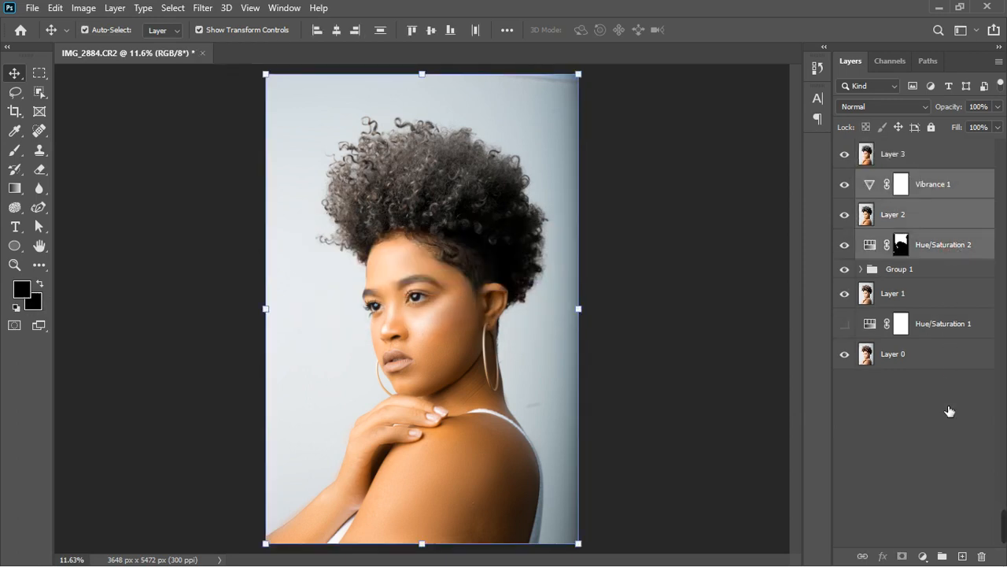
{"action": "key", "text": "ctrl+g"}
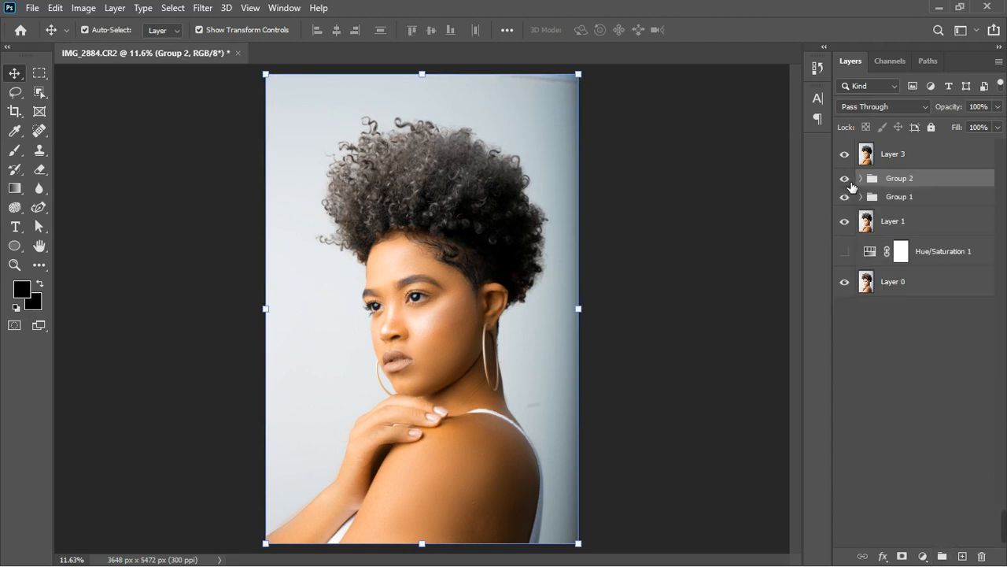
Step: Hide Group 2, Group 1 and Layer 1, and toggle Layer 3 off and on to compare with the original
{"action": "left_click", "coordinate": [845, 180]}
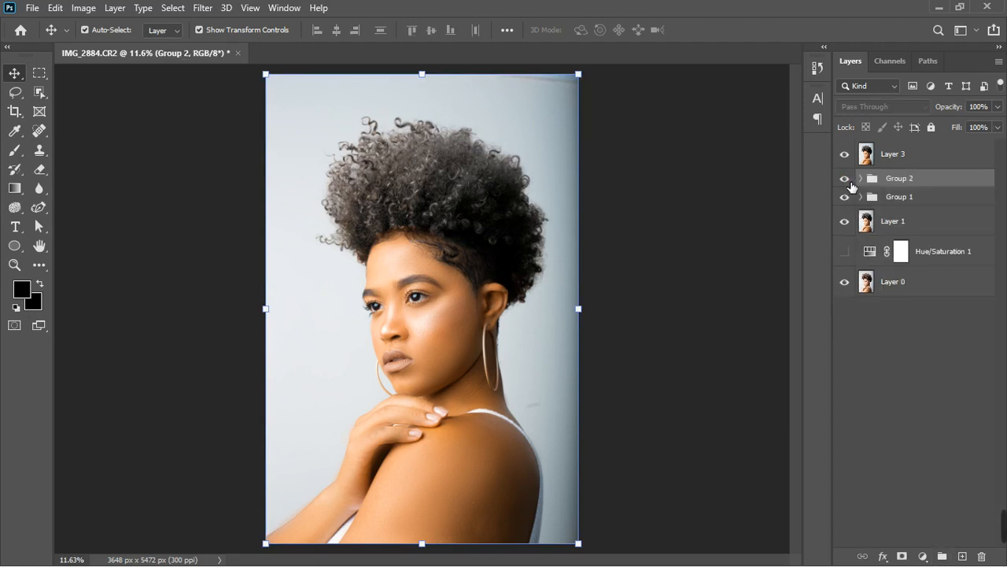
{"action": "left_click_drag", "start_coordinate": [846, 197], "coordinate": [848, 227]}
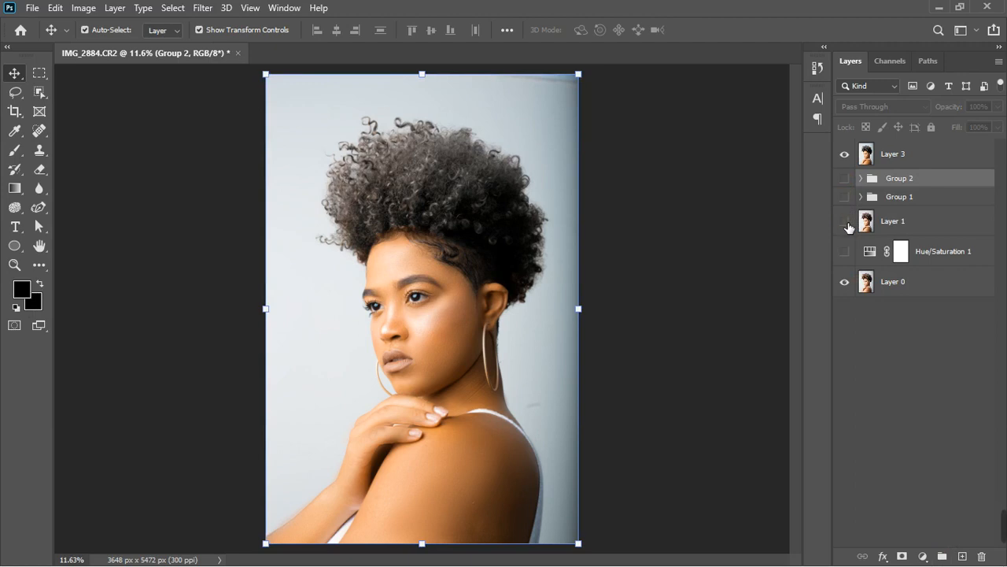
{"action": "left_click", "coordinate": [849, 157]}
{"action": "left_click", "coordinate": [848, 158]}
Step: Add a Hue/Saturation adjustment layer, raise its Master Saturation to about +47, and move it above Layer 3
{"action": "scroll", "coordinate": [400, 360], "scroll_direction": "up", "scroll_amount": 1}
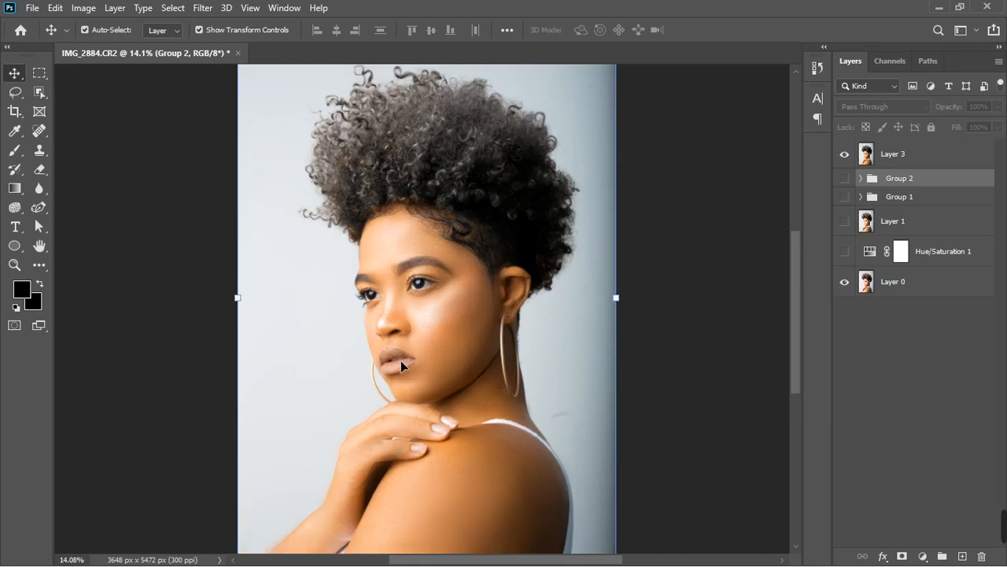
{"action": "left_click", "coordinate": [923, 556]}
{"action": "left_click", "coordinate": [936, 410]}
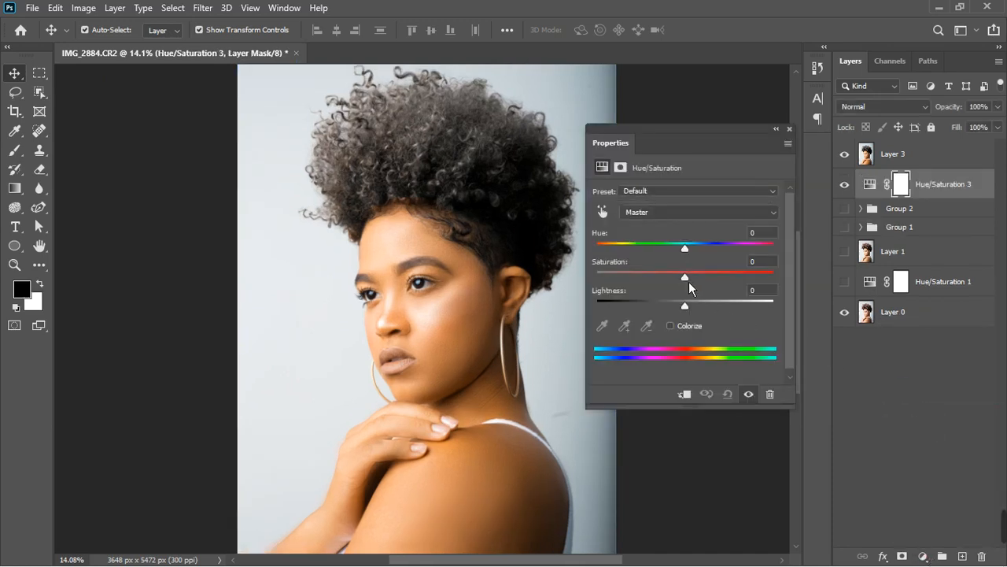
{"action": "left_click_drag", "start_coordinate": [695, 284], "coordinate": [722, 287]}
{"action": "left_click_drag", "start_coordinate": [951, 193], "coordinate": [949, 145]}
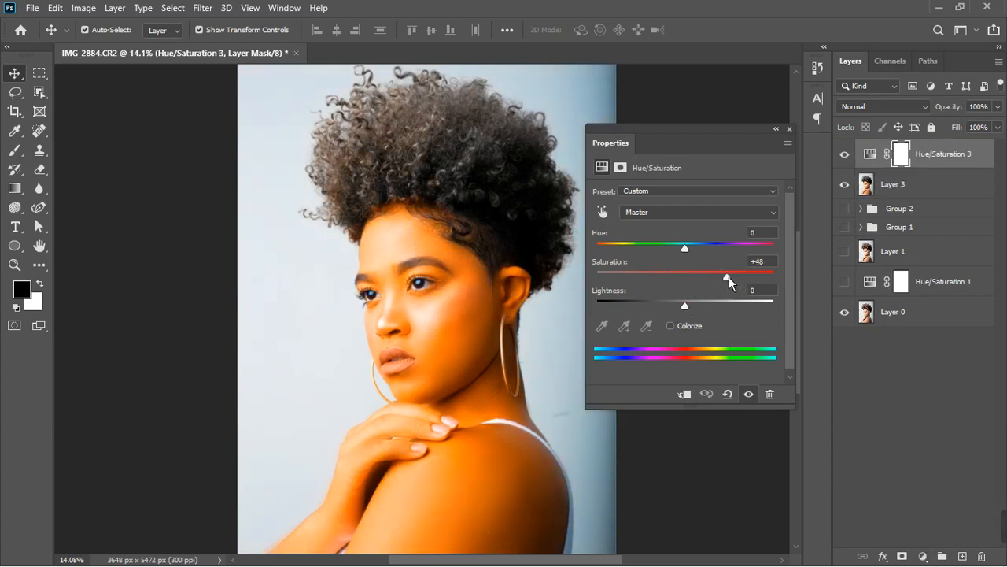
Step: Set the Reds Saturation to +30 in the new Hue/Saturation adjustment
{"action": "left_click", "coordinate": [702, 213]}
{"action": "left_click", "coordinate": [705, 226]}
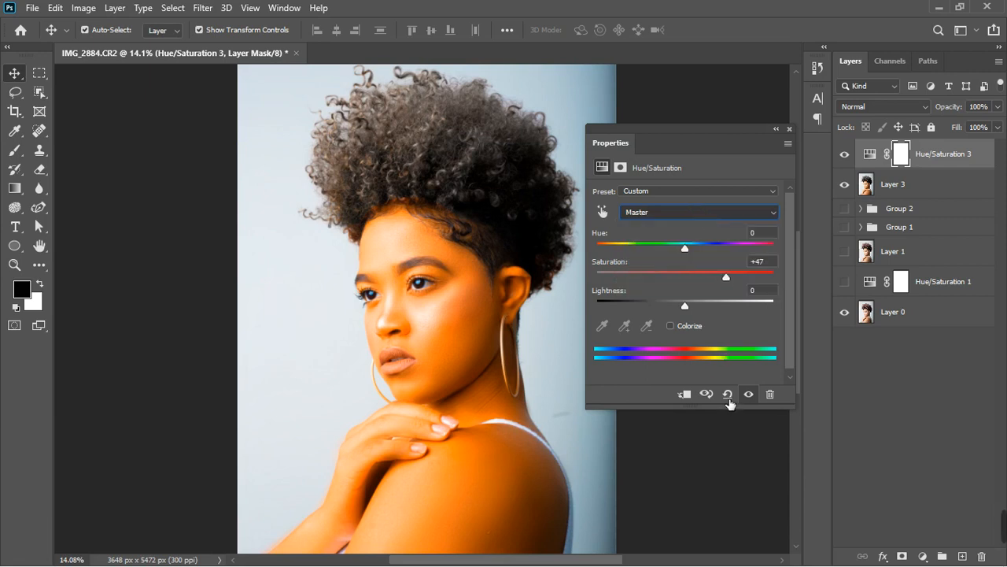
{"action": "left_click", "coordinate": [688, 221]}
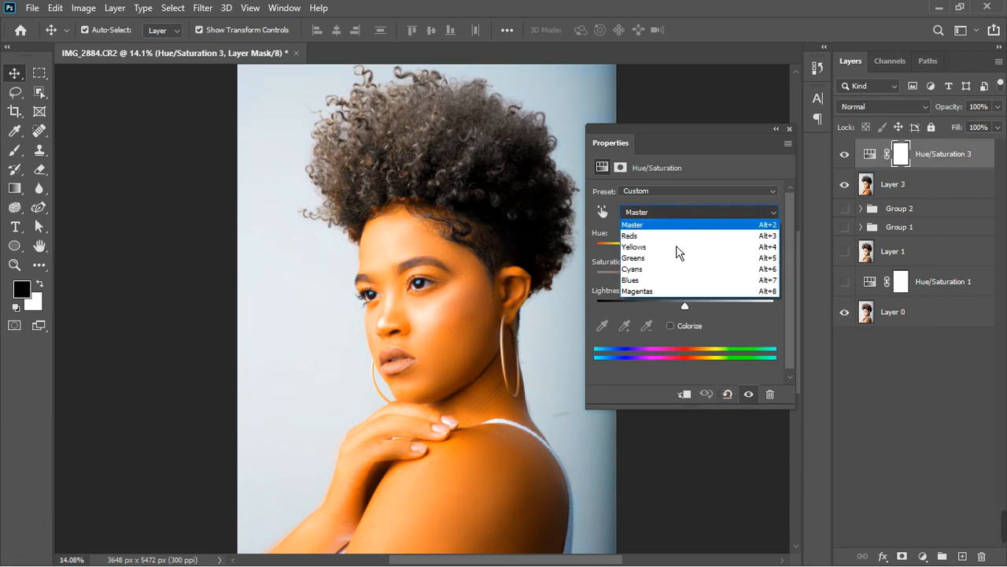
{"action": "left_click", "coordinate": [685, 221]}
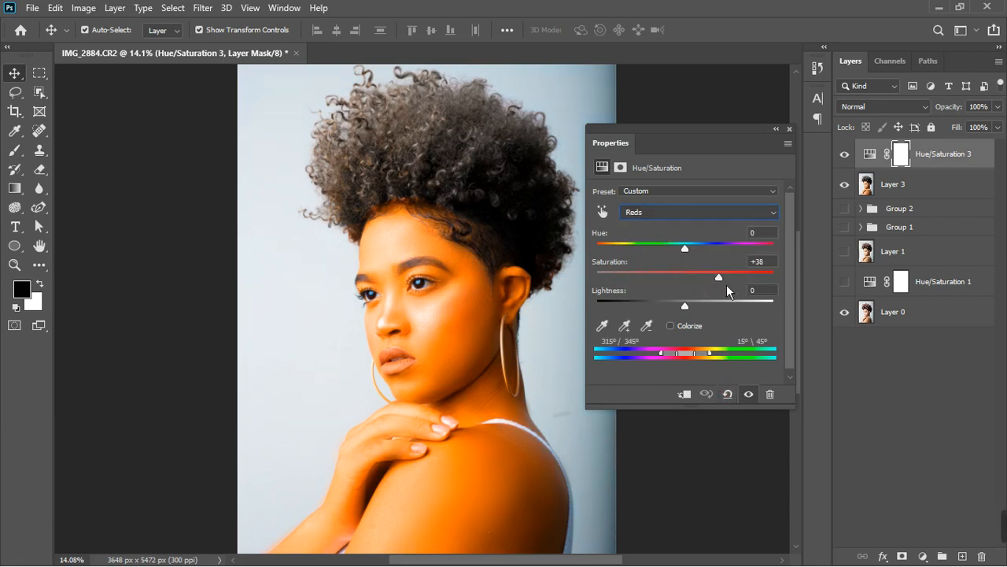
{"action": "left_click", "coordinate": [725, 176]}
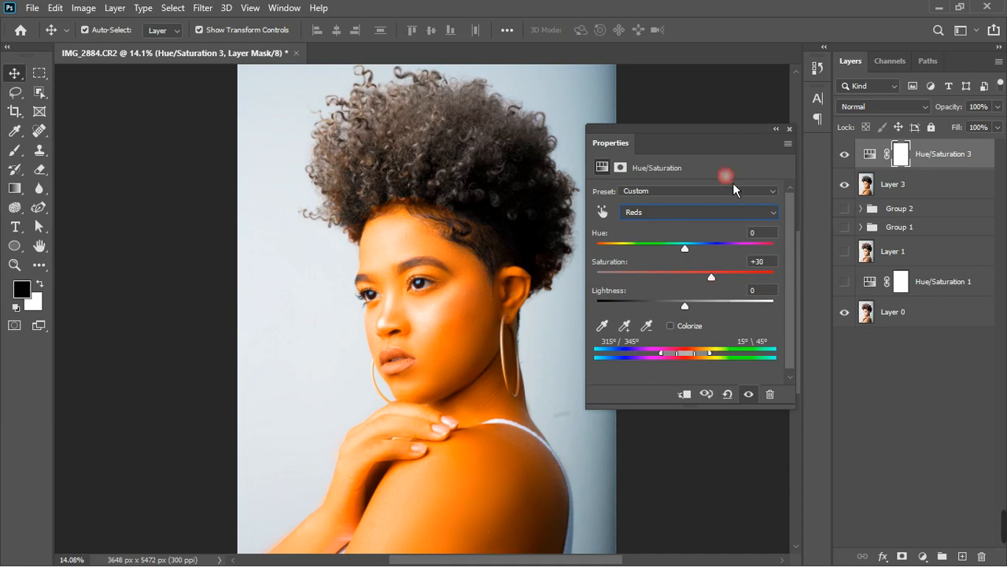
{"action": "left_click", "coordinate": [789, 129]}
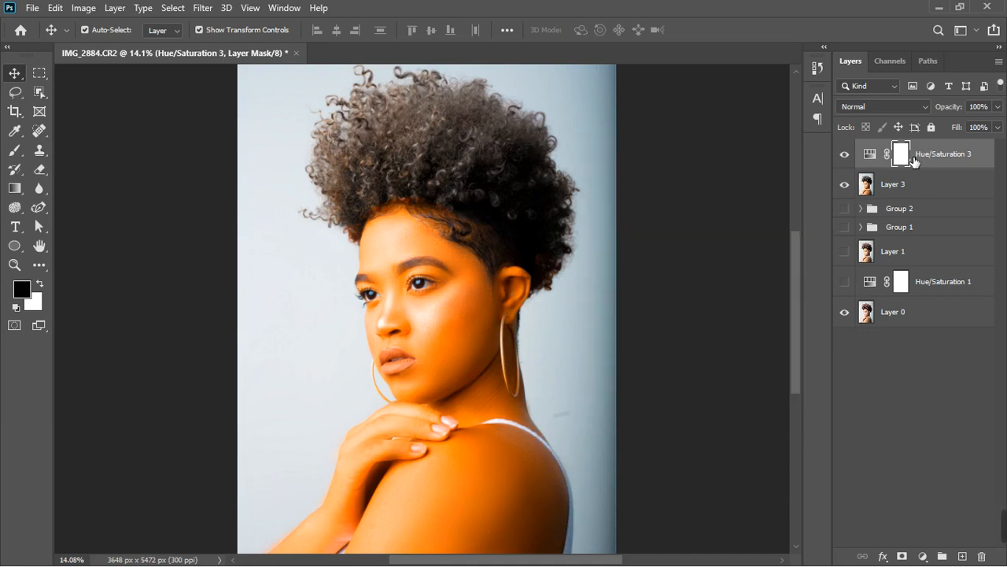
Step: Invert the Hue/Saturation 3 layer mask to black and activate the Brush tool
{"action": "left_click_drag", "start_coordinate": [913, 161], "coordinate": [917, 165]}
{"action": "key", "text": "ctrl+i"}
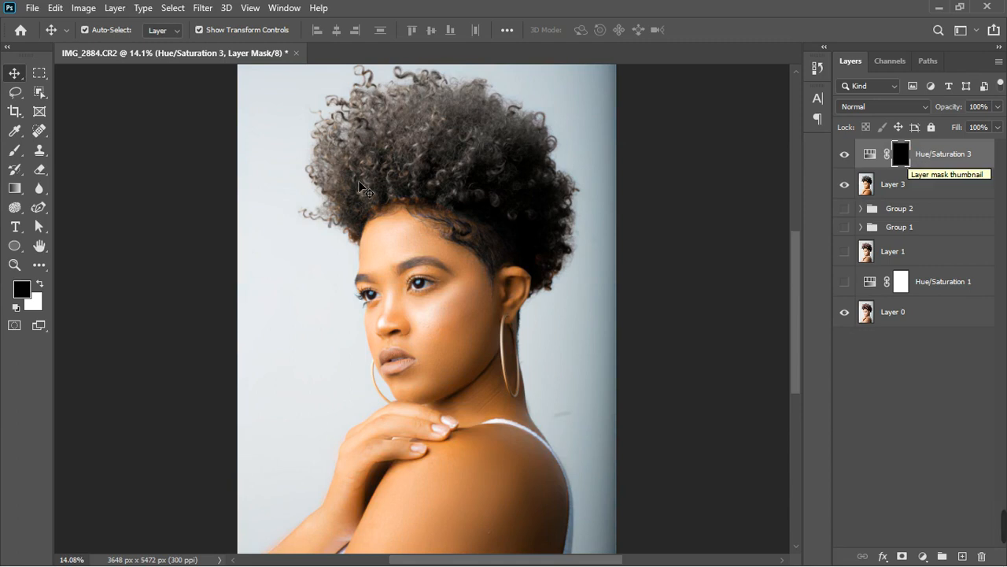
{"action": "left_click", "coordinate": [15, 156]}
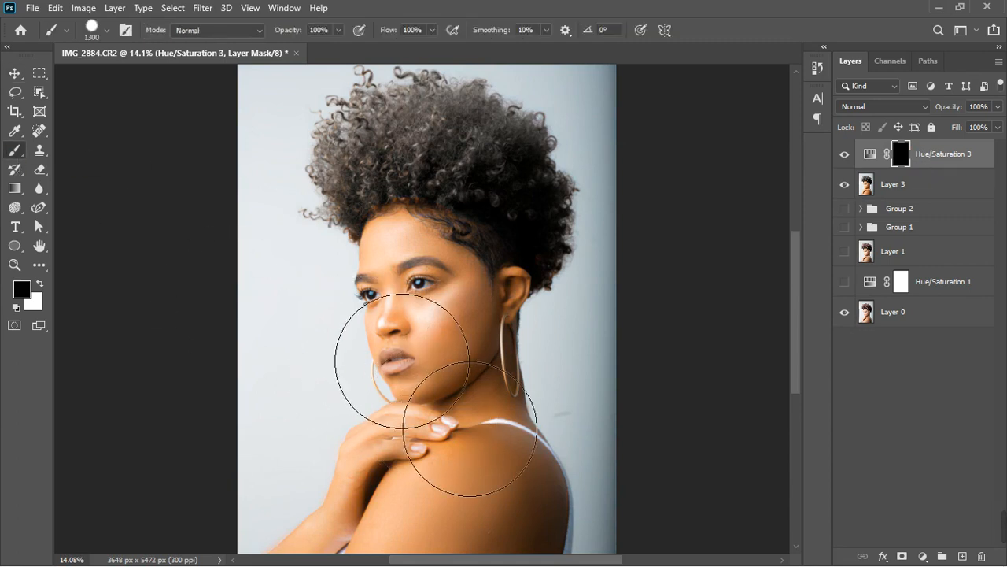
Step: Reduce the brush size to 70 px for the lips and make white the foreground color
{"action": "key", "text": "bracketleft"}
{"action": "key", "text": "bracketleft"}
{"action": "key", "text": "bracketleft"}
{"action": "key", "text": "bracketleft"}
{"action": "key", "text": "bracketleft"}
{"action": "key", "text": "bracketleft"}
{"action": "key", "text": "bracketleft"}
{"action": "key", "text": "bracketleft"}
{"action": "key", "text": "bracketleft"}
{"action": "key", "text": "bracketleft"}
{"action": "key", "text": "bracketleft"}
{"action": "scroll", "coordinate": [406, 373], "scroll_direction": "up", "scroll_amount": 1}
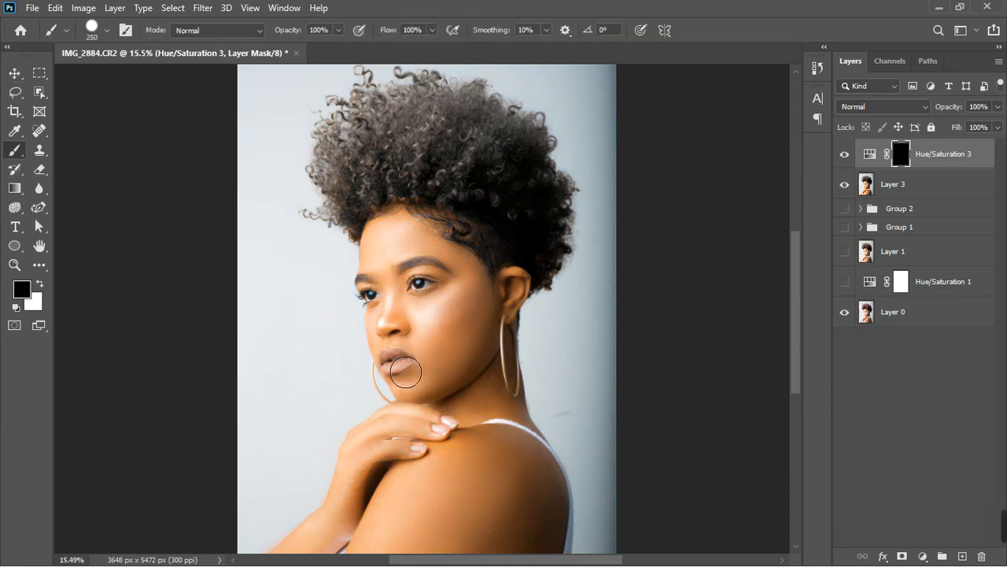
{"action": "scroll", "coordinate": [406, 372], "scroll_direction": "up", "scroll_amount": 5}
{"action": "key", "text": "bracketleft"}
{"action": "key", "text": "bracketleft"}
{"action": "key", "text": "bracketleft"}
{"action": "key", "text": "bracketleft"}
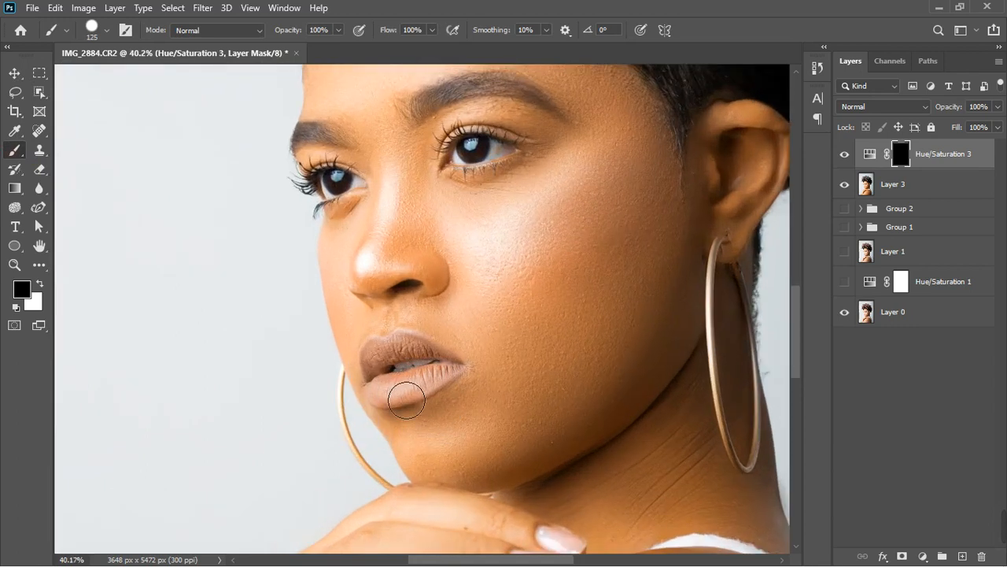
{"action": "key", "text": "bracketleft"}
{"action": "scroll", "coordinate": [406, 399], "scroll_direction": "up", "scroll_amount": 3}
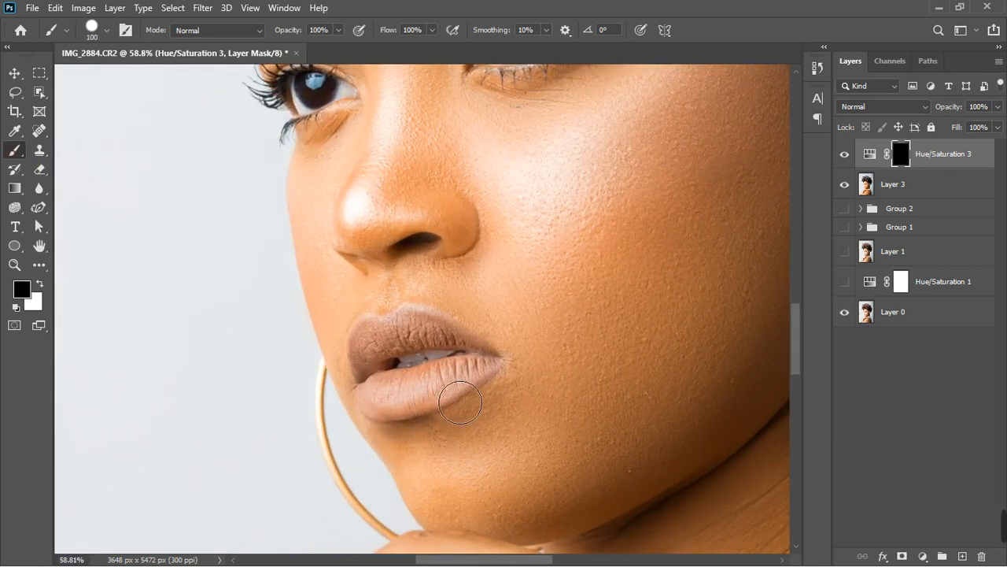
{"action": "key", "text": "x"}
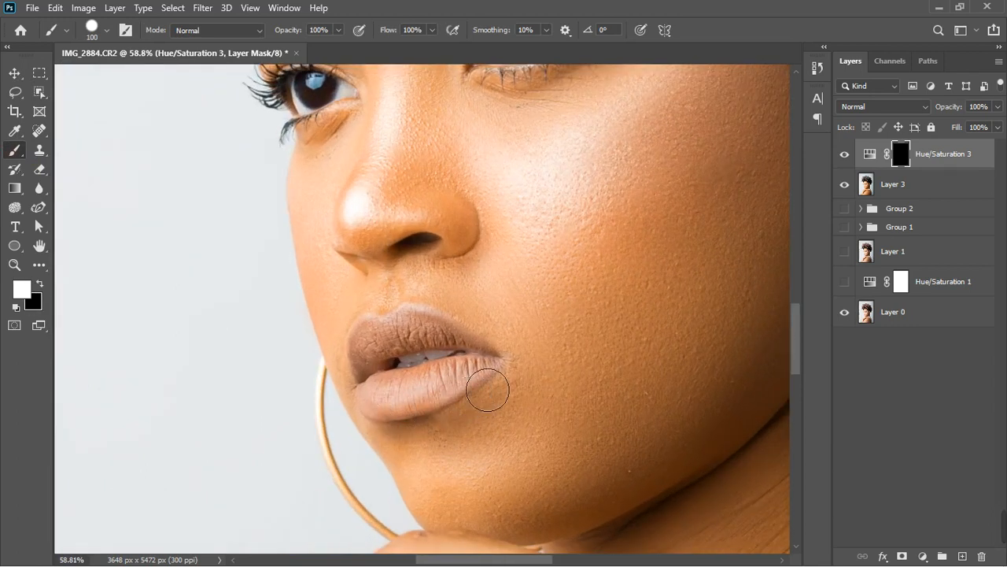
{"action": "key", "text": "bracketleft"}
{"action": "key", "text": "bracketleft"}
{"action": "key", "text": "bracketleft"}
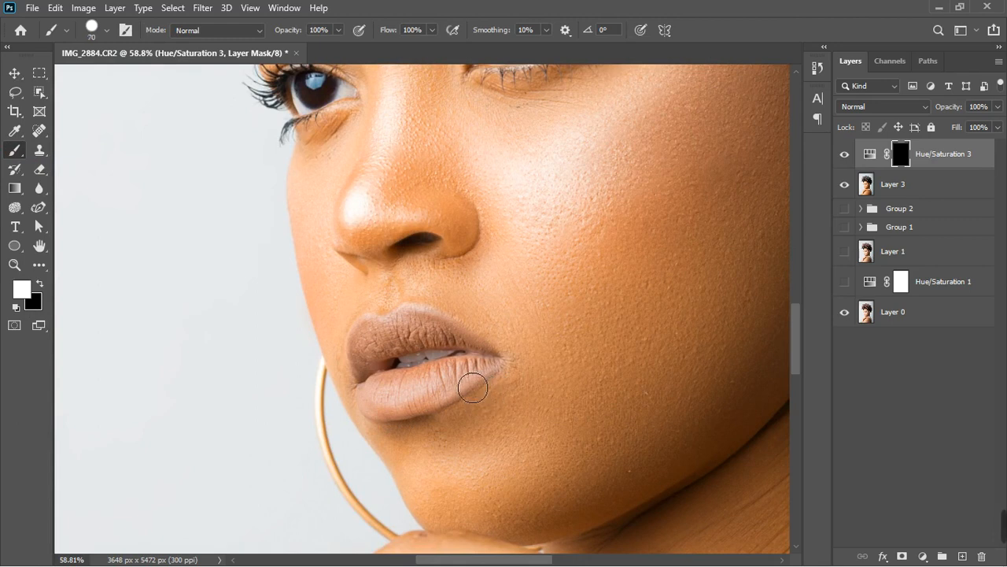
Step: Soften the brush edge and paint white over both lips on the Hue/Saturation 3 mask
{"action": "left_click", "coordinate": [105, 33]}
{"action": "left_click", "coordinate": [104, 35]}
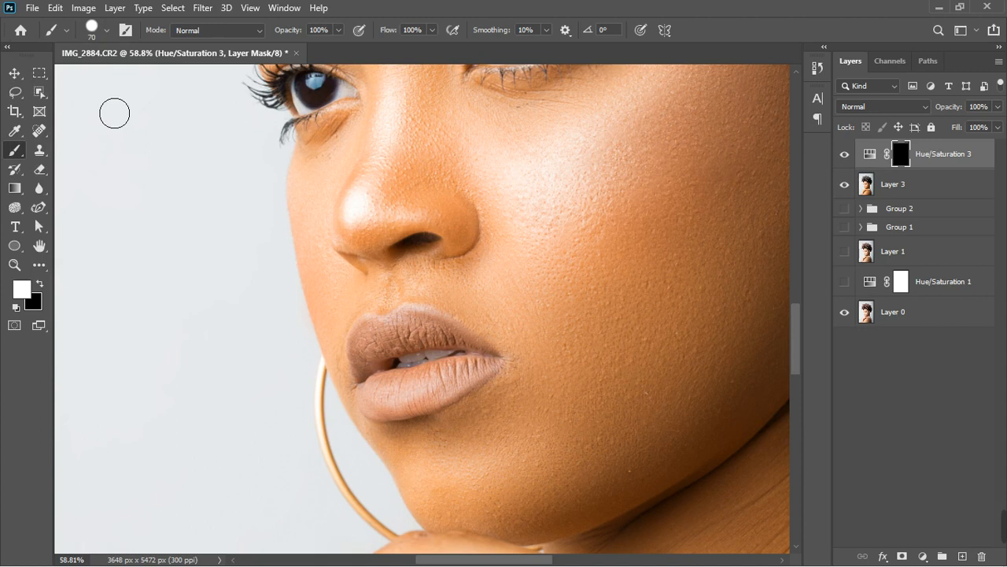
{"action": "left_click", "coordinate": [103, 38]}
{"action": "left_click_drag", "start_coordinate": [124, 112], "coordinate": [93, 124]}
{"action": "left_click", "coordinate": [382, 400]}
{"action": "mouse_move", "coordinate": [400, 400]}
{"action": "left_mouse_down"}
{"action": "mouse_move", "coordinate": [461, 387]}
{"action": "mouse_move", "coordinate": [384, 406]}
{"action": "mouse_move", "coordinate": [427, 412]}
{"action": "mouse_move", "coordinate": [500, 372]}
{"action": "mouse_move", "coordinate": [438, 412]}
{"action": "mouse_move", "coordinate": [383, 416]}
{"action": "mouse_move", "coordinate": [402, 370]}
{"action": "mouse_move", "coordinate": [384, 360]}
{"action": "mouse_move", "coordinate": [373, 370]}
{"action": "mouse_move", "coordinate": [380, 350]}
{"action": "mouse_move", "coordinate": [374, 391]}
{"action": "mouse_move", "coordinate": [392, 359]}
{"action": "mouse_move", "coordinate": [446, 347]}
{"action": "mouse_move", "coordinate": [399, 339]}
{"action": "mouse_move", "coordinate": [366, 366]}
{"action": "mouse_move", "coordinate": [435, 344]}
{"action": "mouse_move", "coordinate": [492, 369]}
{"action": "mouse_move", "coordinate": [384, 414]}
{"action": "mouse_move", "coordinate": [411, 419]}
{"action": "mouse_move", "coordinate": [412, 344]}
{"action": "mouse_move", "coordinate": [417, 331]}
{"action": "mouse_move", "coordinate": [443, 332]}
{"action": "left_mouse_up"}
{"action": "scroll", "coordinate": [472, 344], "scroll_direction": "down", "scroll_amount": 5}
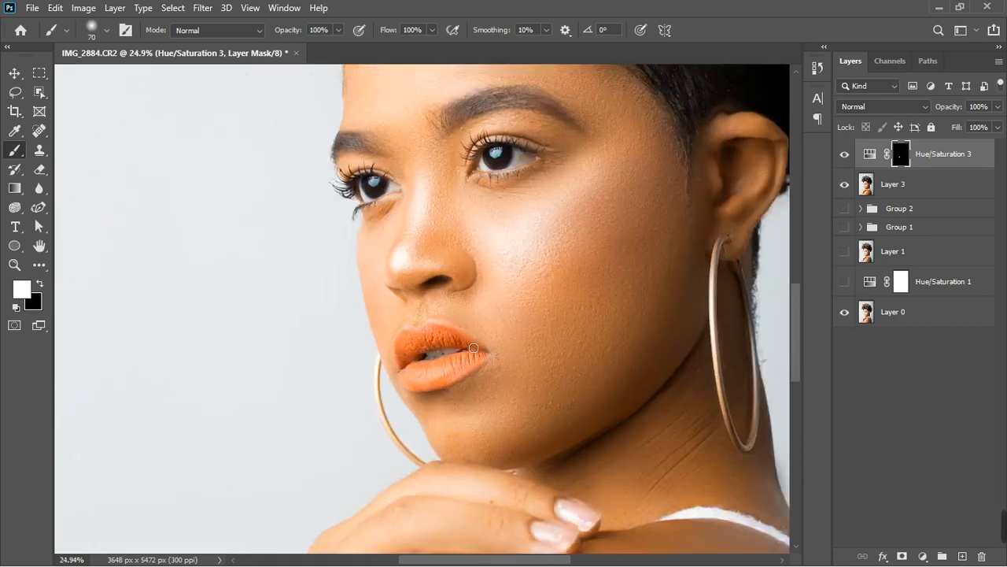
{"action": "scroll", "coordinate": [472, 345], "scroll_direction": "down", "scroll_amount": 4}
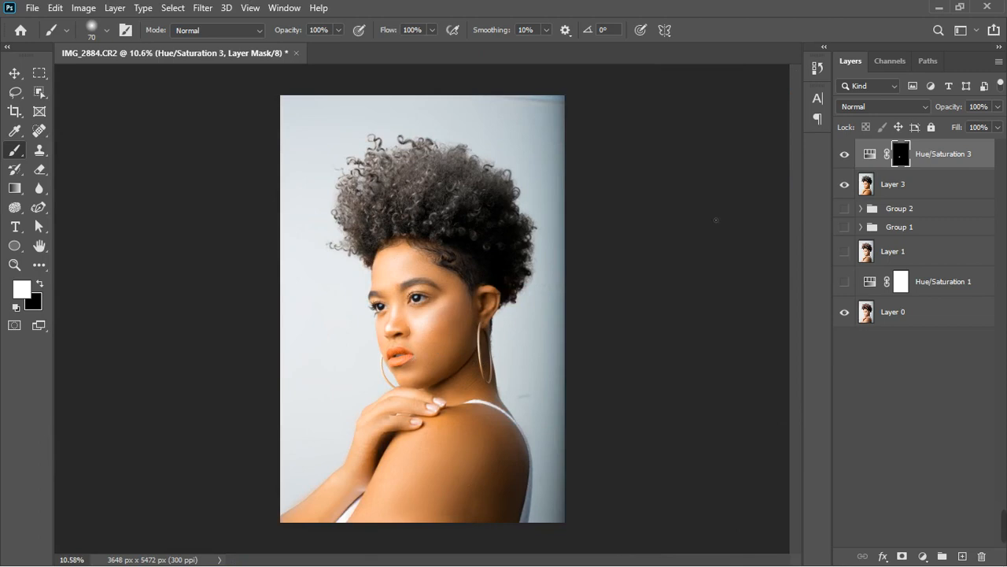
Step: Reopen the Hue/Saturation 3 adjustment and set the Master Hue to -20 and Saturation to +24 for the lips
{"action": "double_click", "coordinate": [869, 154]}
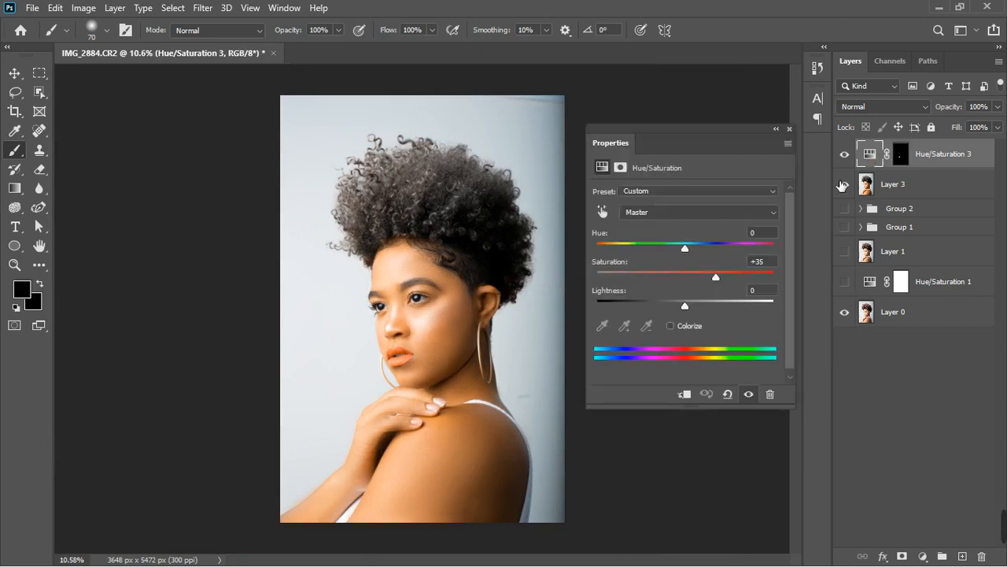
{"action": "mouse_move", "coordinate": [692, 256]}
{"action": "left_mouse_down"}
{"action": "mouse_move", "coordinate": [666, 253]}
{"action": "mouse_move", "coordinate": [674, 251]}
{"action": "left_mouse_up"}
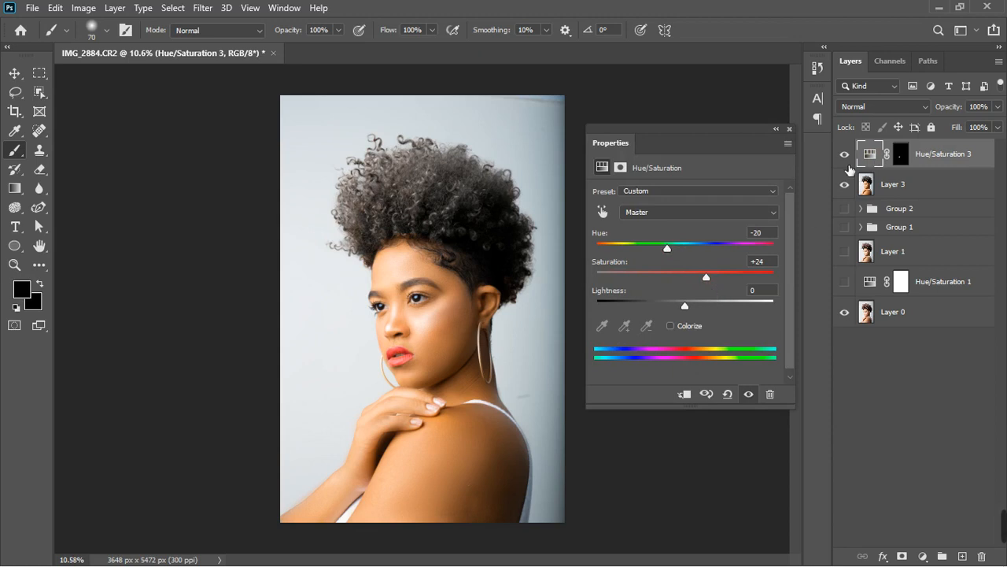
{"action": "mouse_move", "coordinate": [674, 252]}
{"action": "left_mouse_down"}
{"action": "mouse_move", "coordinate": [645, 261]}
{"action": "mouse_move", "coordinate": [675, 259]}
{"action": "left_mouse_up"}
{"action": "left_click", "coordinate": [789, 129]}
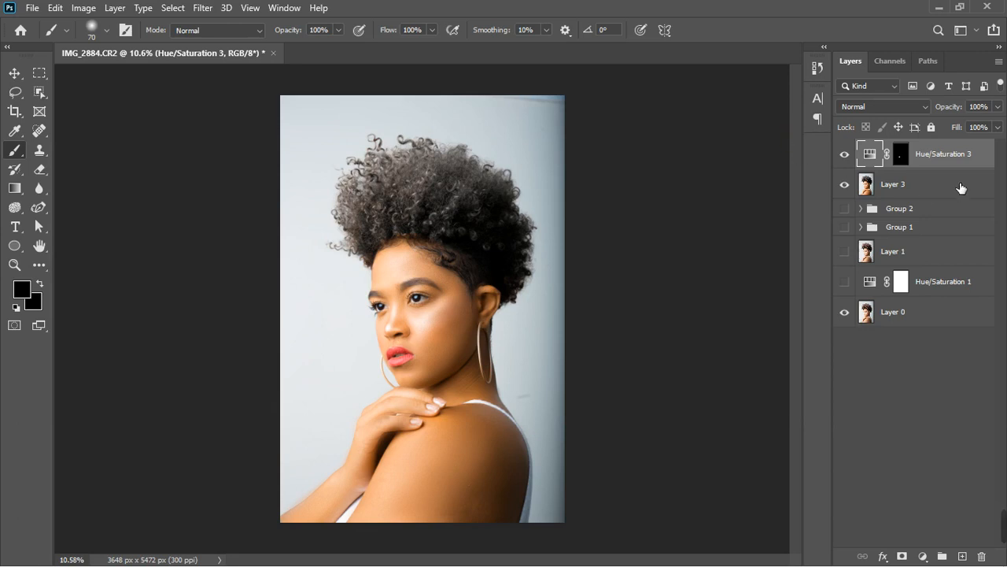
Step: Lower the Hue/Saturation 3 layer opacity to 83% and check the lip color against the whole portrait
{"action": "left_click", "coordinate": [997, 107]}
{"action": "left_click_drag", "start_coordinate": [998, 126], "coordinate": [993, 138]}
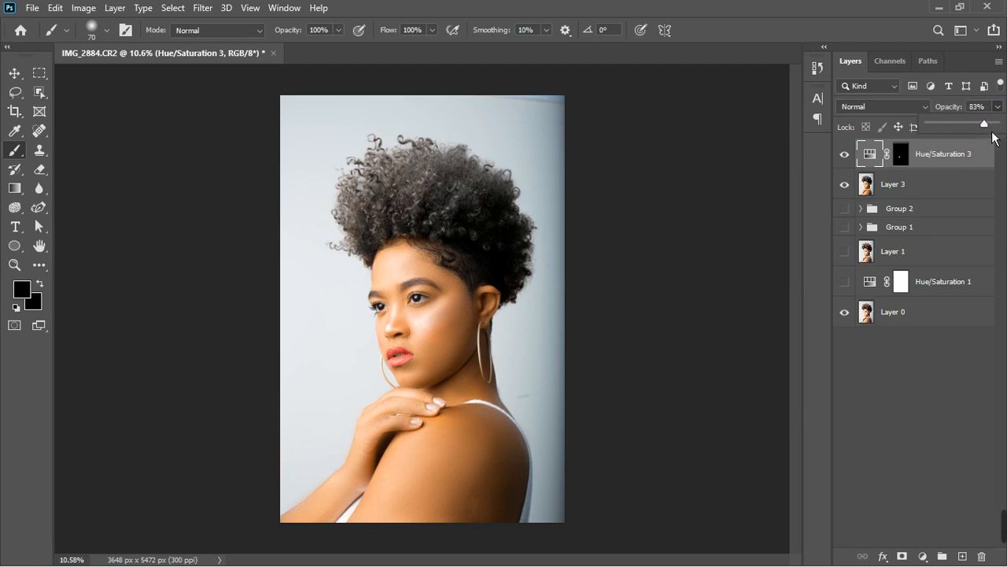
{"action": "scroll", "coordinate": [396, 325], "scroll_direction": "up", "scroll_amount": 3}
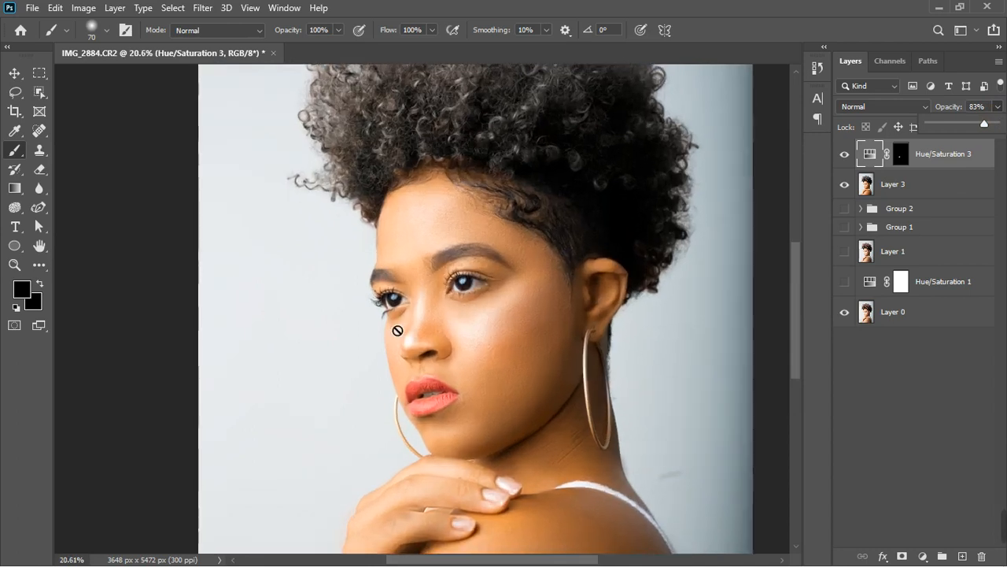
{"action": "scroll", "coordinate": [431, 337], "scroll_direction": "down", "scroll_amount": 1}
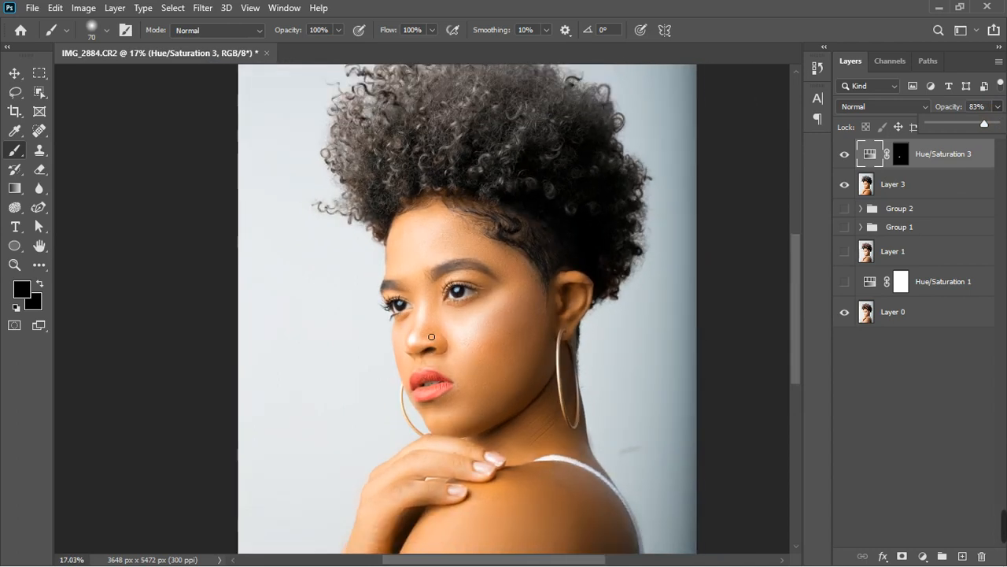
{"action": "scroll", "coordinate": [434, 339], "scroll_direction": "down", "scroll_amount": 2}
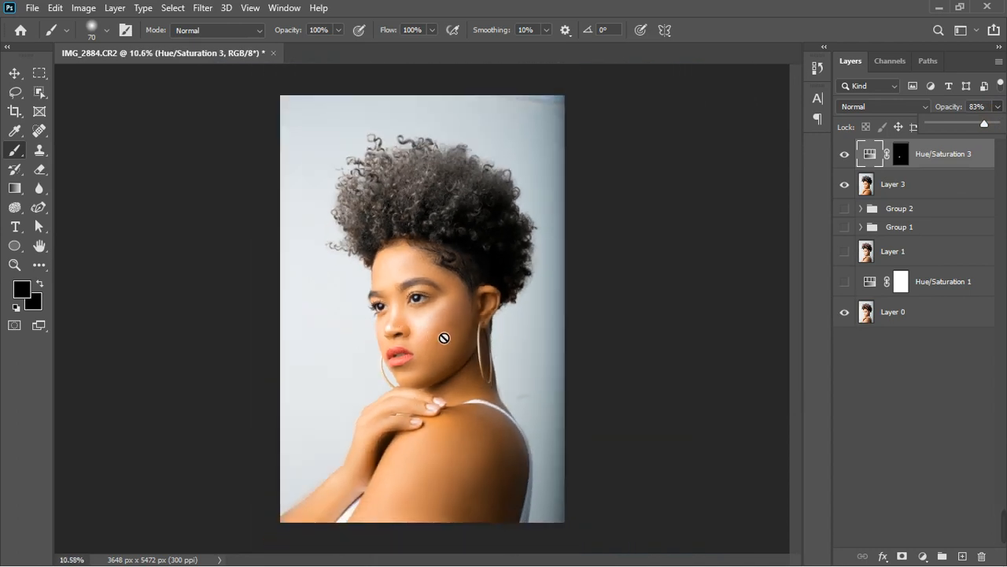
{"action": "scroll", "coordinate": [443, 337], "scroll_direction": "up", "scroll_amount": 1}
{"action": "scroll", "coordinate": [444, 339], "scroll_direction": "down", "scroll_amount": 1}
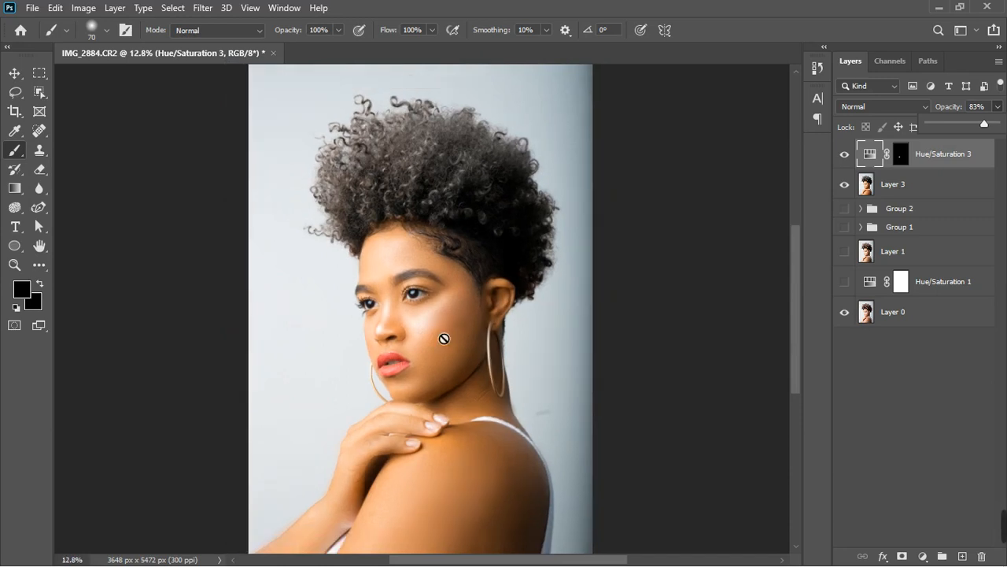